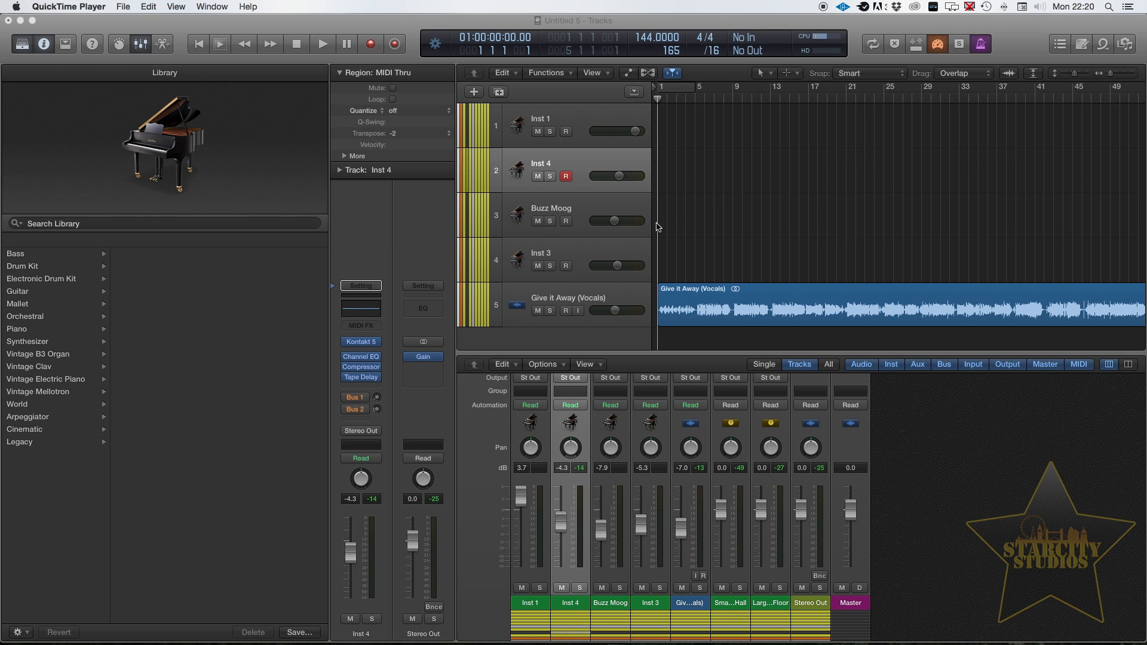
Mute the Give it Away (Vocals) track, play the start of the project without it, and unmute the track
click(538, 312)
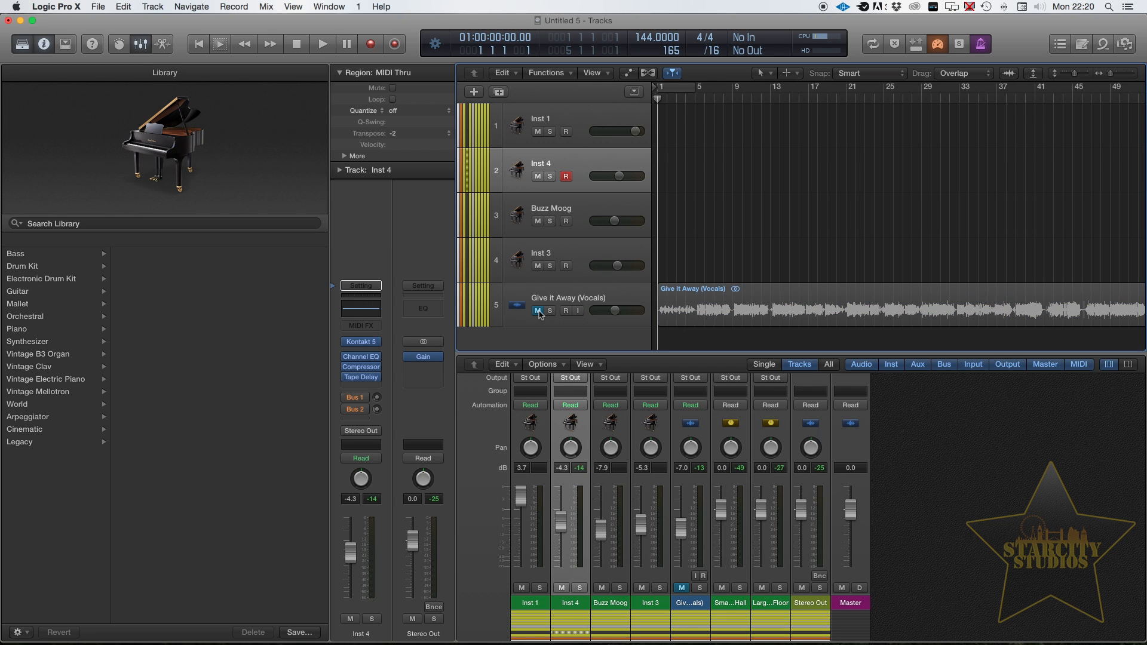
key(space)
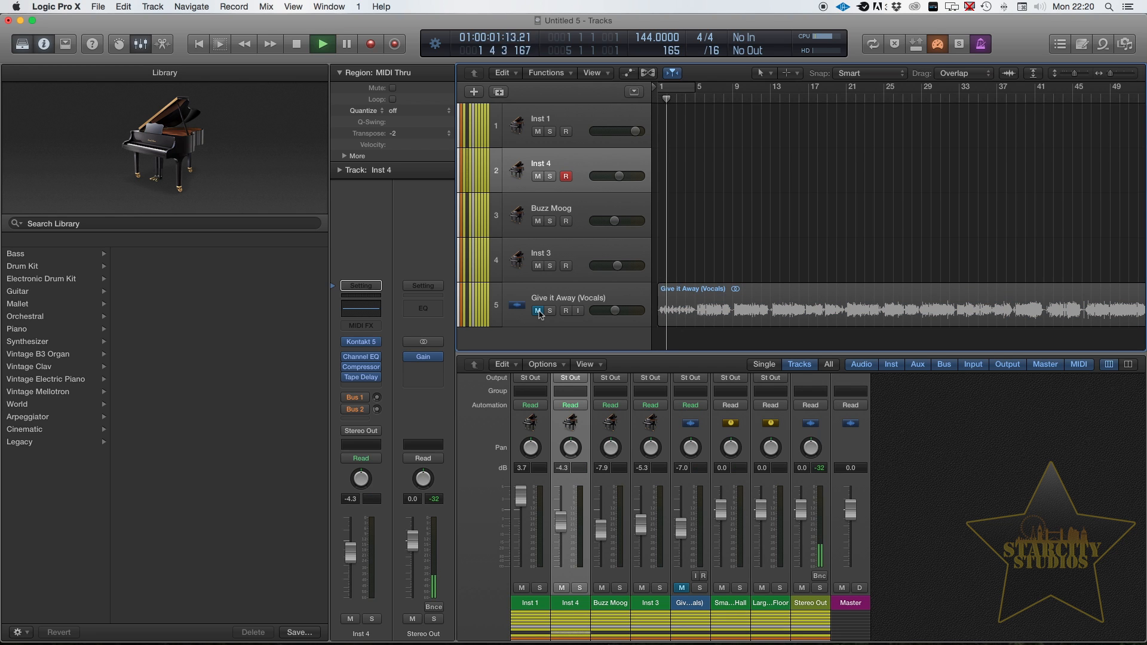
key(space)
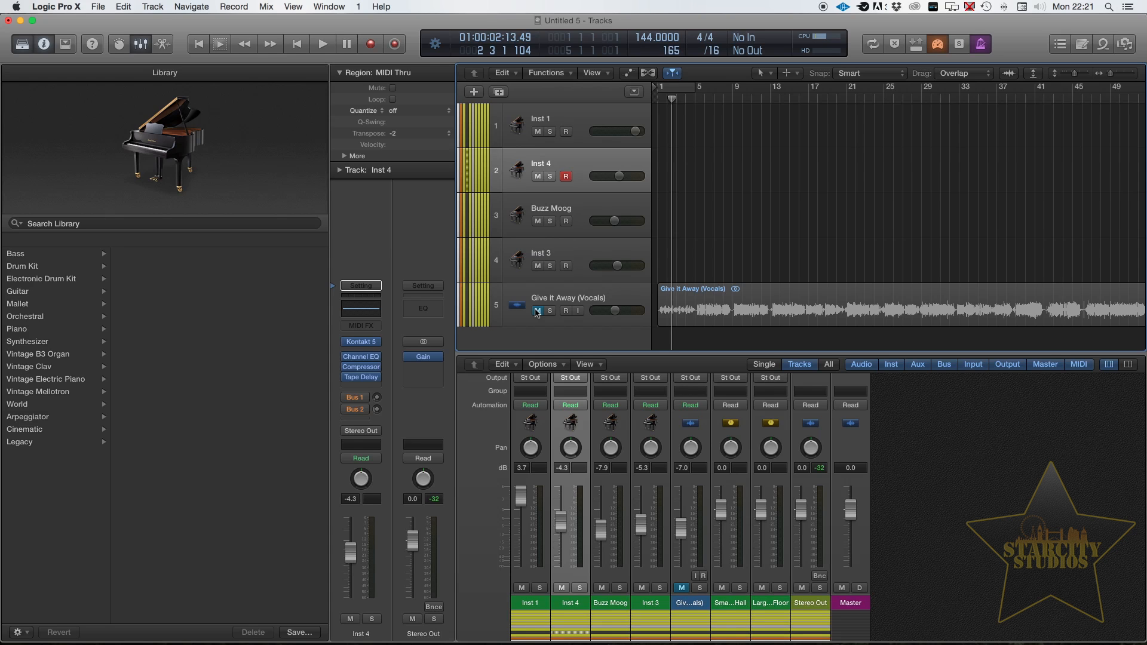
click(537, 311)
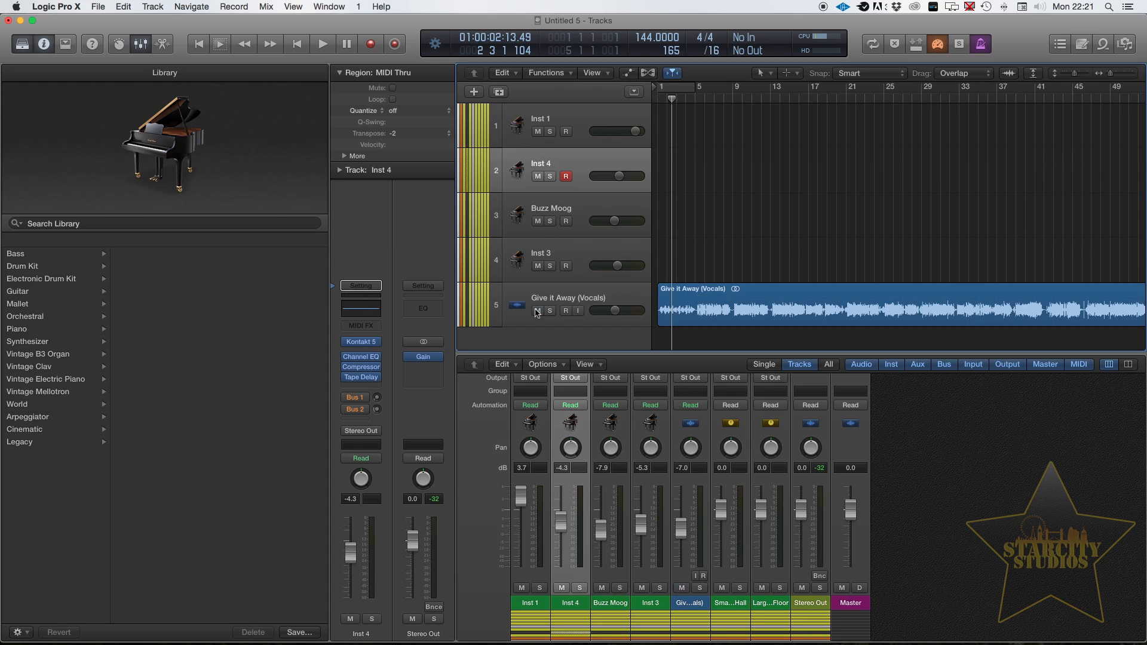
Select the Give it Away (Vocals) track and listen to it from the beginning of the project
click(560, 297)
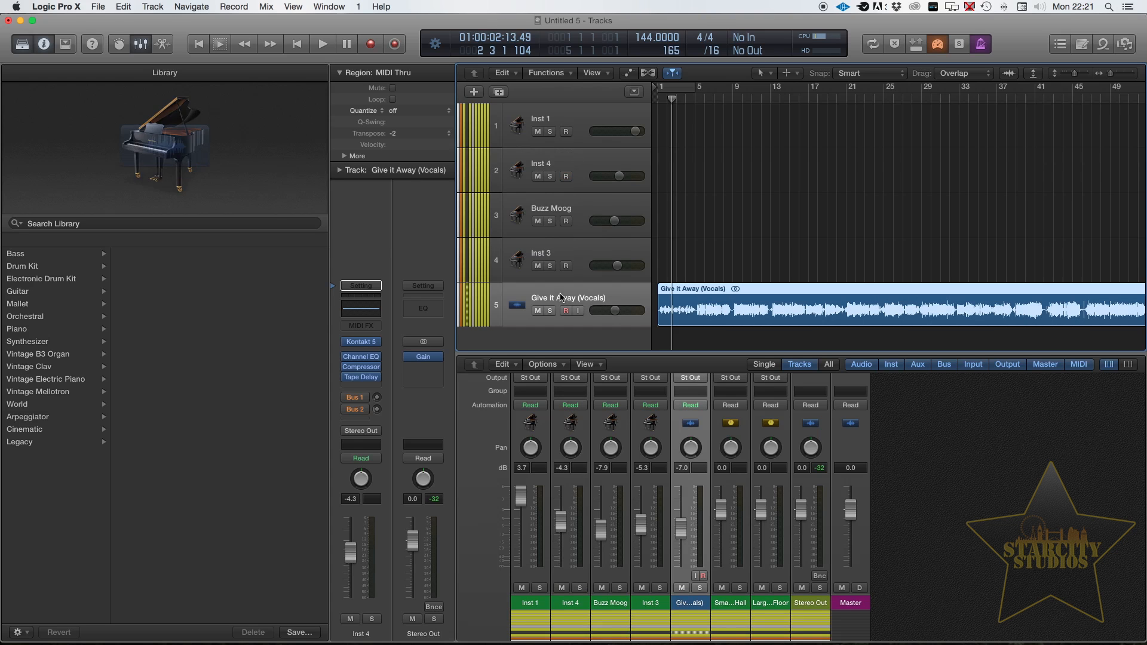
key(Return)
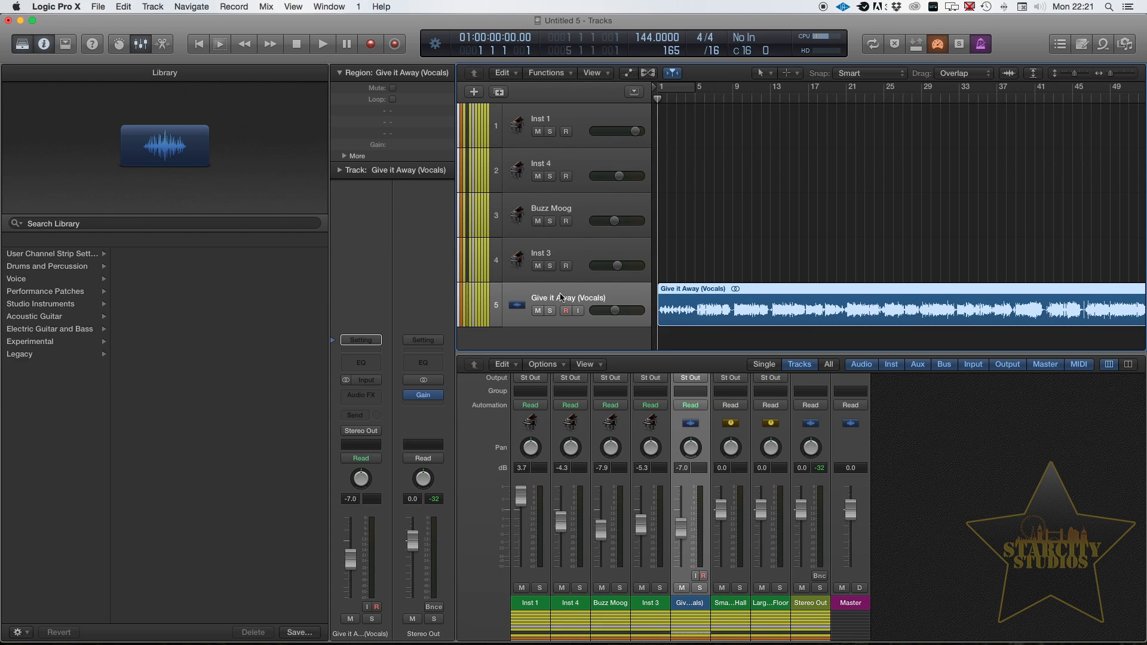
key(space)
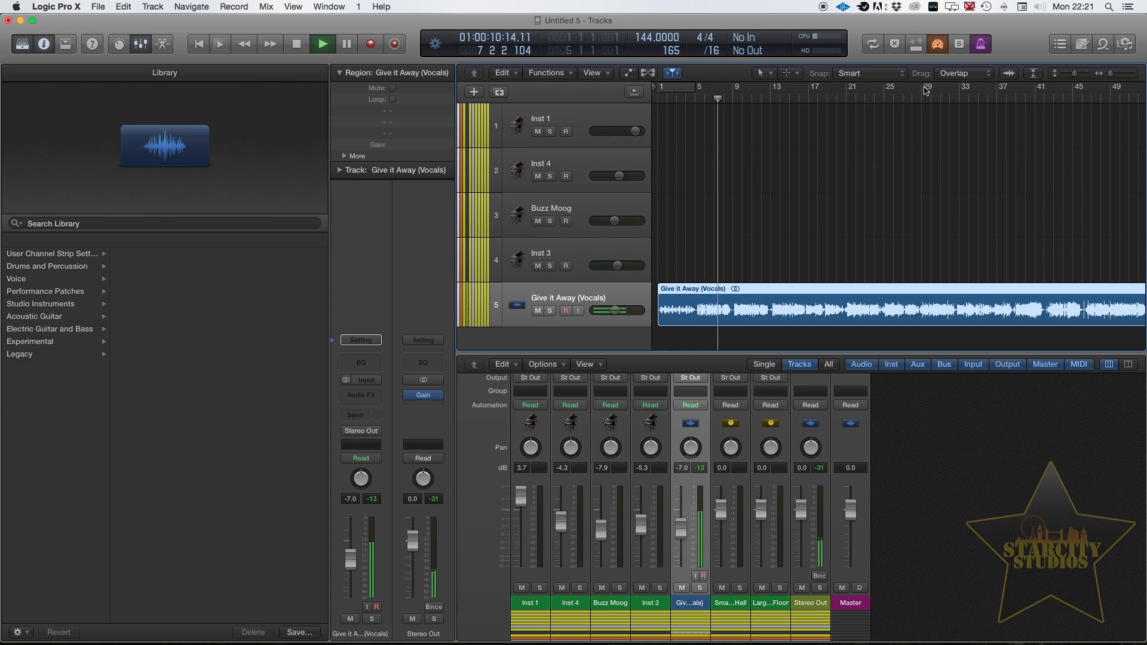
key(space)
Audition the vocal at several points along the timeline, including around bars 21, 32, 41 and 38
click(848, 98)
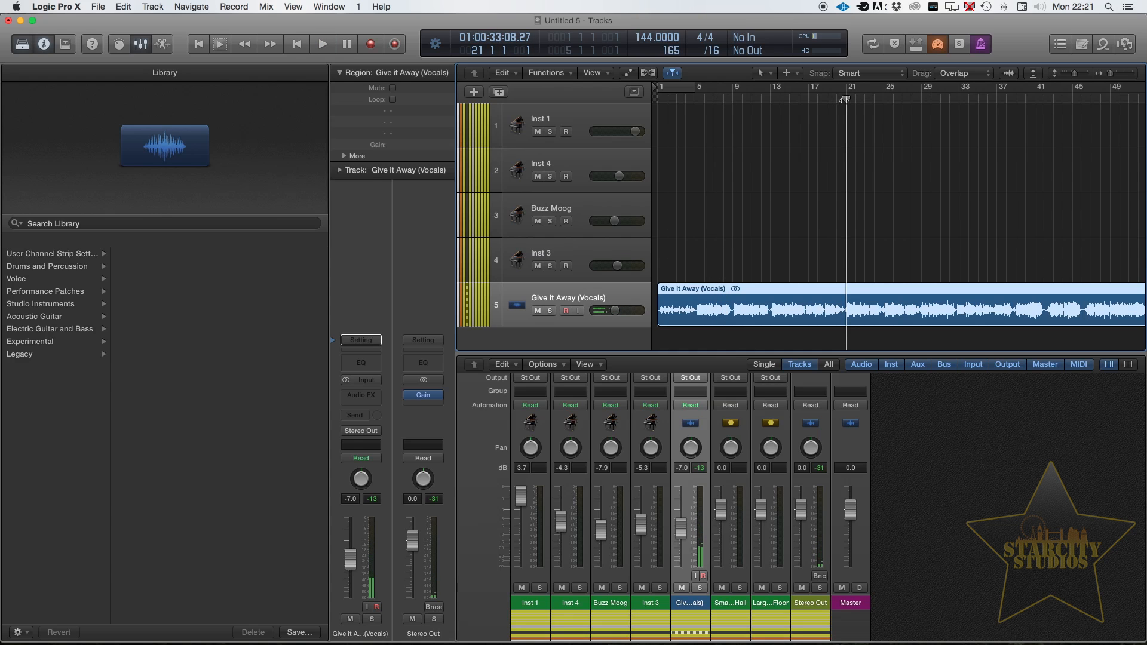
key(space)
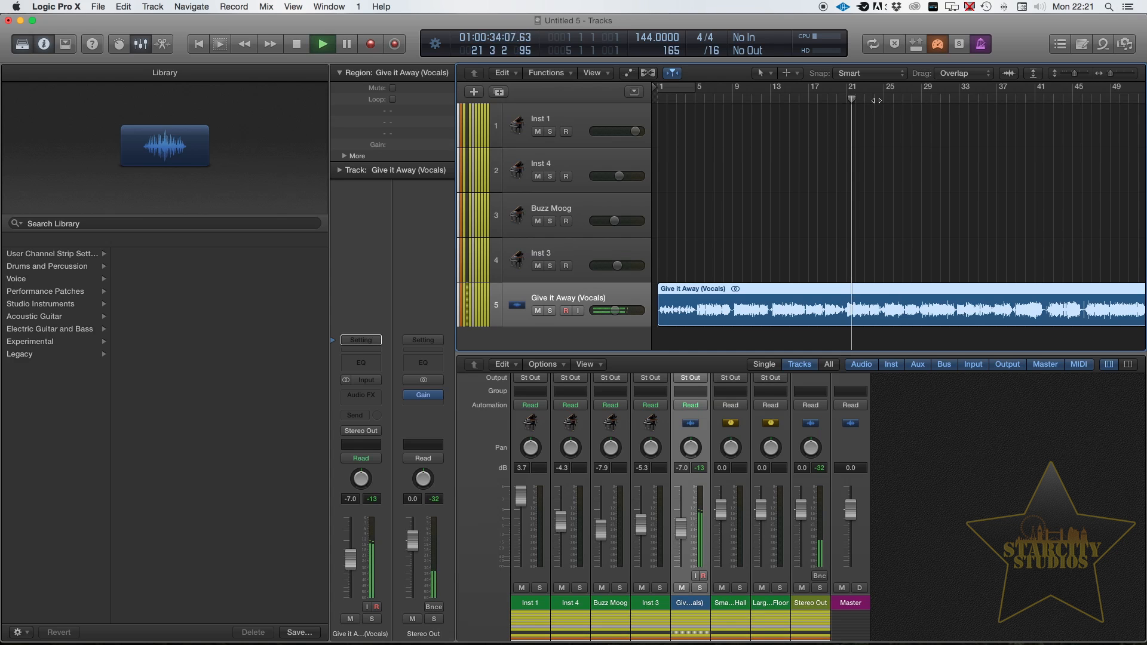
click(883, 99)
click(949, 100)
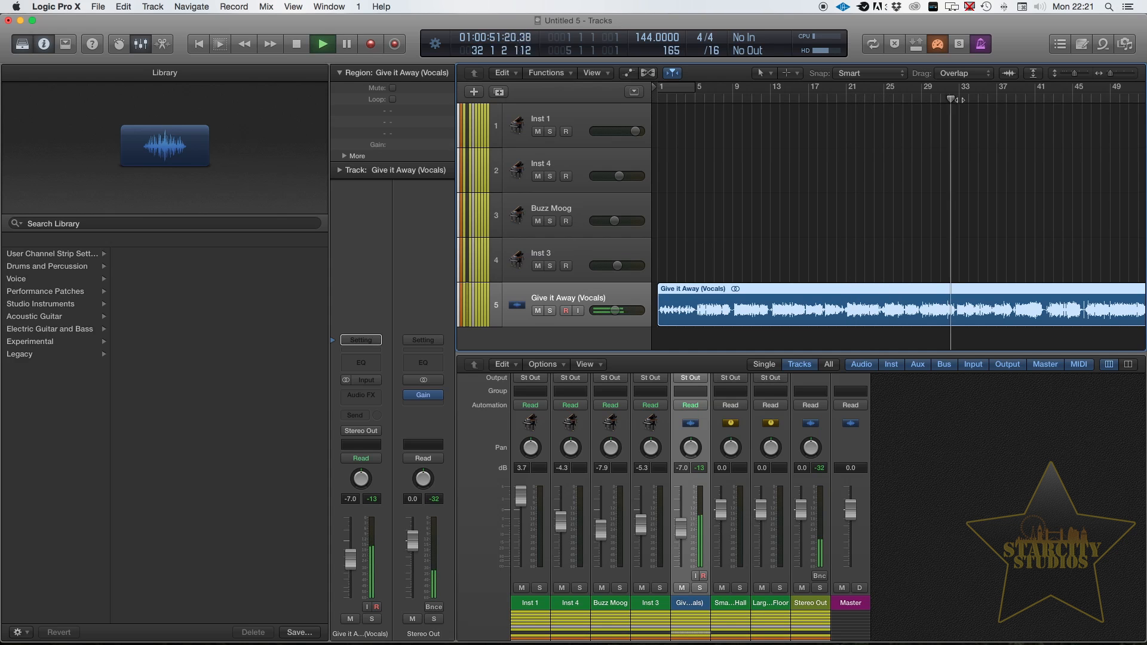
click(999, 99)
click(1037, 97)
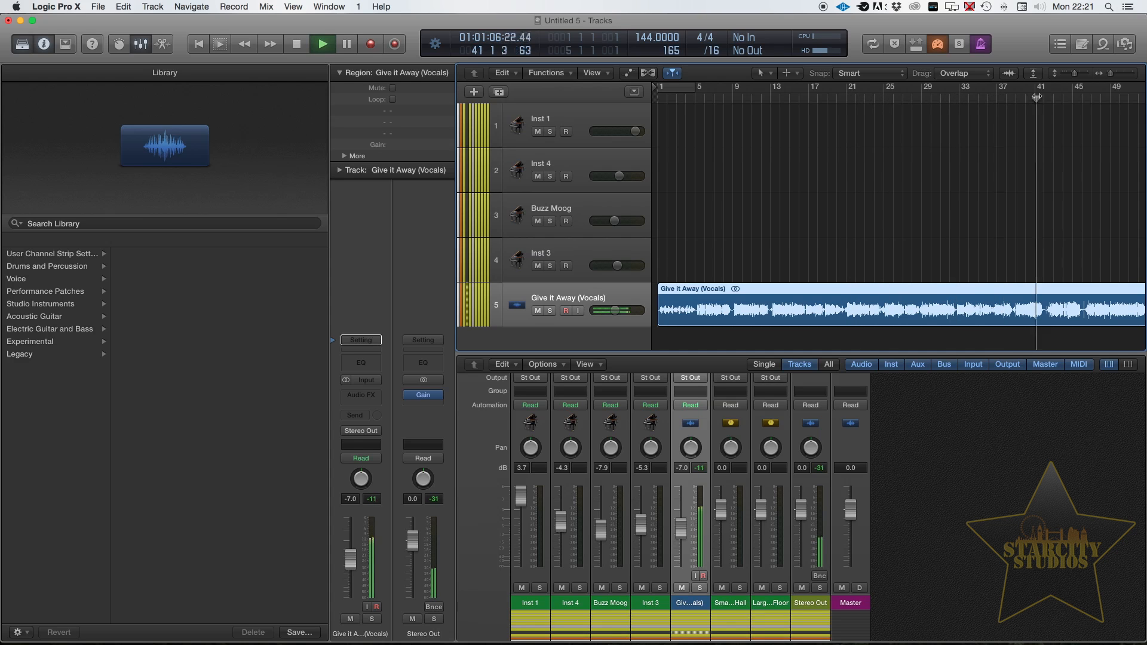
click(1008, 97)
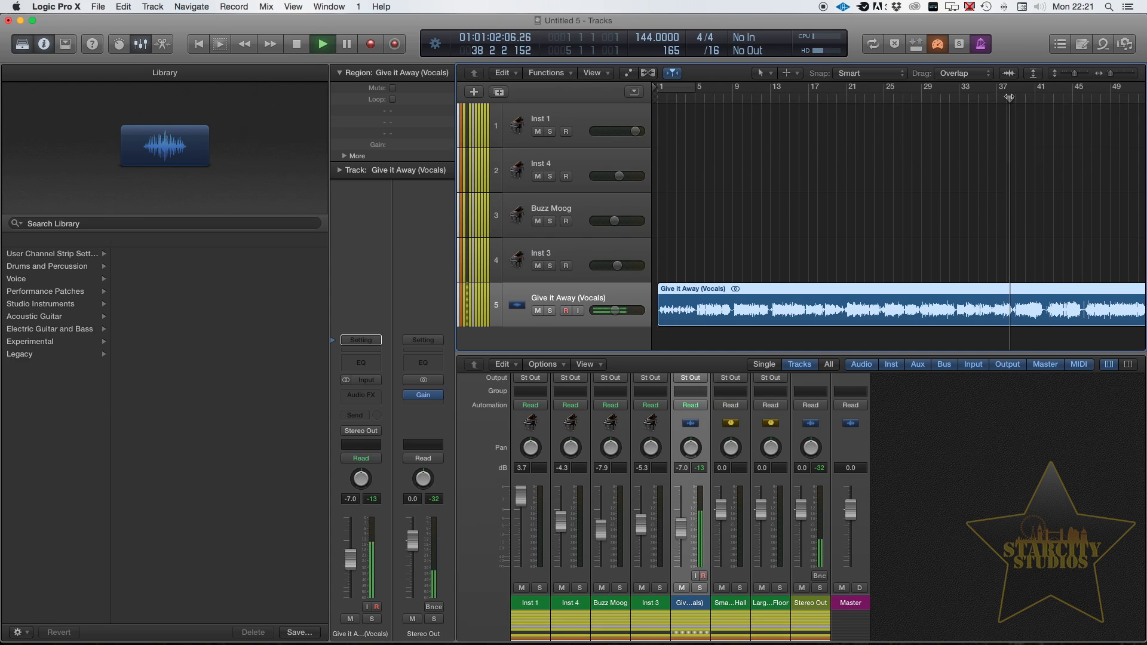
Examine the waveform of the entire vocal region during playback, and stop playback
key(super+Right)
key(super+Right)
key(super+Right)
scroll(1009, 99, right, 3)
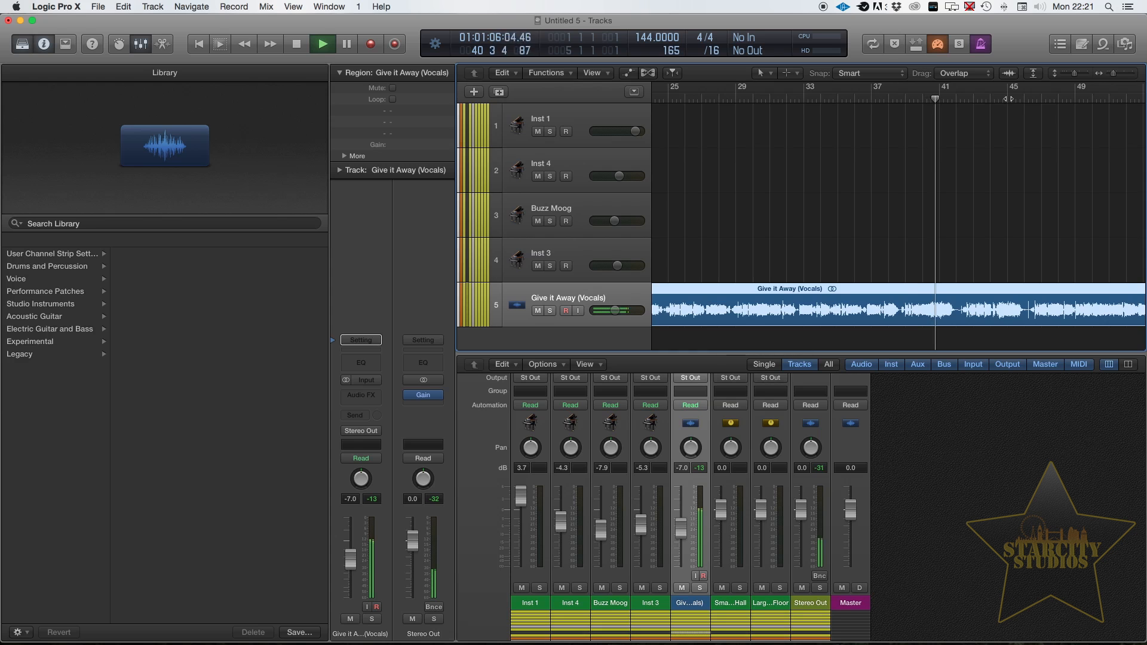
key(super+Left)
key(super+Left)
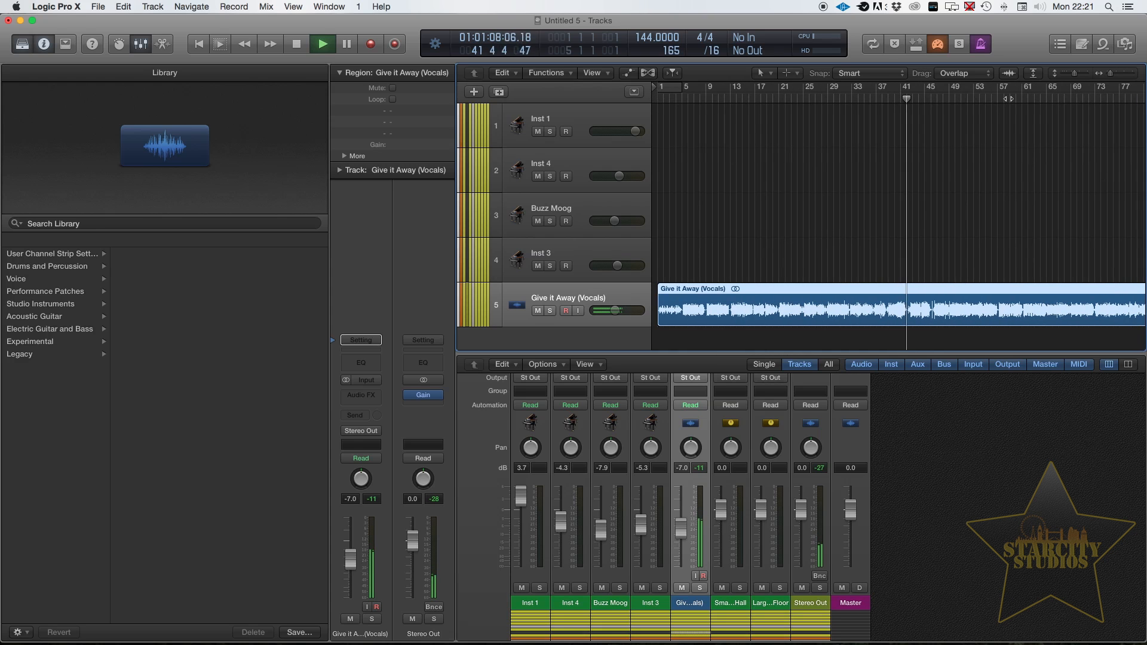
scroll(1007, 100, down, 3)
scroll(991, 105, down, 2)
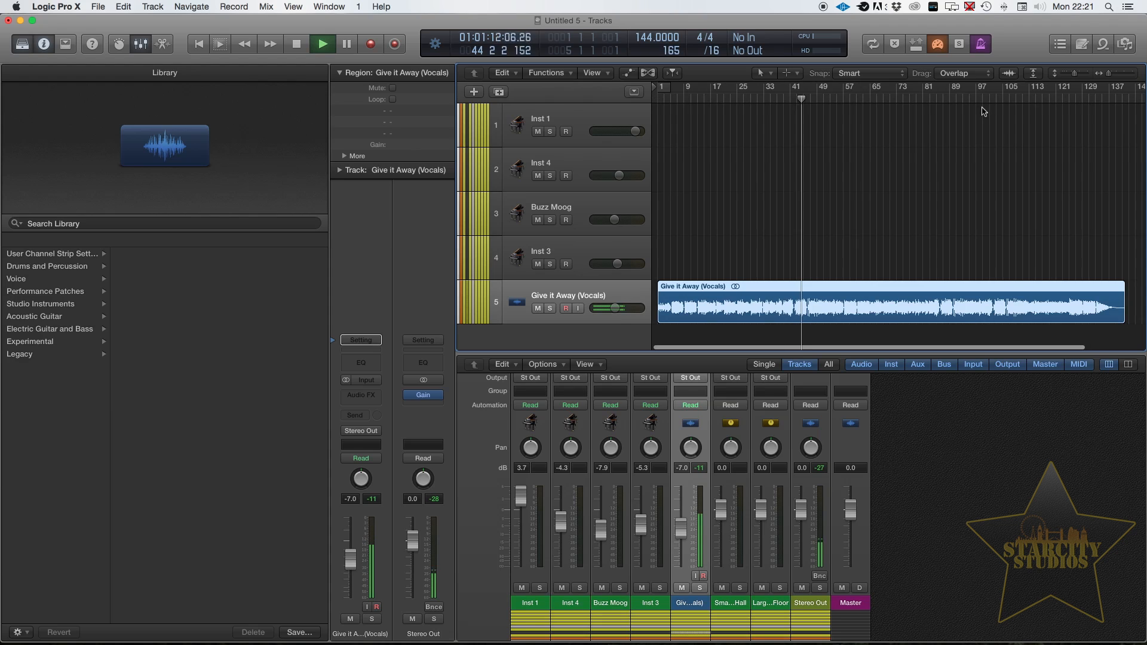
key(space)
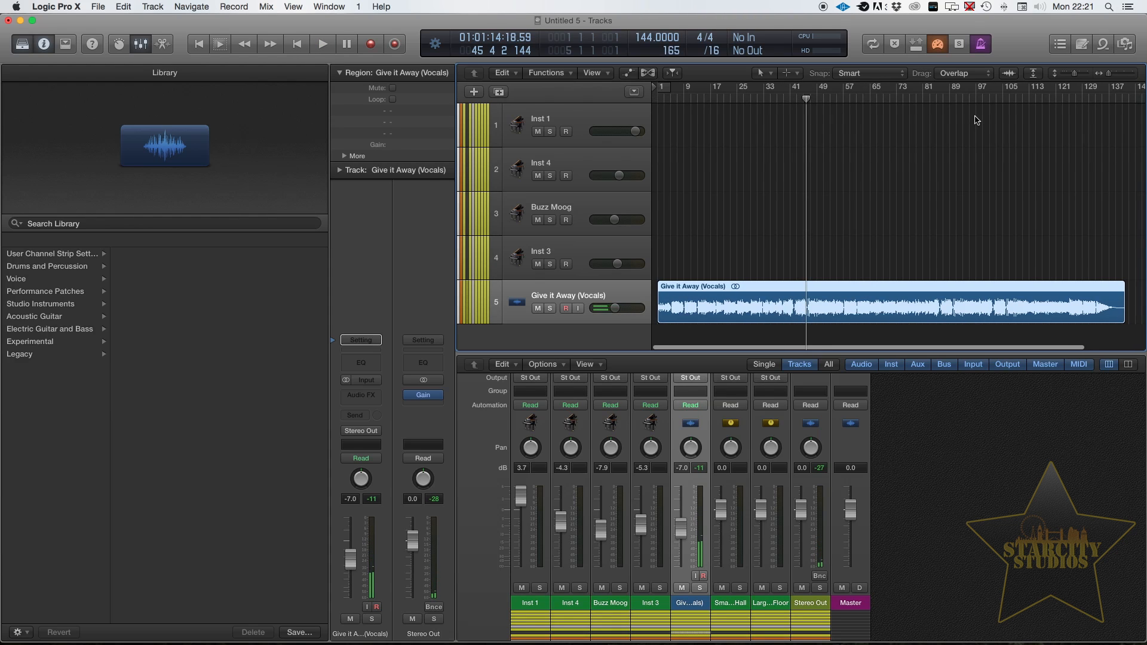
Return the playhead to the start of the project and deselect the vocal region
scroll(975, 119, up, 2)
scroll(975, 119, left, 8)
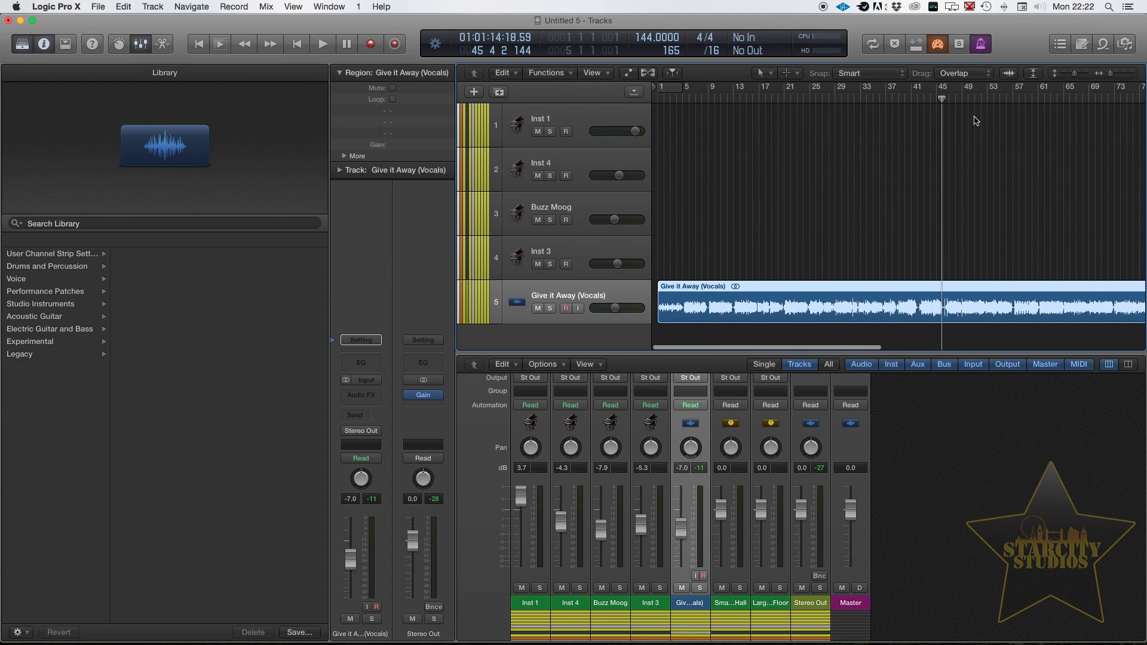
key(Return)
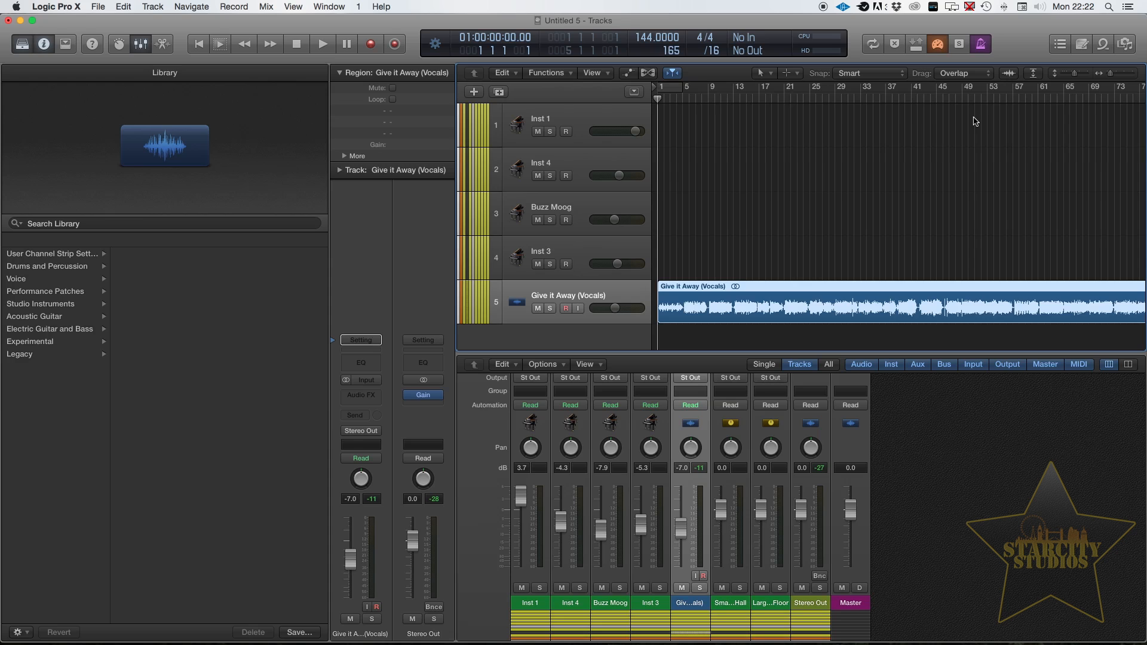
click(970, 131)
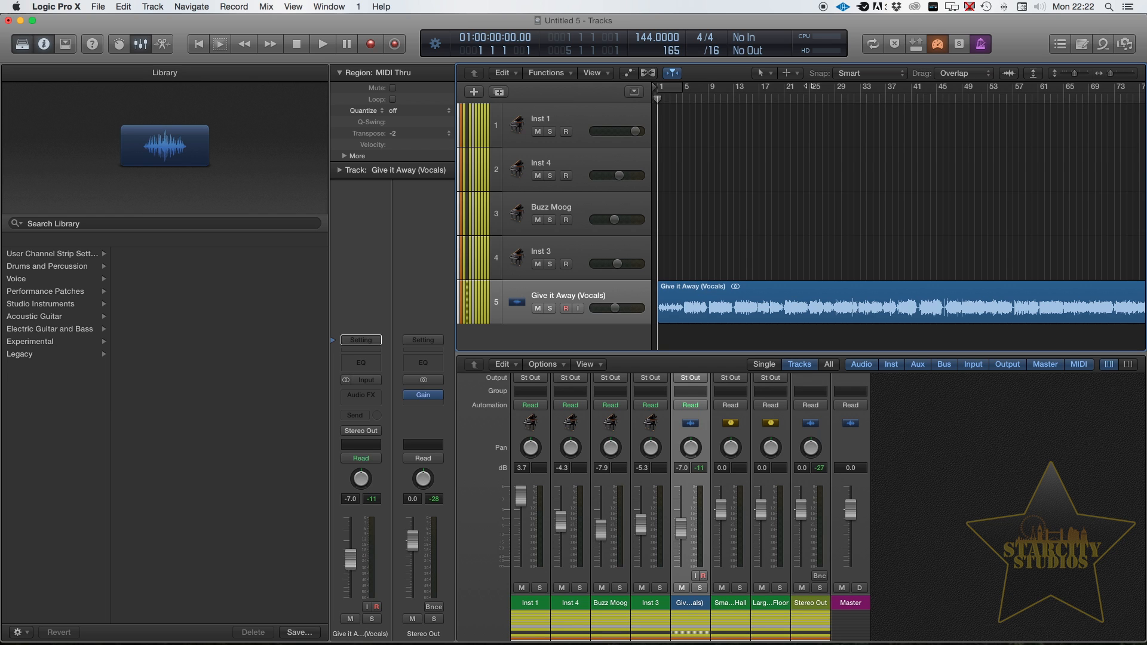
Rename the Inst 1 track as Piano
click(598, 123)
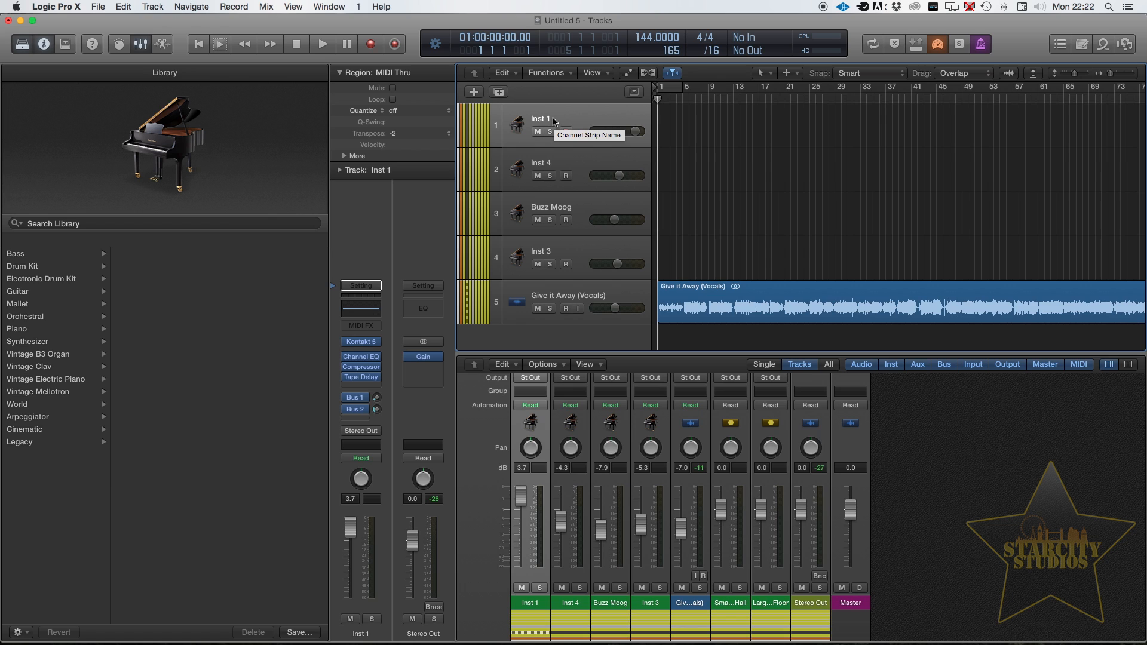
double_click(552, 120)
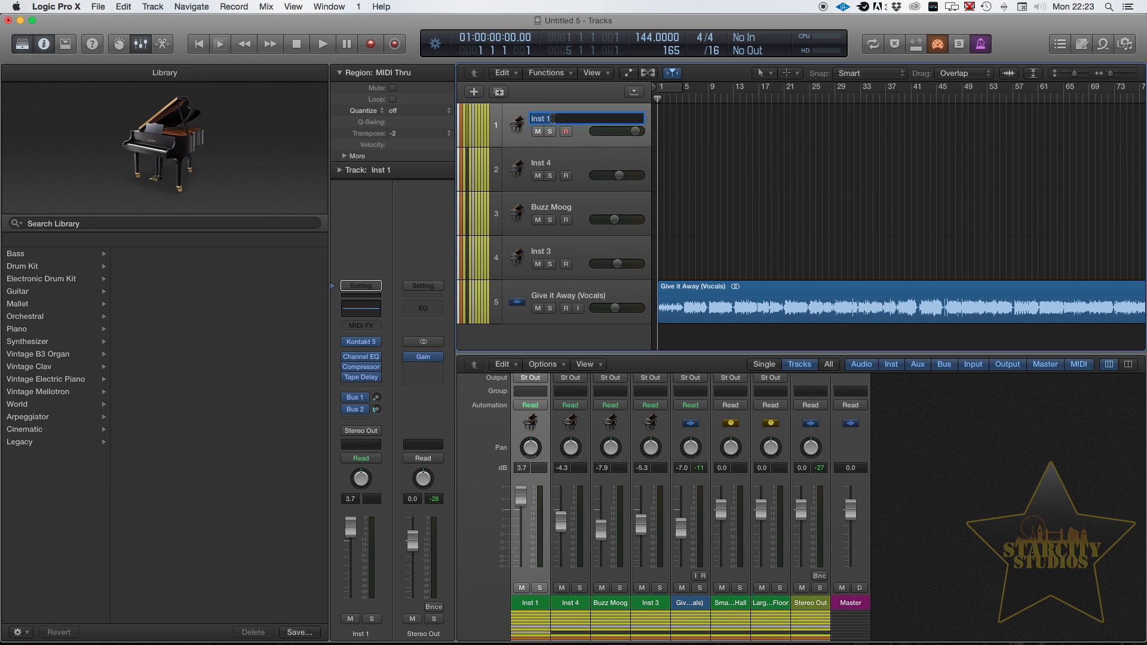
text(Piano)
key(Return)
Rename the Inst 4 track as Strings
double_click(546, 163)
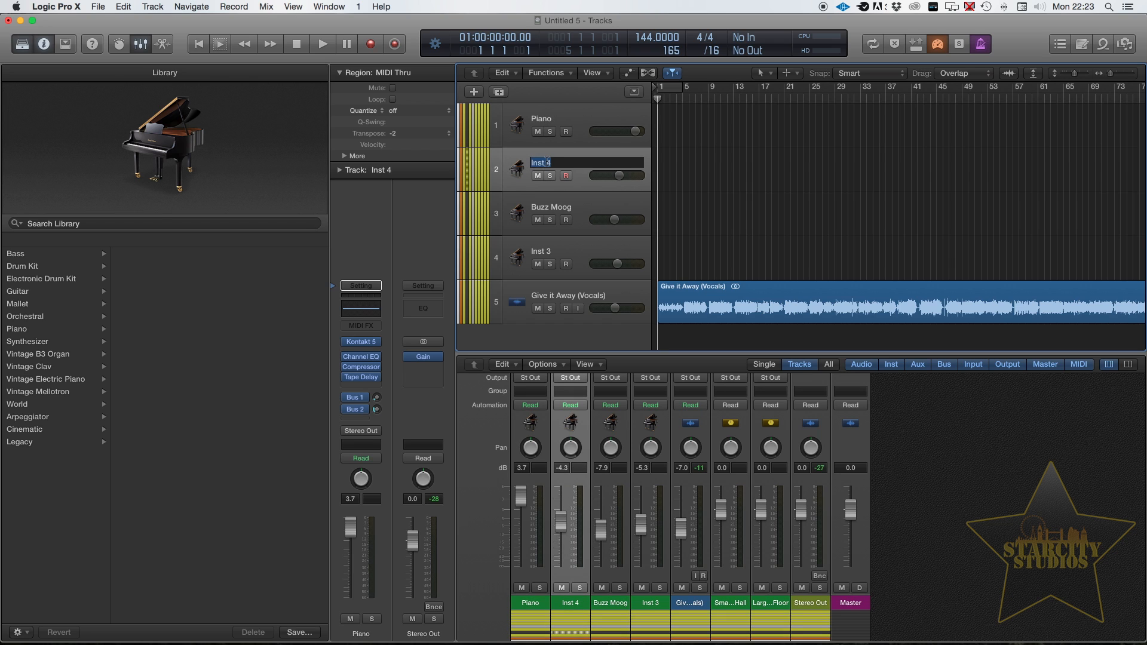
text(String)
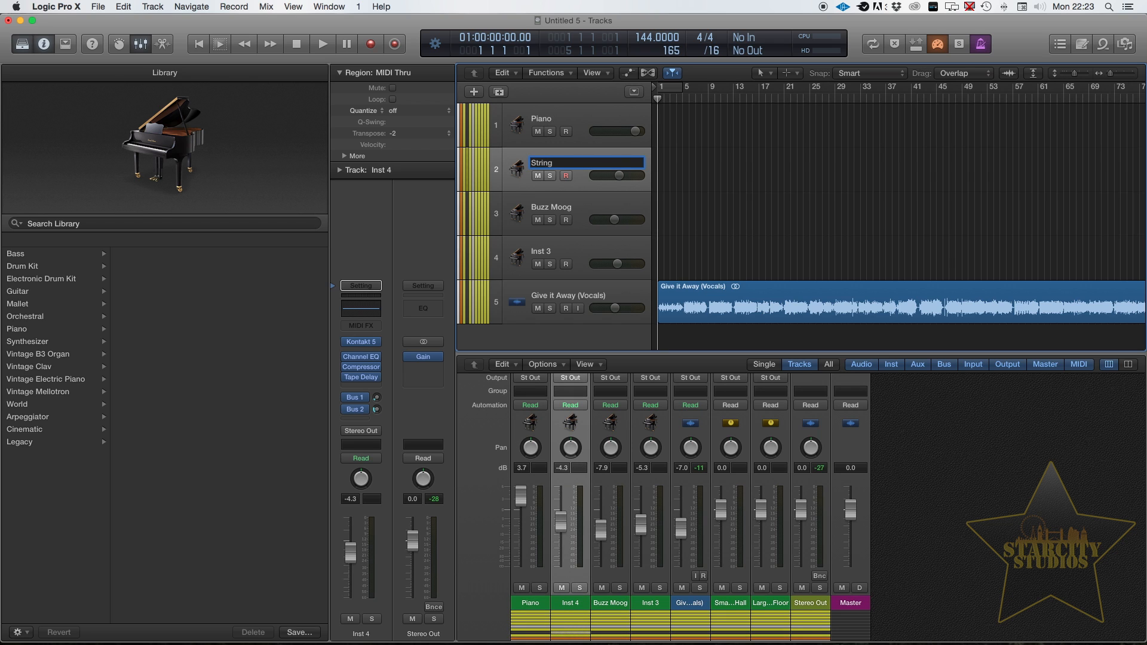
text(s)
key(Return)
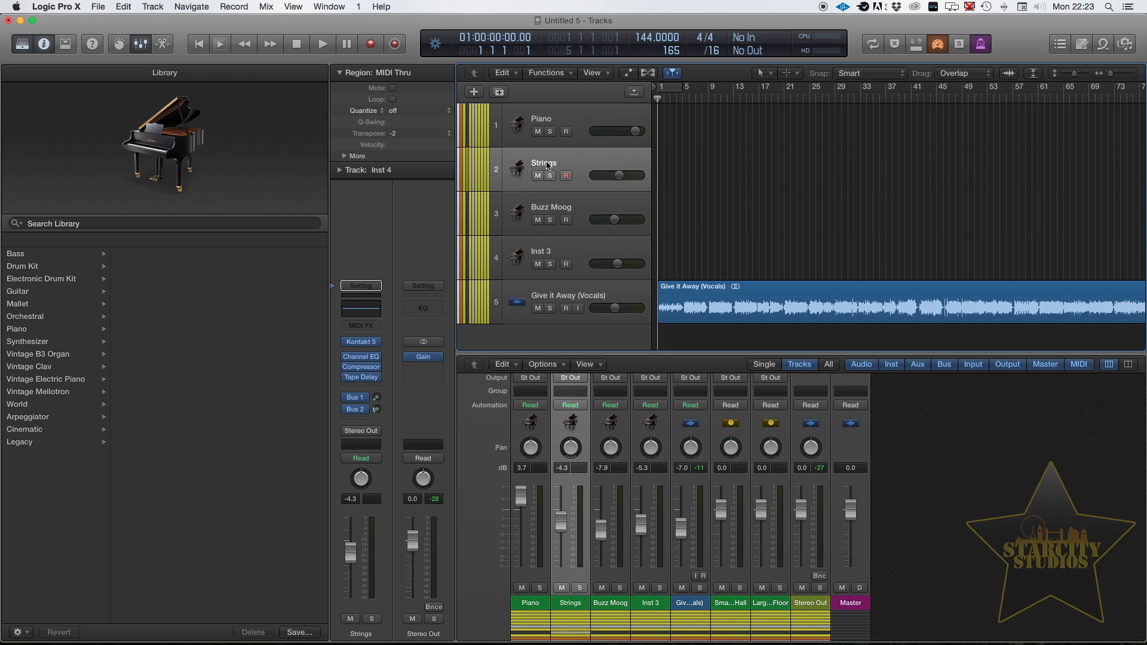
Rename the Inst 3 track as DRUMS
click(579, 209)
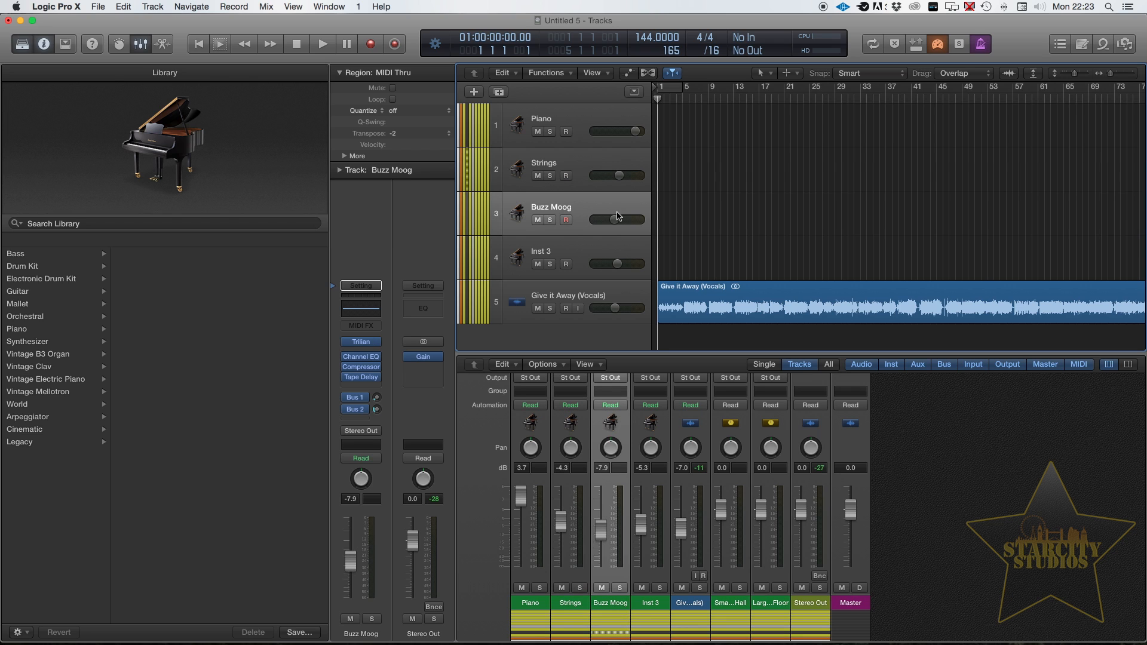
click(549, 255)
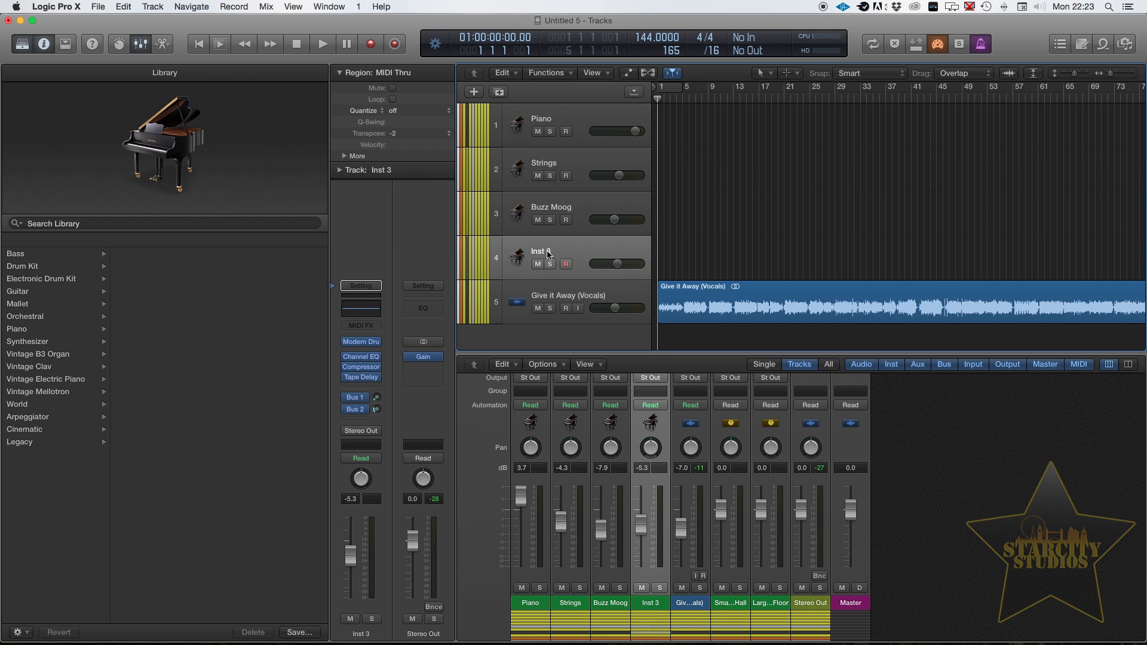
double_click(549, 255)
text(DRUMS)
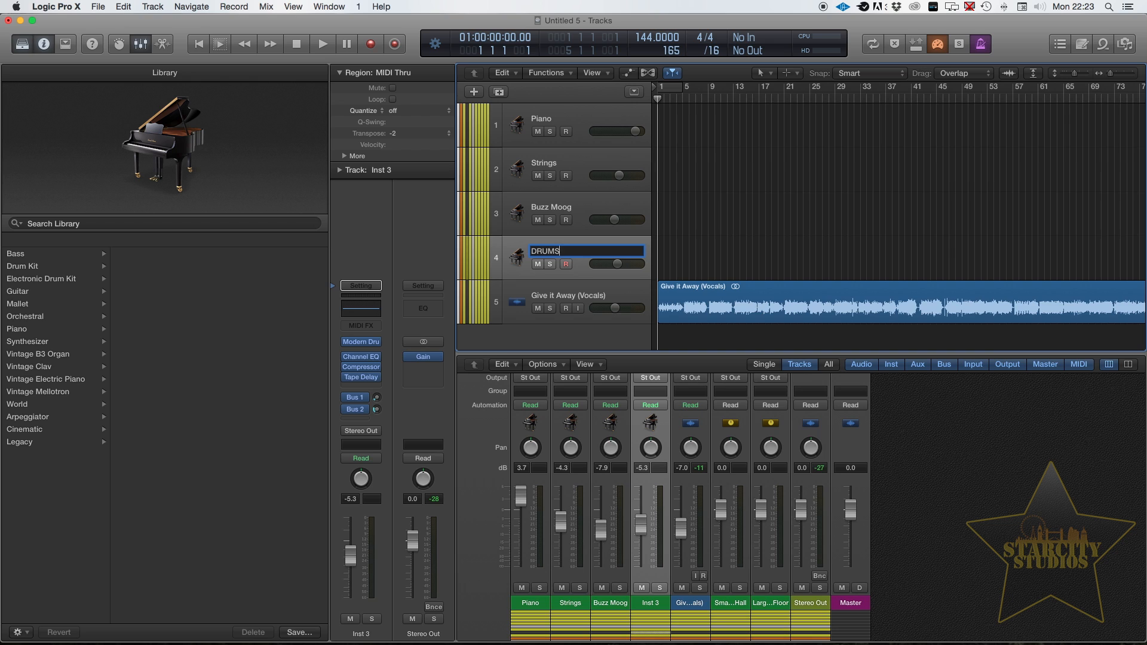
key(Return)
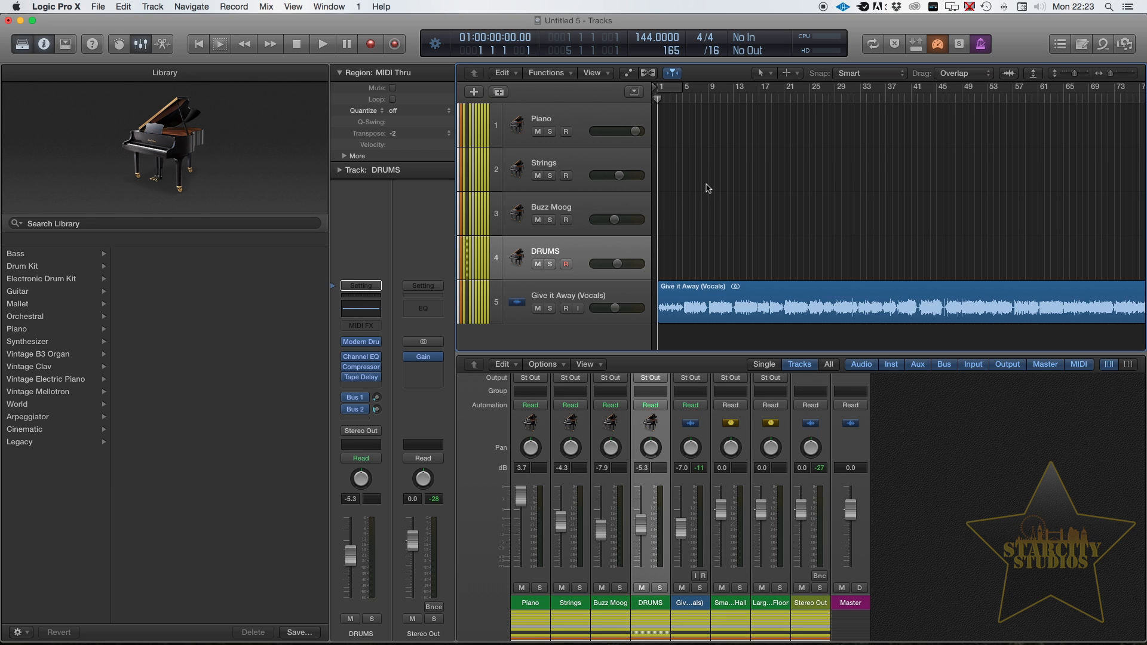
Mark a cycle area from bar 1 to bar 61, switch cycling off again, and place the playhead at bar 4
drag(660, 87, 1039, 99)
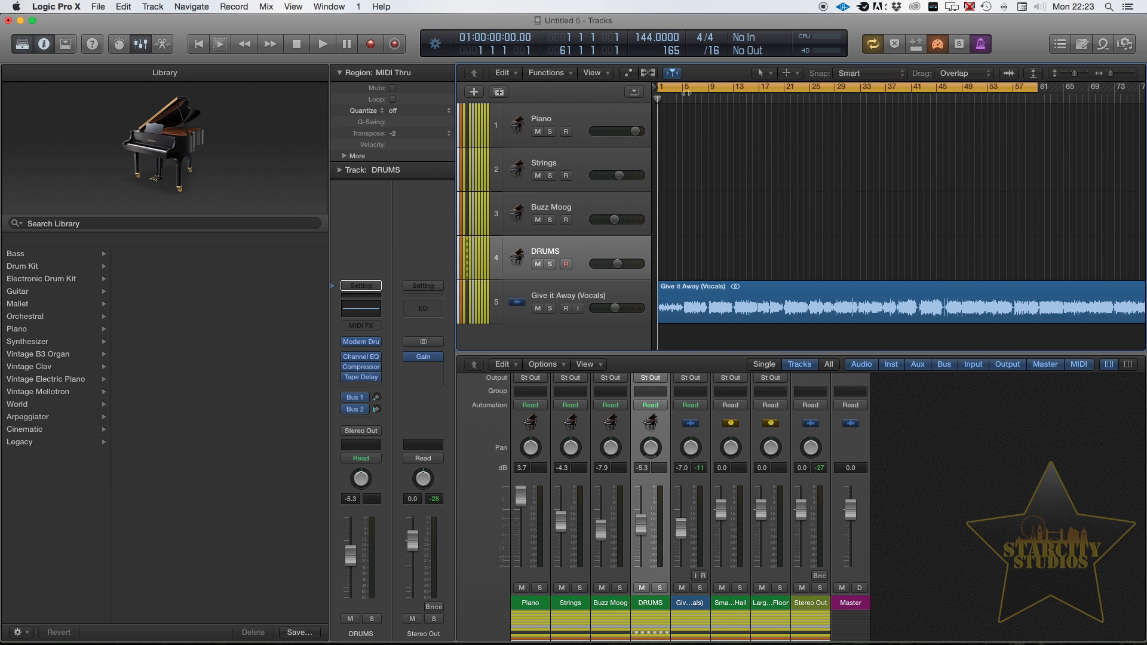
click(684, 88)
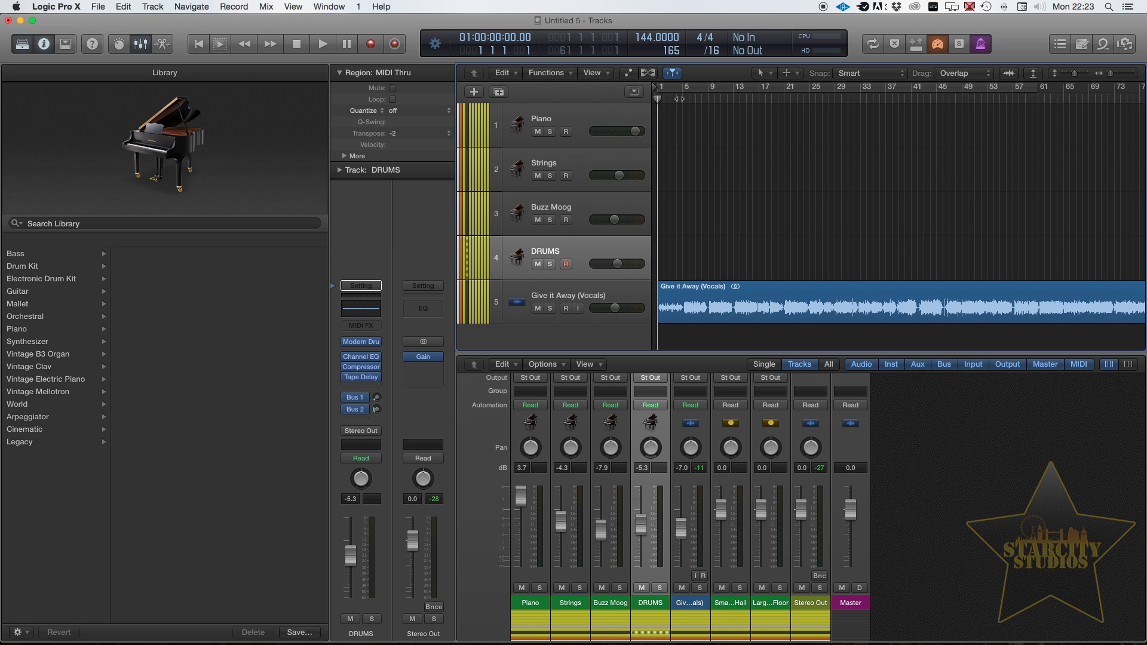
click(679, 99)
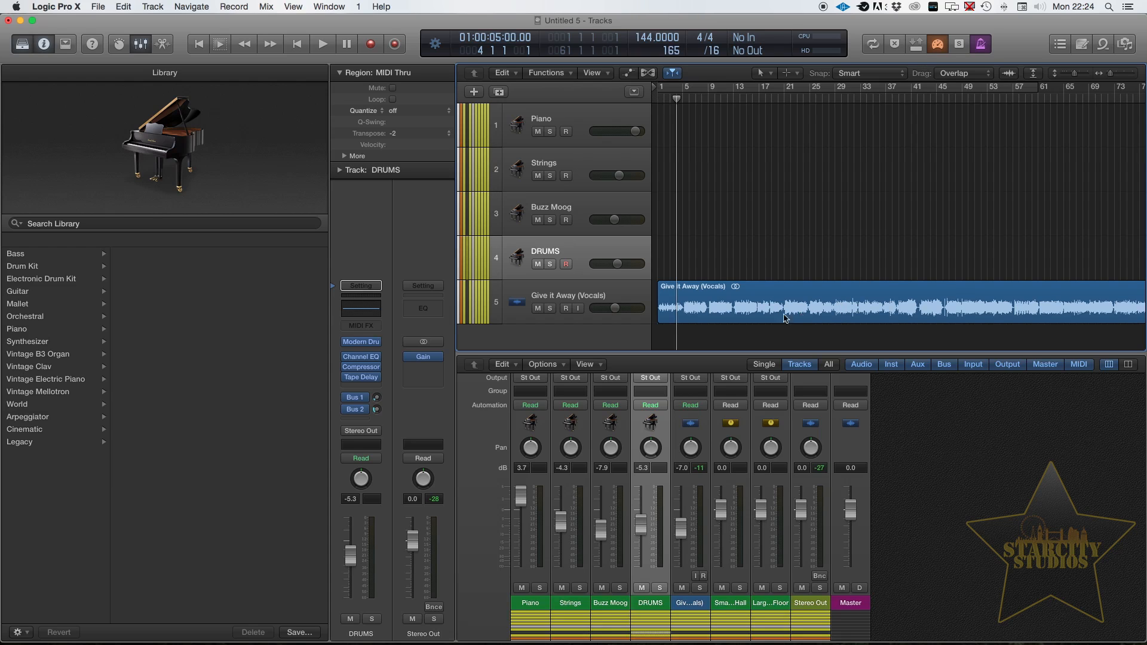
scroll(834, 248, right, 1)
scroll(834, 248, left, 1)
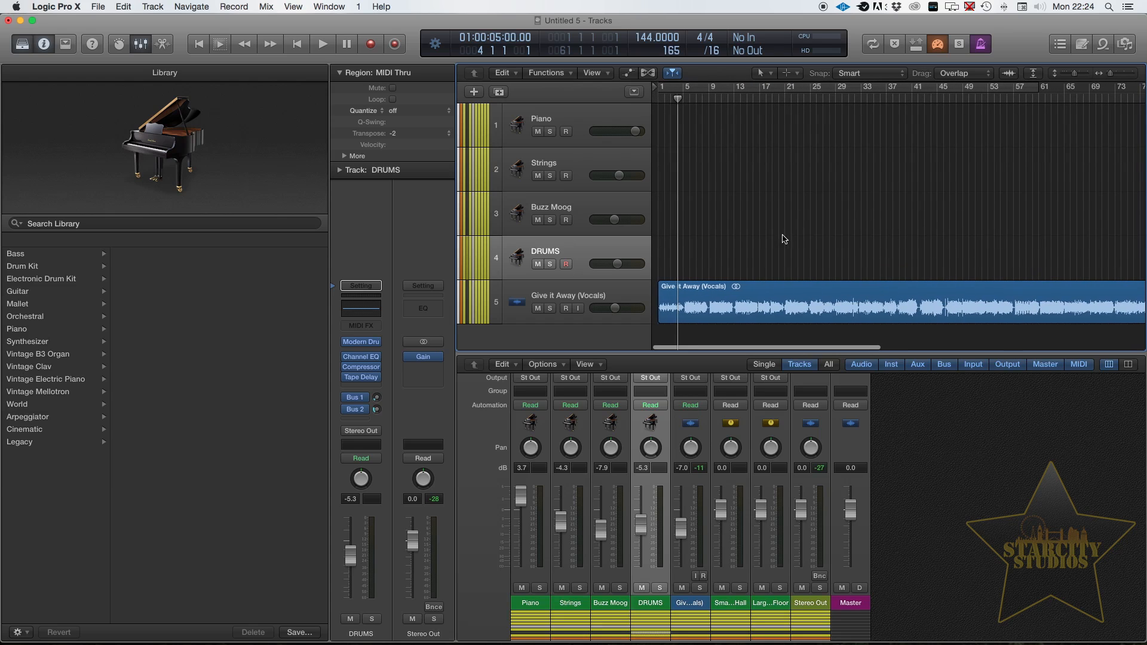
Select the Piano track and play it along with the vocal from the start of the project without recording
click(621, 110)
key(Return)
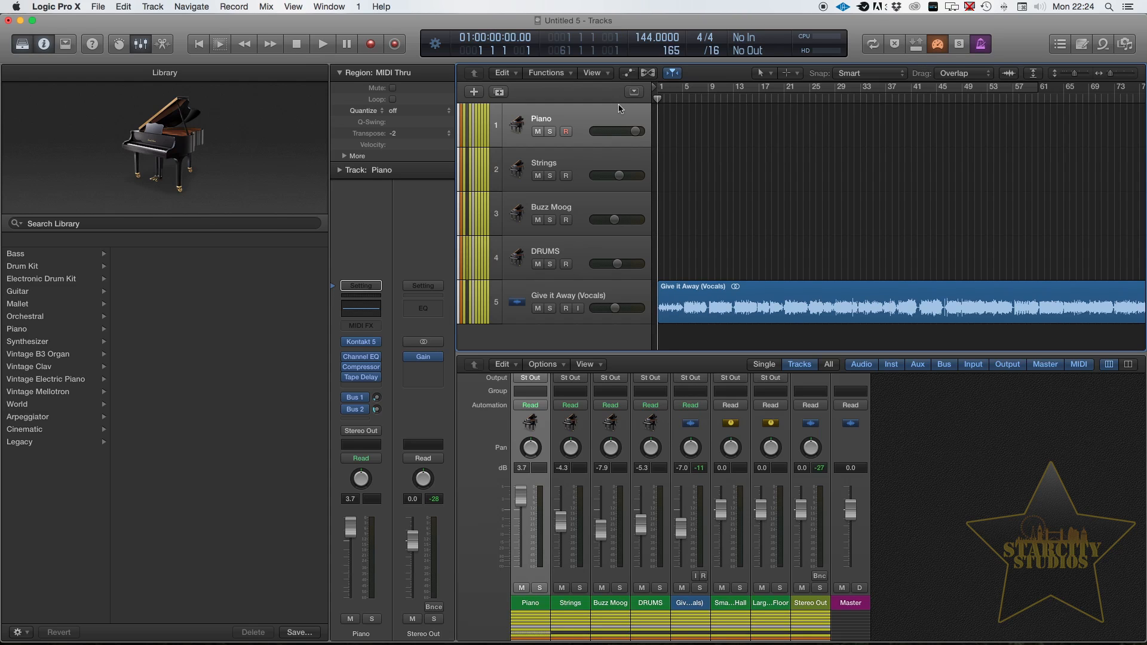
key(space)
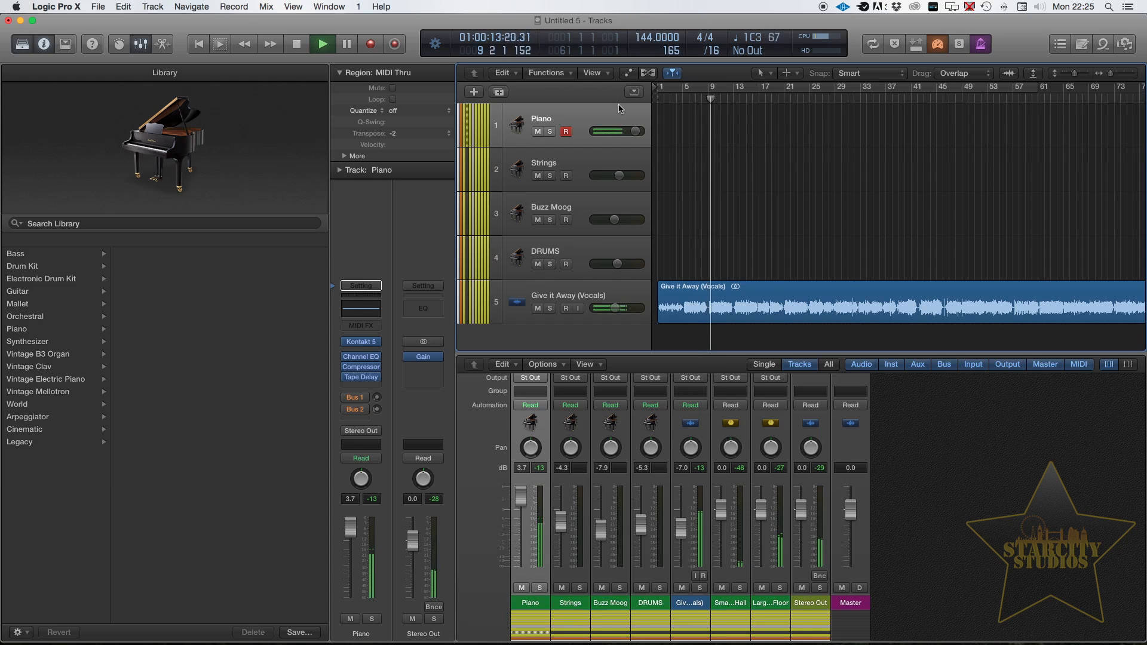
key(space)
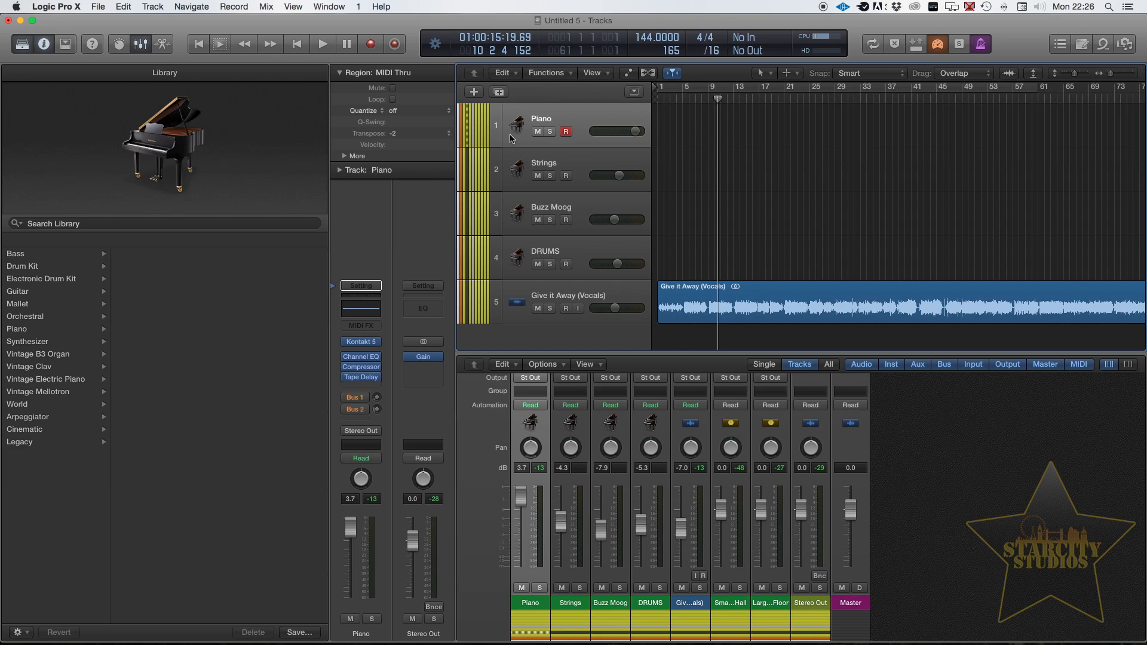
Rehearse the piano chords against the vocal from the project start in several passes, stopping and returning to bar 1 between them
key(Return)
key(space)
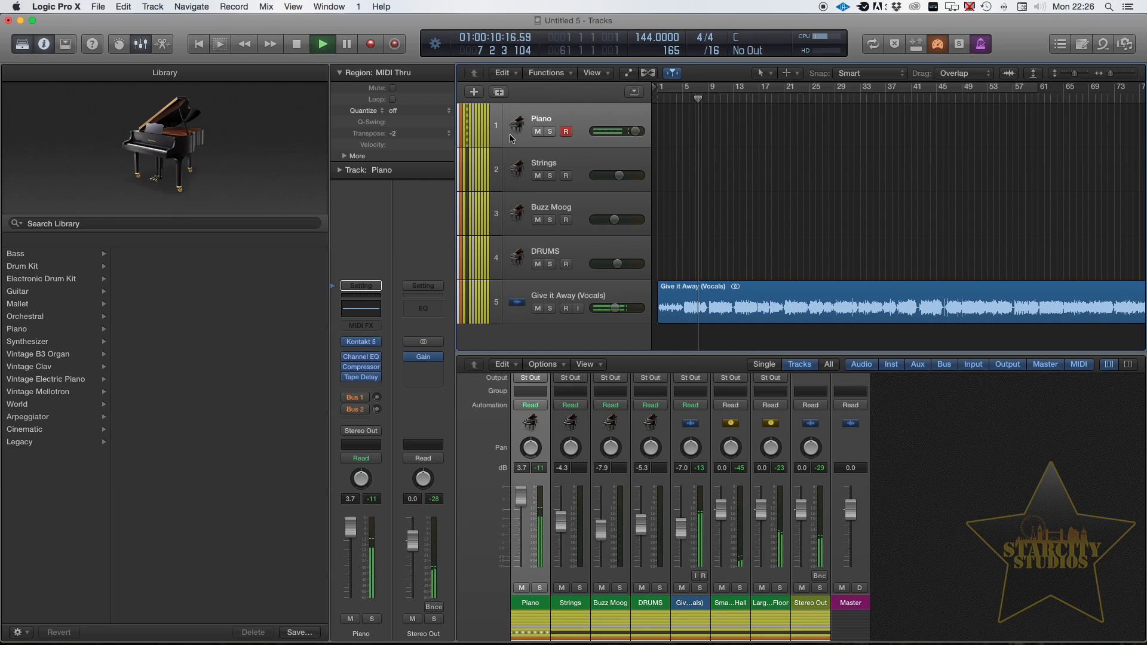
key(space)
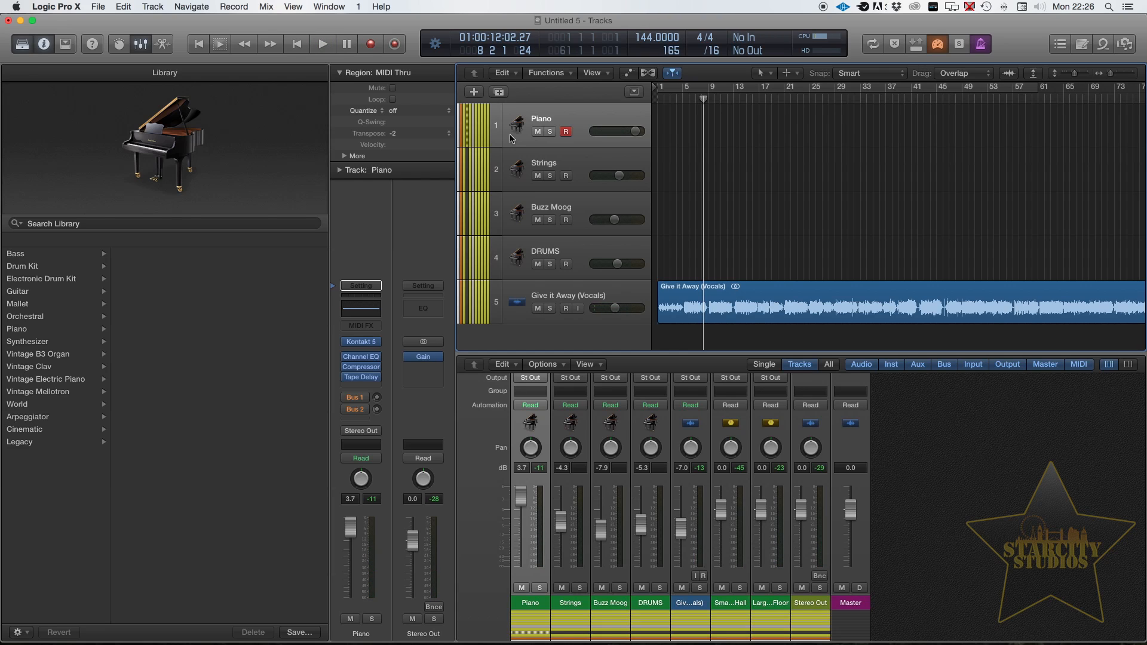
key(Return)
key(space)
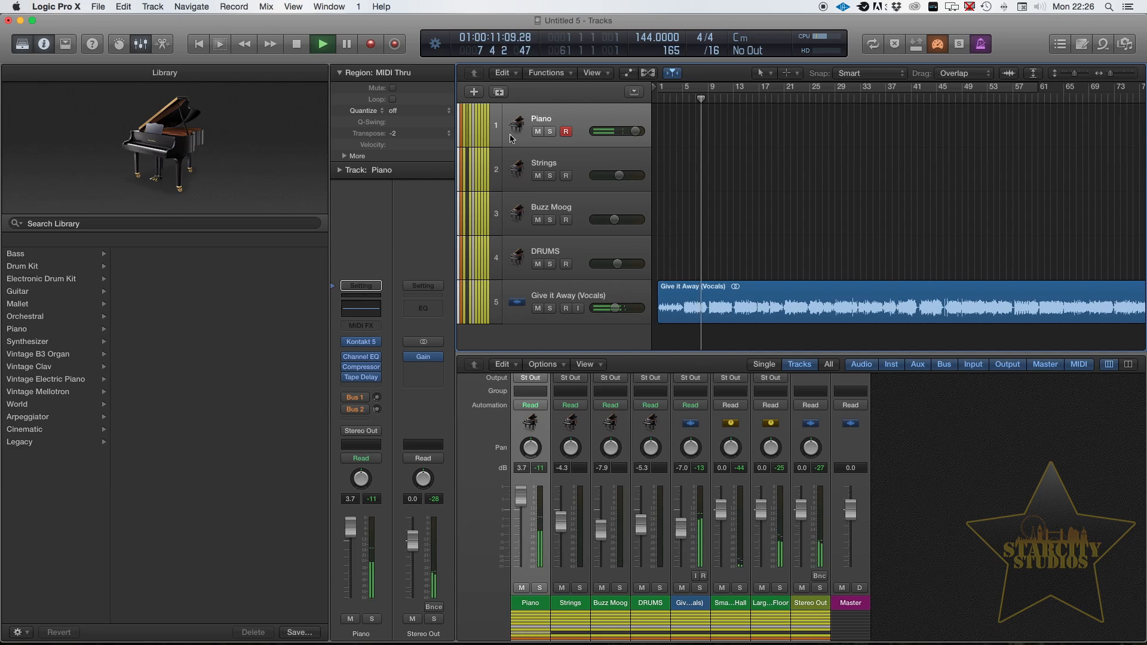
key(space)
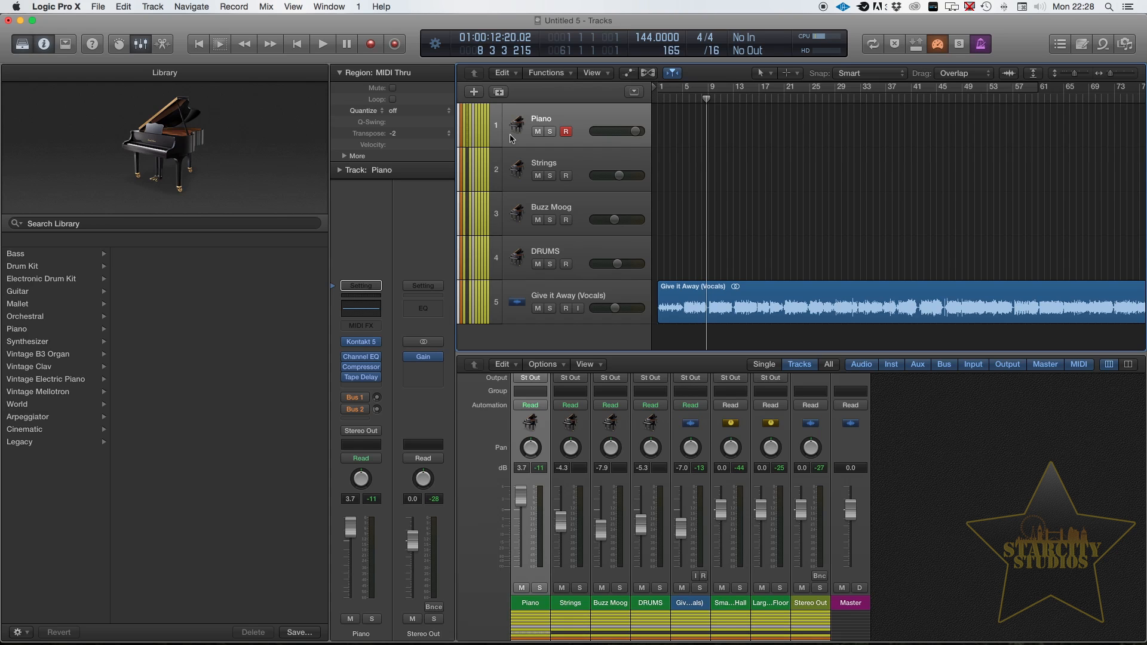
key(Return)
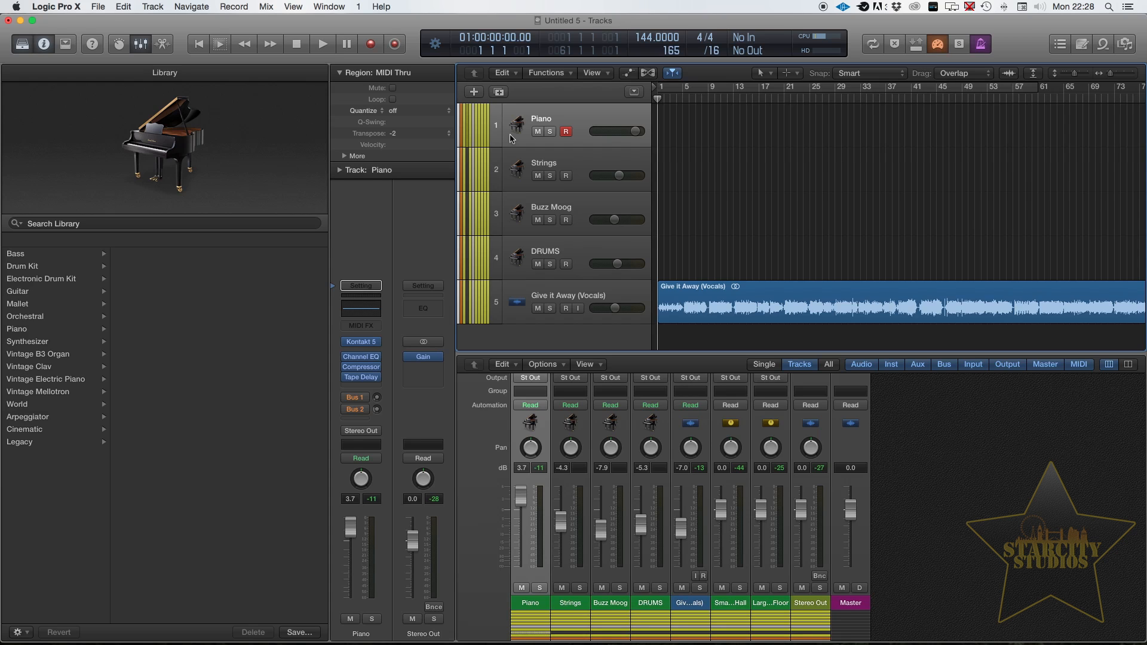
key(space)
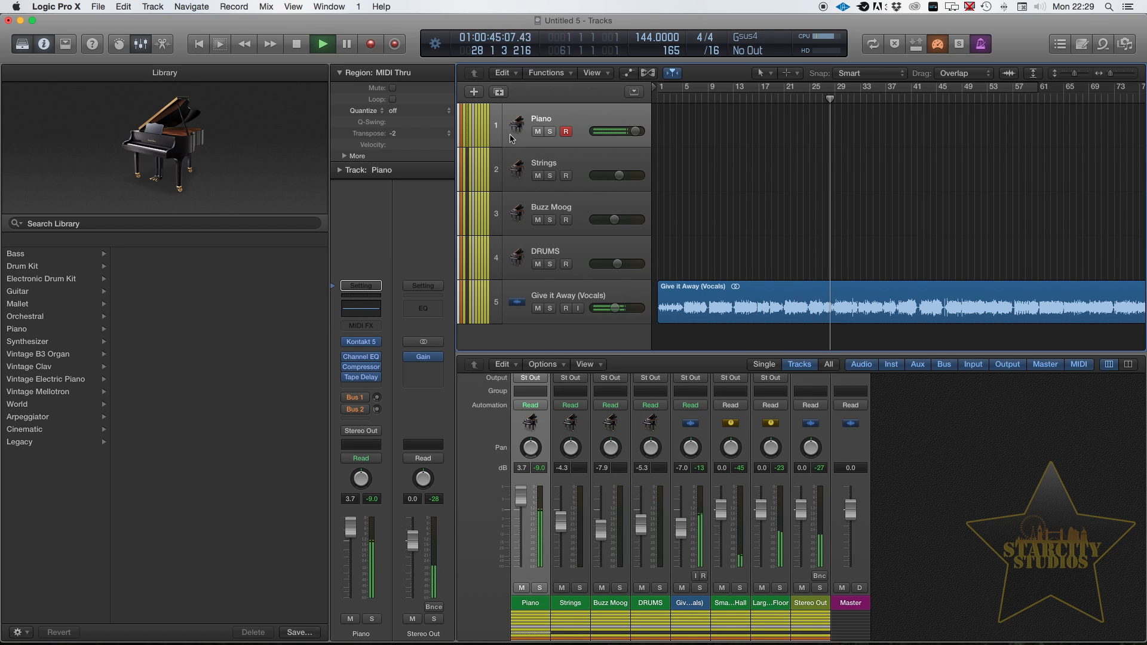
key(space)
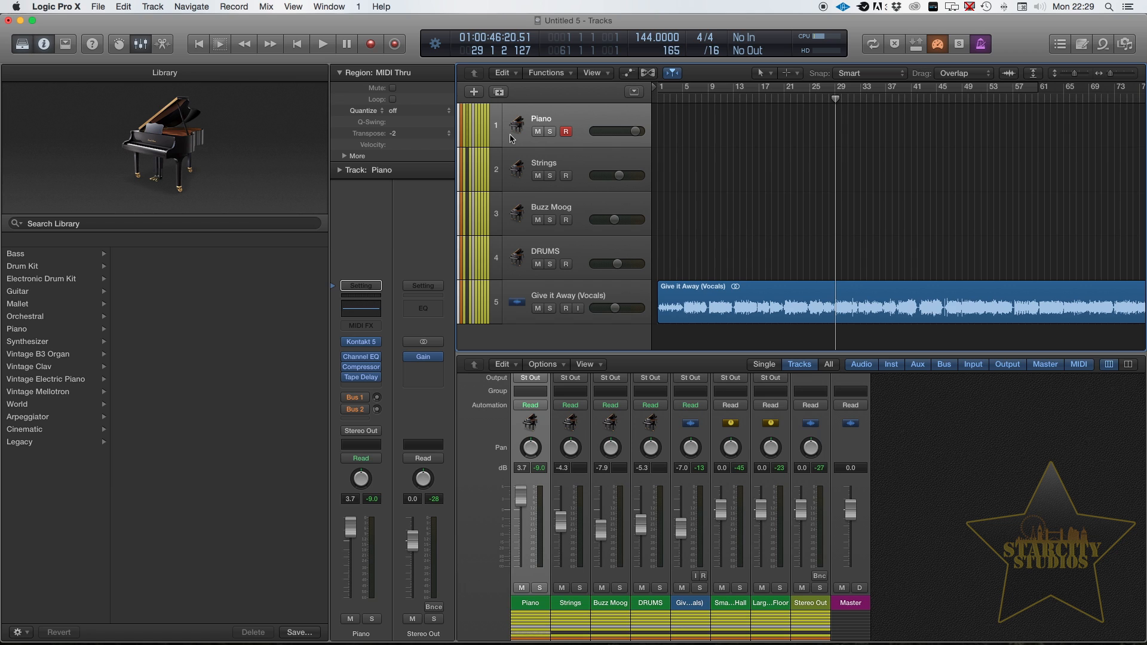
Record the piano part on the Piano track from bar 1 to about bar 21
key(Return)
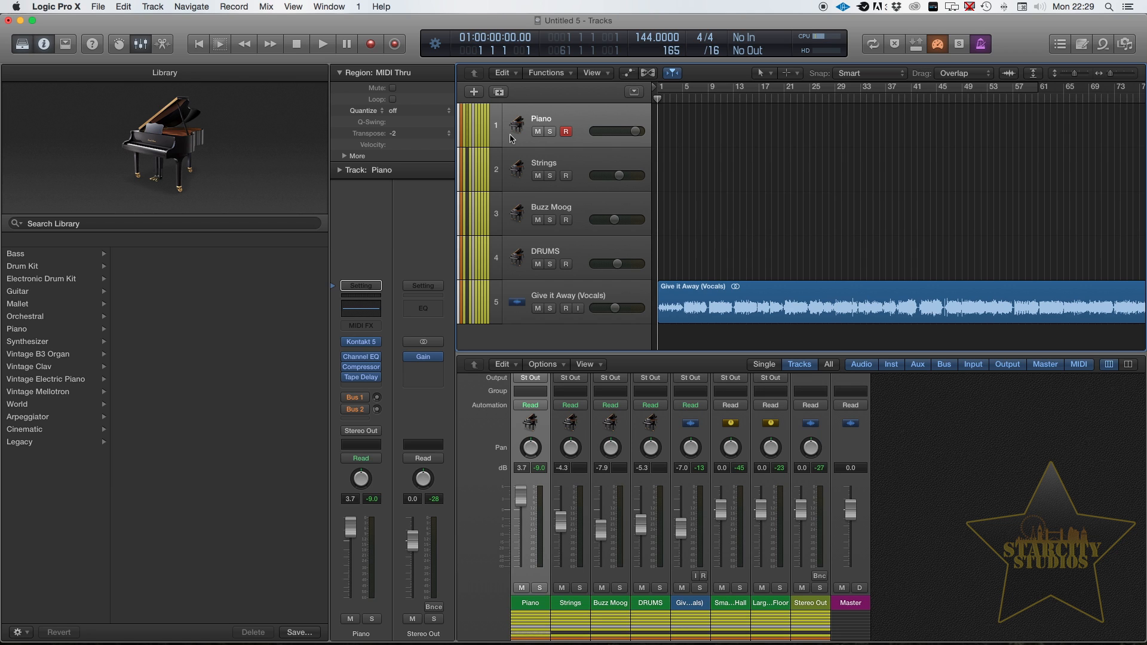
key(r)
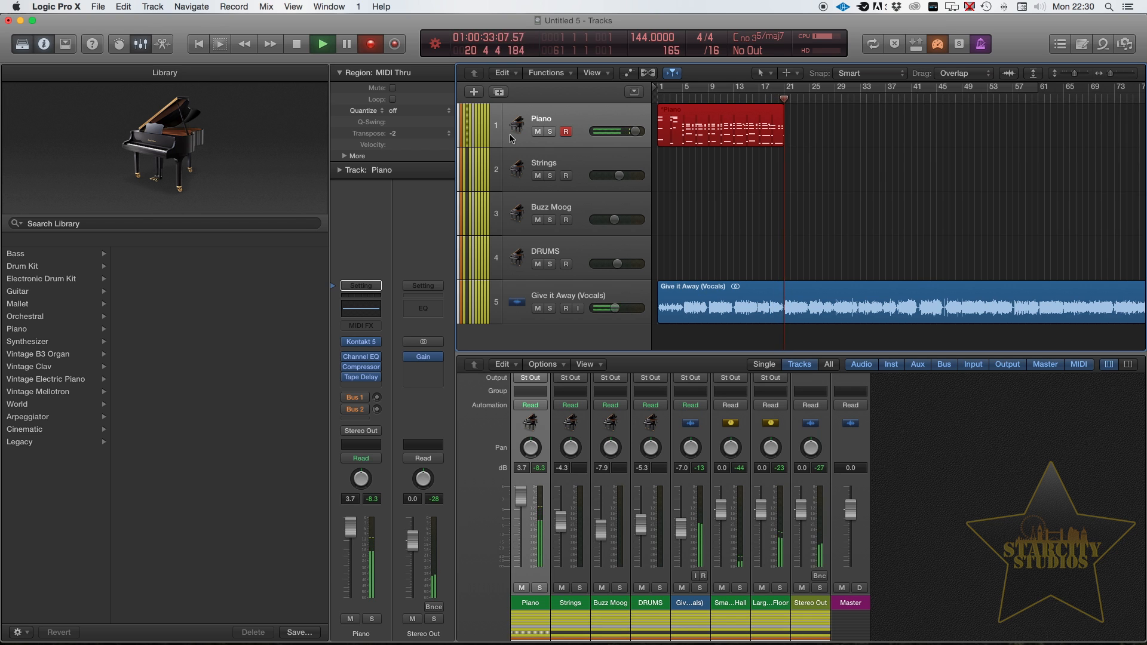
key(space)
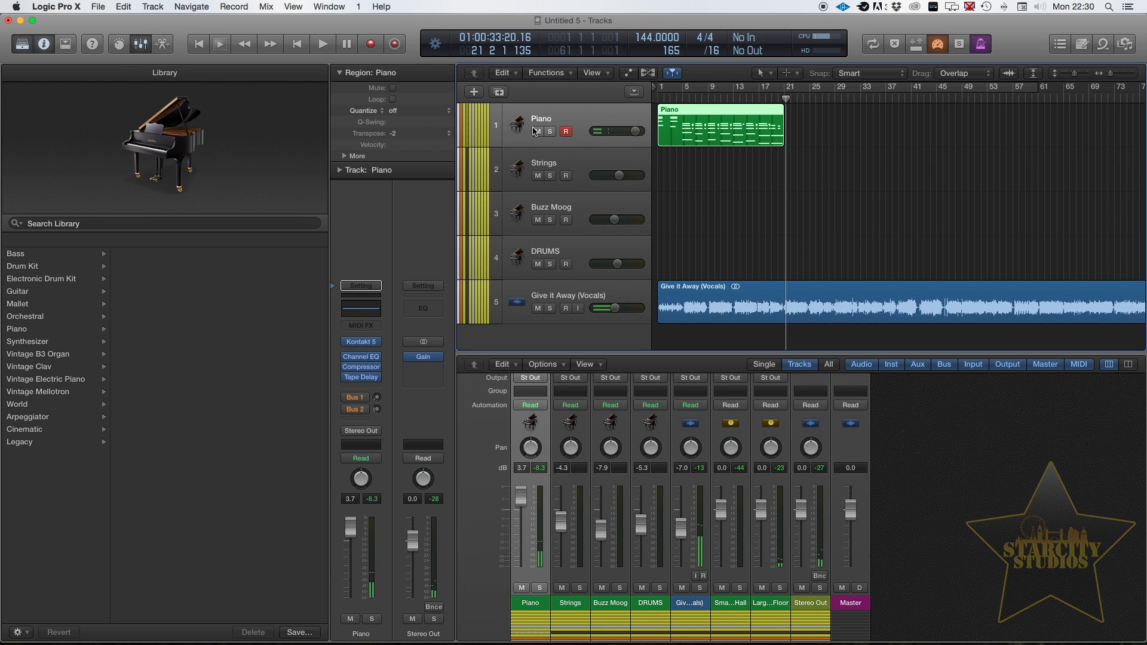
Set a cycle range from bar 5 to bar 21 and deselect the Piano region
scroll(696, 123, up, 5)
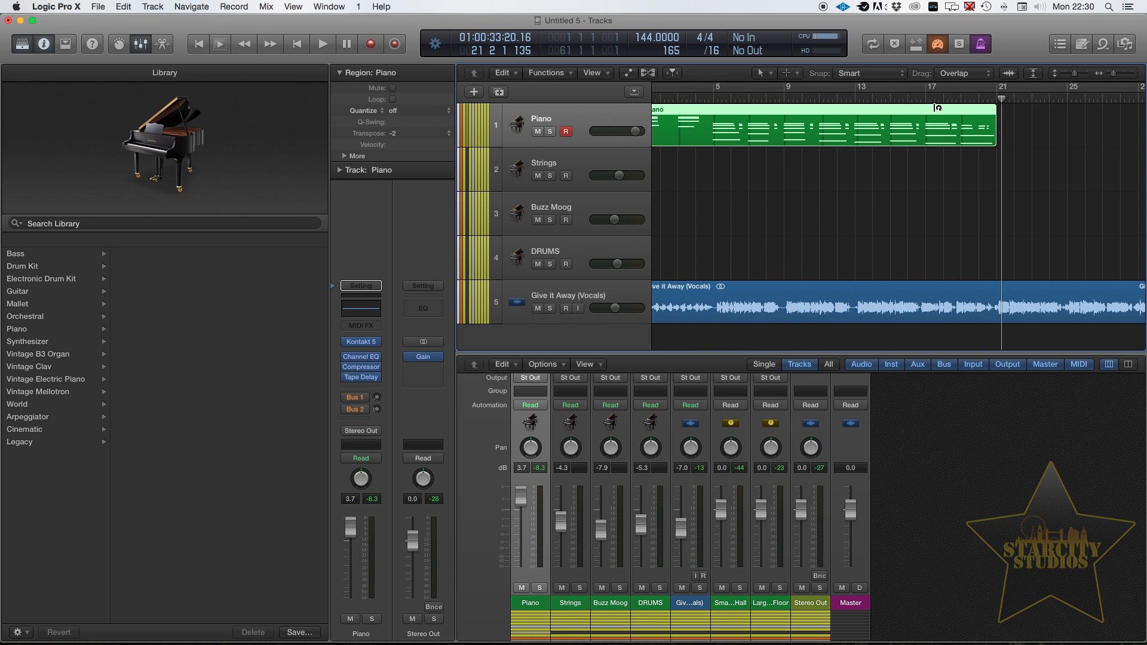
click(721, 85)
click(716, 86)
drag(715, 87, 989, 110)
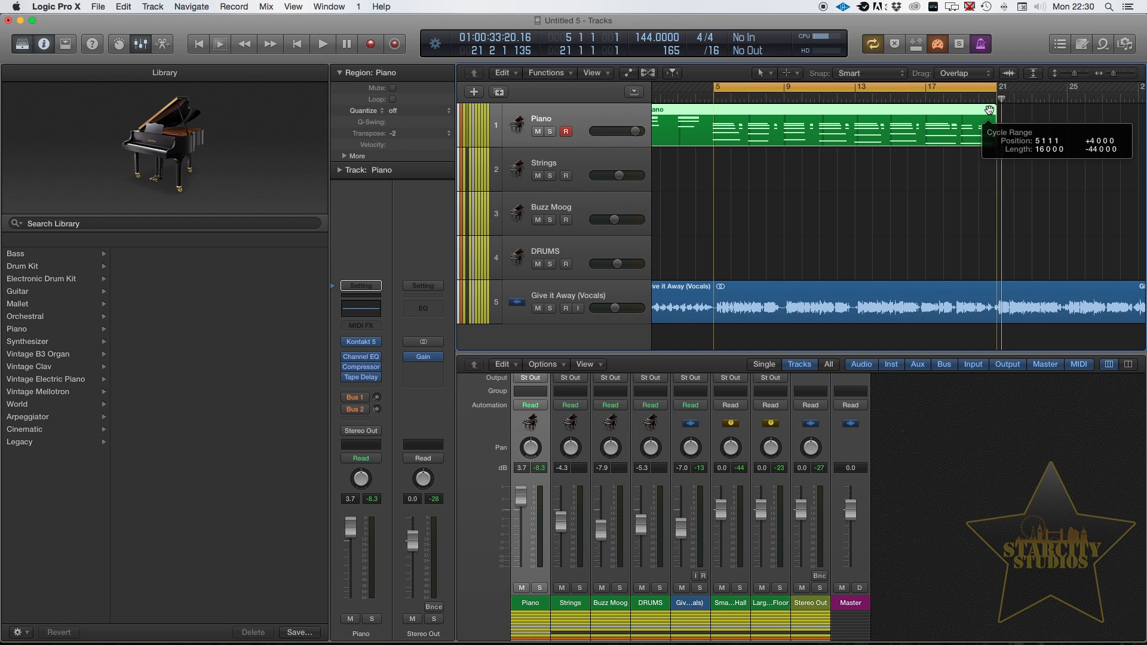
click(731, 177)
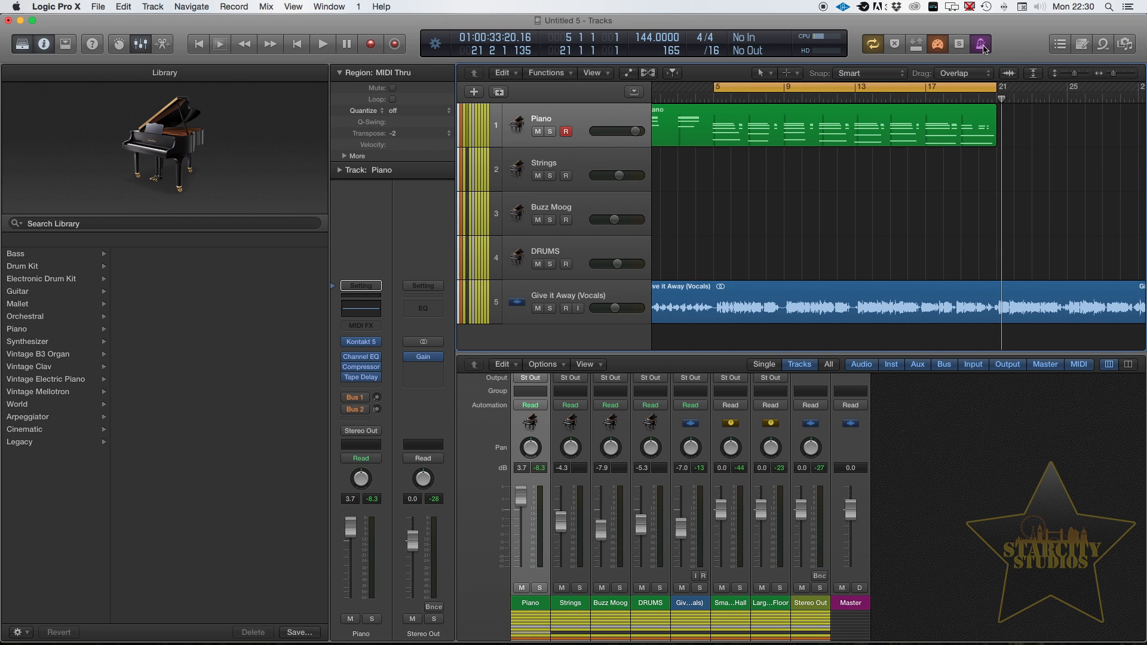
Open the Piano region in the Piano Roll and quantize all its notes to 1/16 Note
double_click(776, 125)
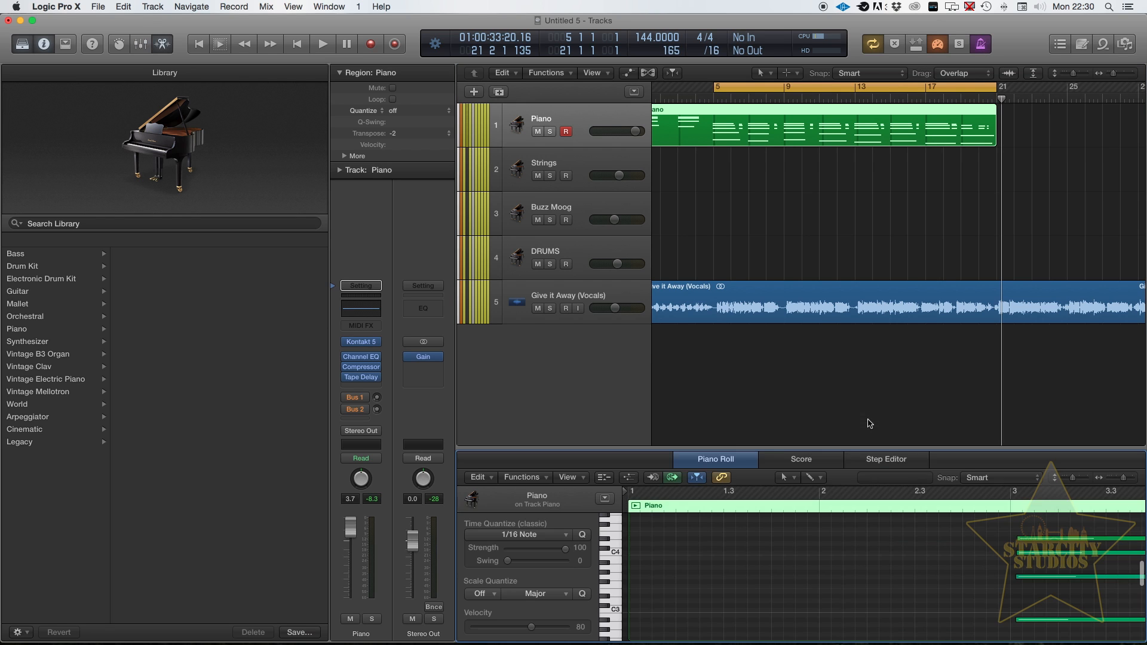
scroll(822, 402, right, 3)
scroll(917, 591, right, 10)
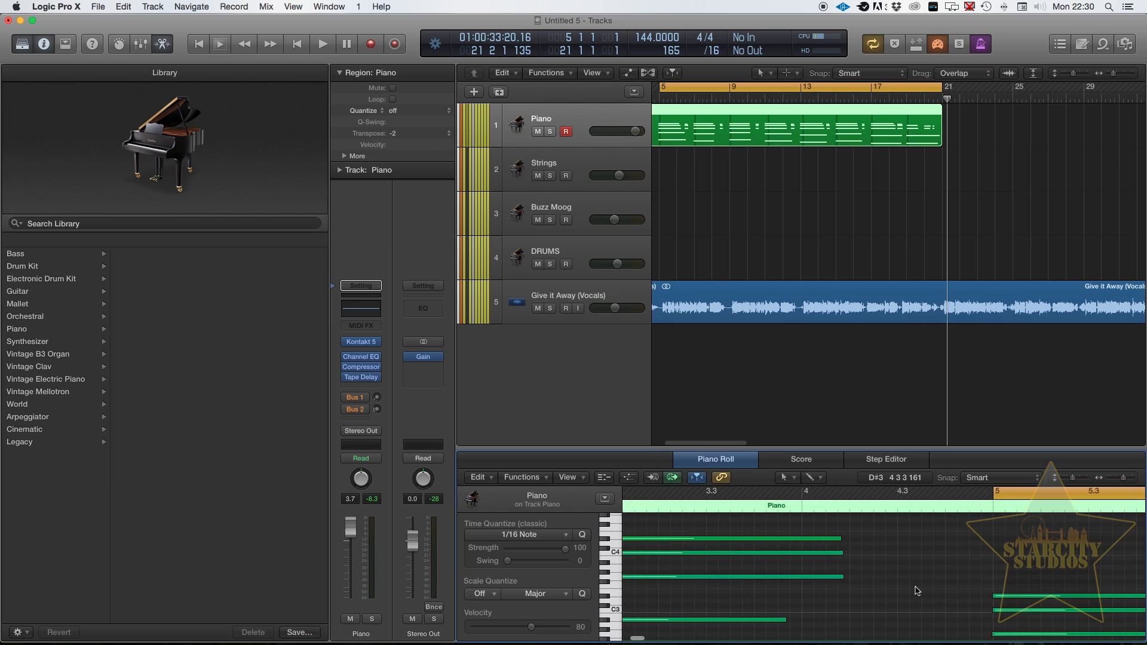
key(super+a)
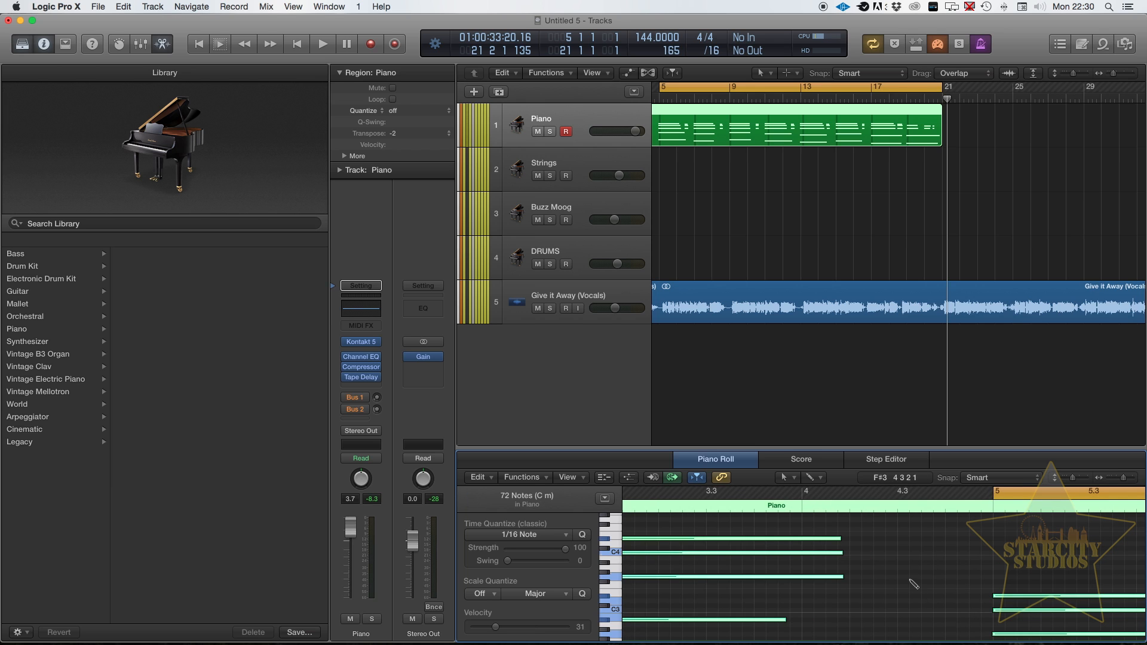
scroll(896, 583, right, 6)
scroll(884, 580, down, 2)
scroll(884, 581, left, 1)
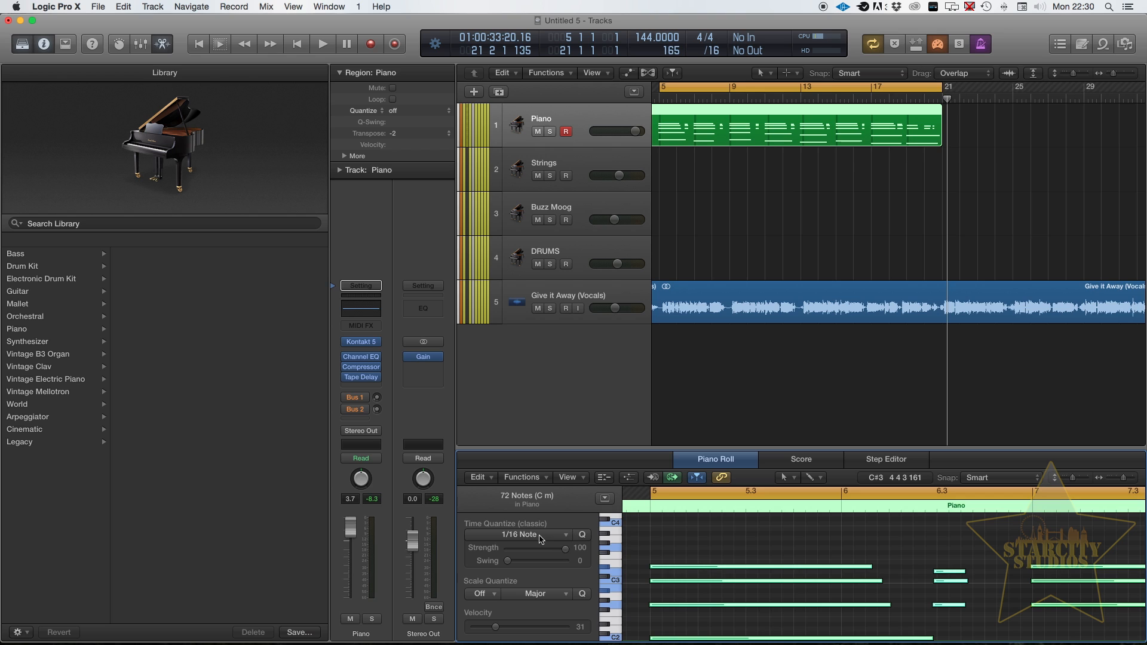
click(582, 535)
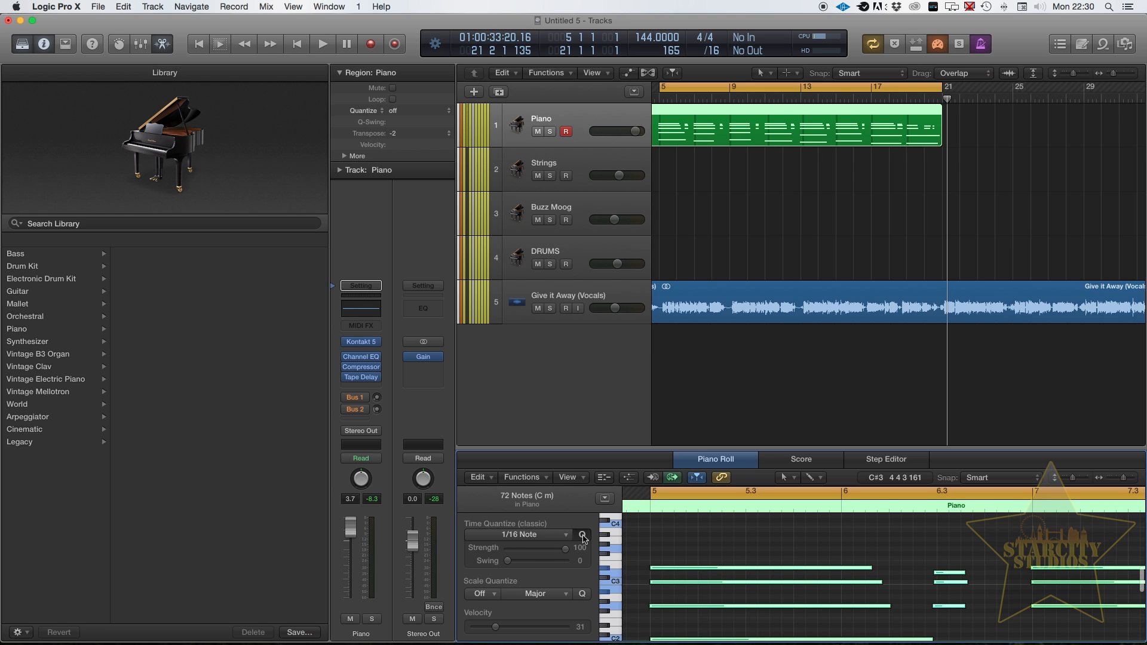
scroll(843, 150, left, 3)
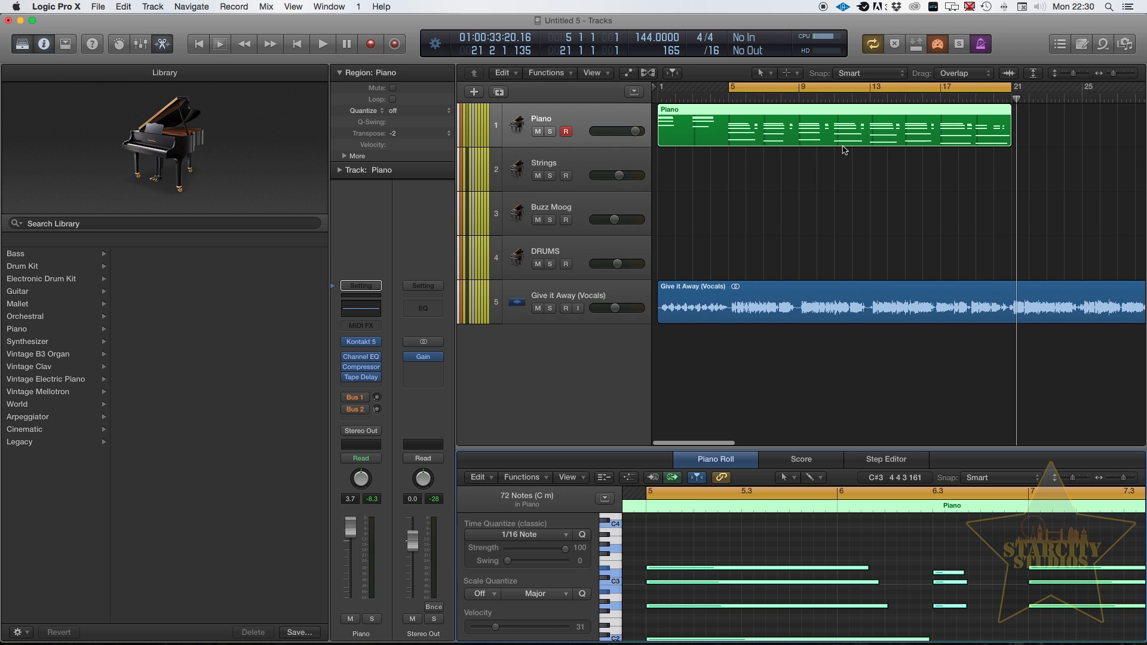
Play the quantized piano with the vocal from bar 5 and switch off the metronome click
key(space)
scroll(843, 151, up, 3)
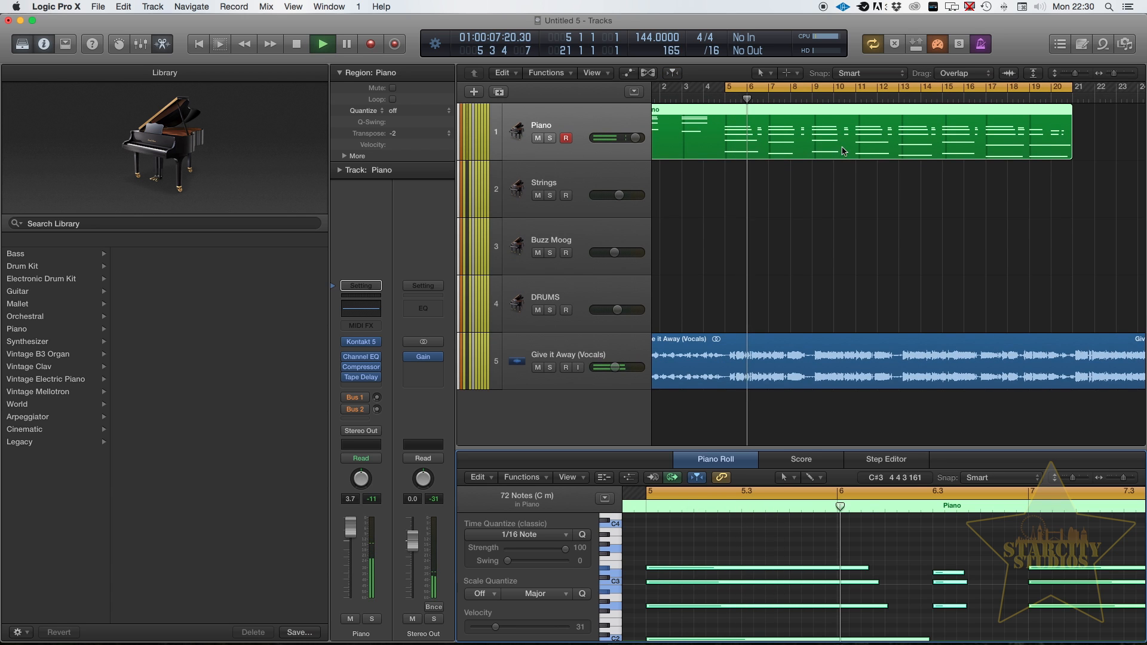
scroll(843, 150, up, 2)
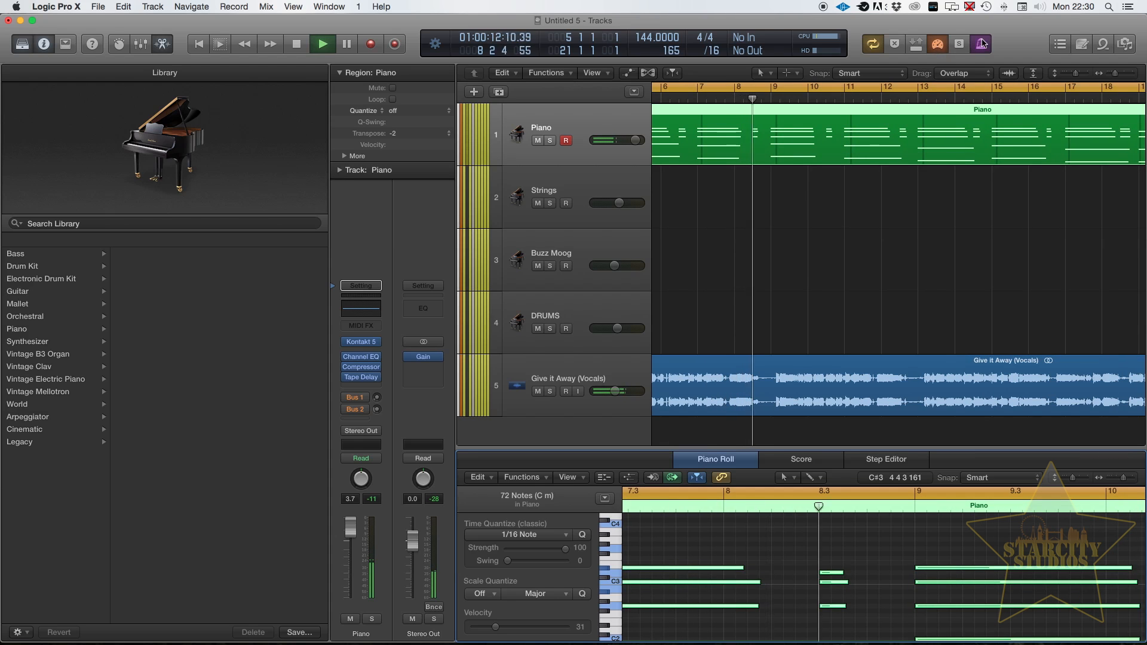
scroll(935, 169, up, 2)
scroll(935, 169, down, 3)
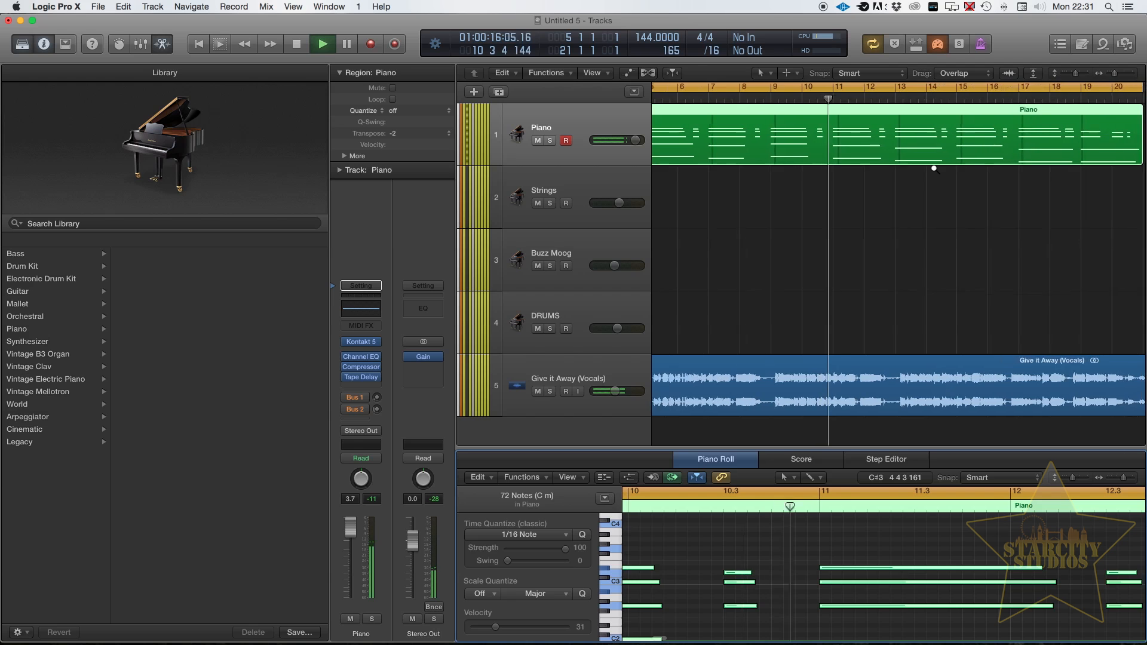
Assign the Scissors Tool as the secondary tool and split the Piano region at bar 17
click(790, 72)
click(1062, 196)
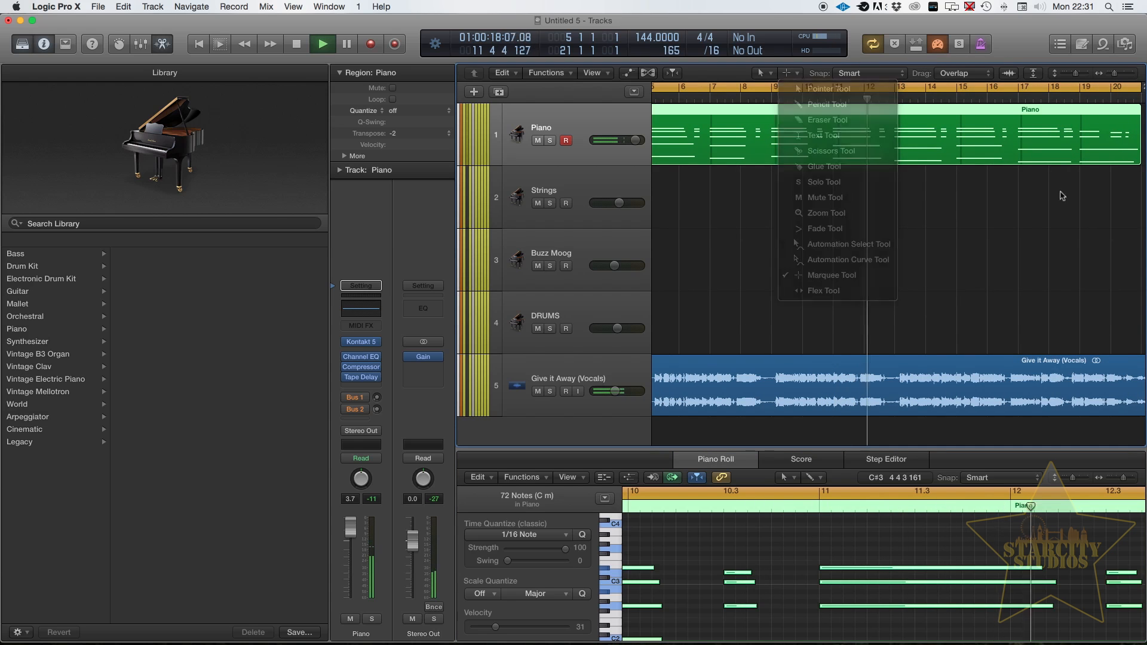
click(1016, 217)
scroll(1015, 216, up, 2)
scroll(1015, 216, up, 1)
scroll(1015, 216, left, 1)
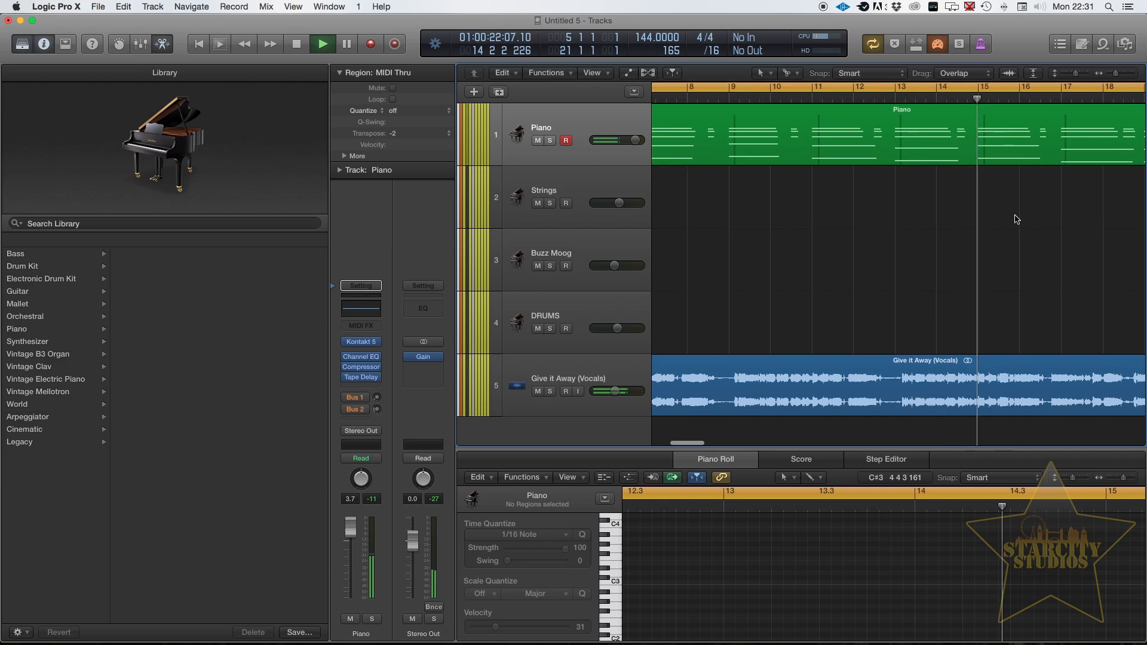
click(1028, 120)
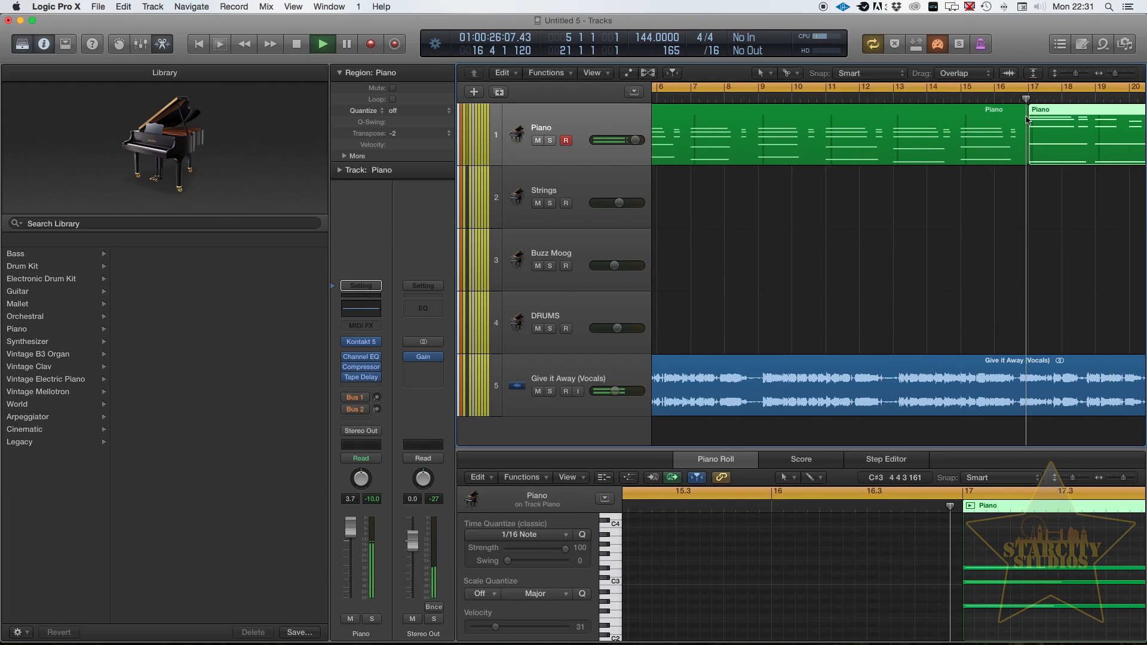
Split the second Piano region at bar 19, delete the piece between bars 17 and 19, and stop playback
scroll(1028, 119, right, 3)
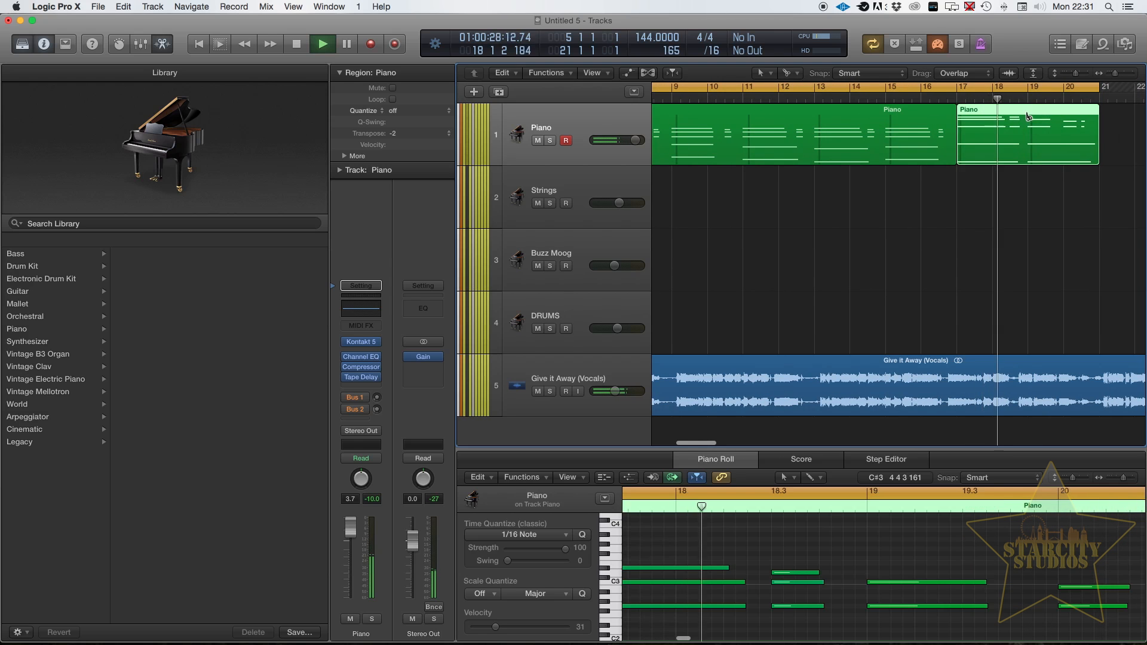
super+click(1028, 117)
click(1014, 127)
key(Delete)
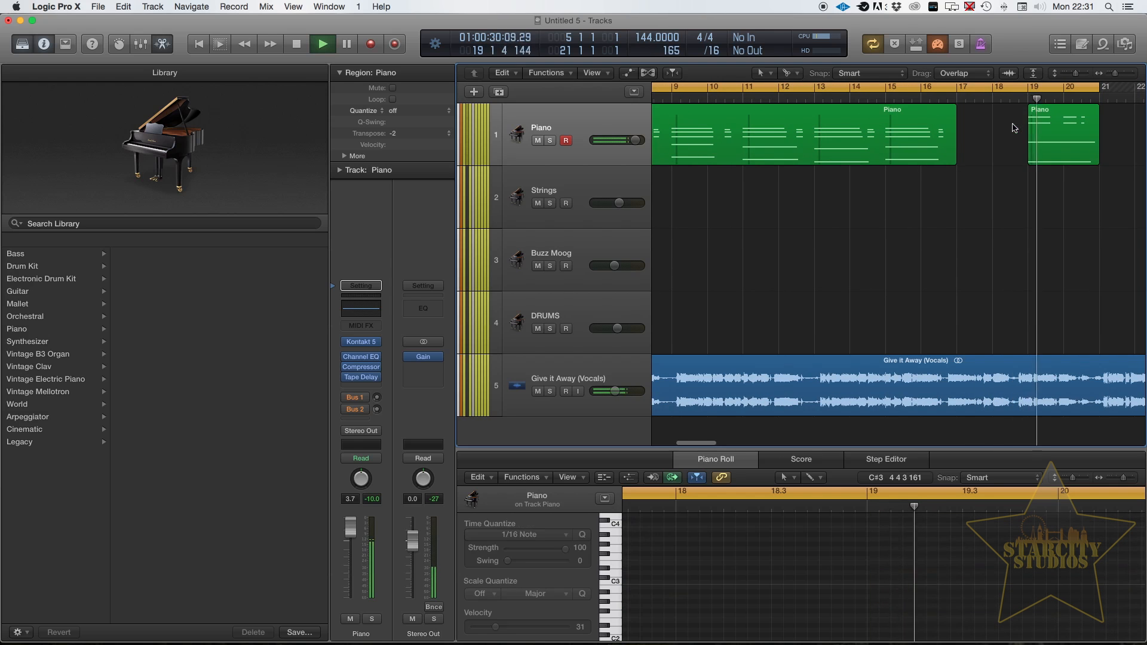
scroll(1014, 127, left, 6)
key(space)
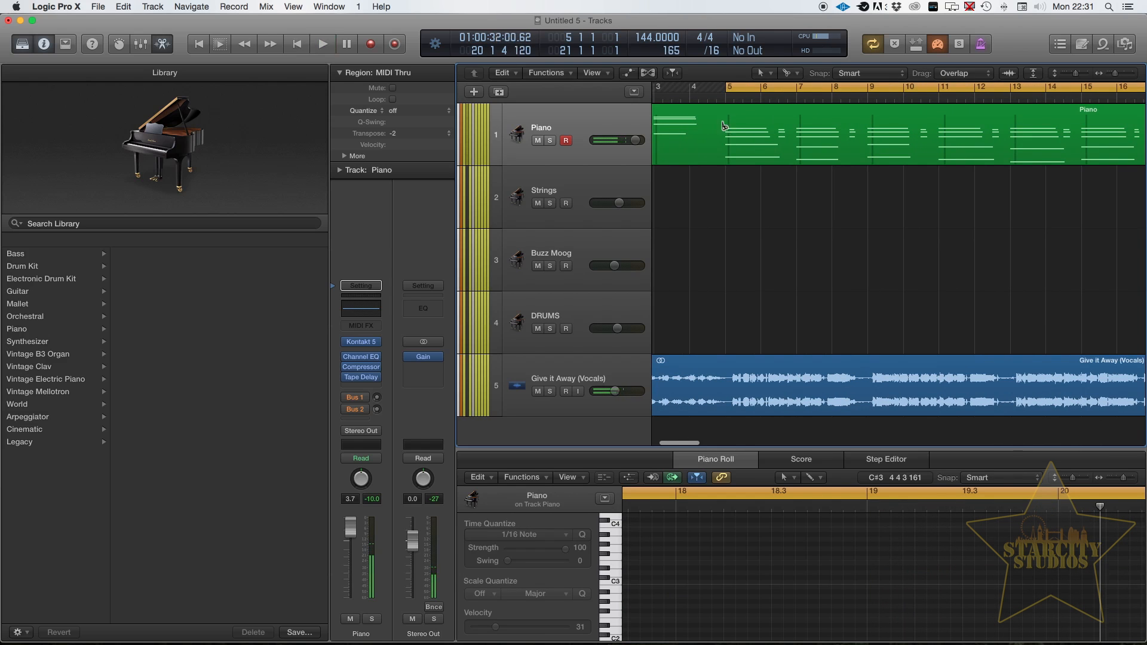
Split the first Piano region at bars 5 and 7 and copy the two-bar piece between them to bar 17
super+click(724, 126)
super+click(798, 116)
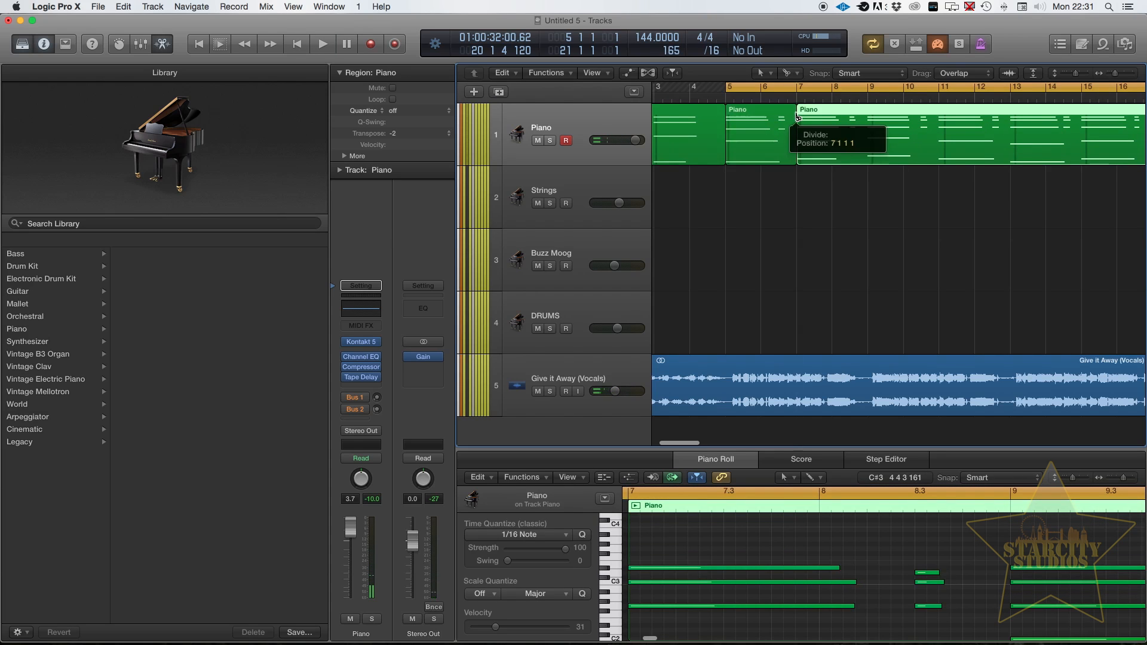
scroll(797, 118, down, 4)
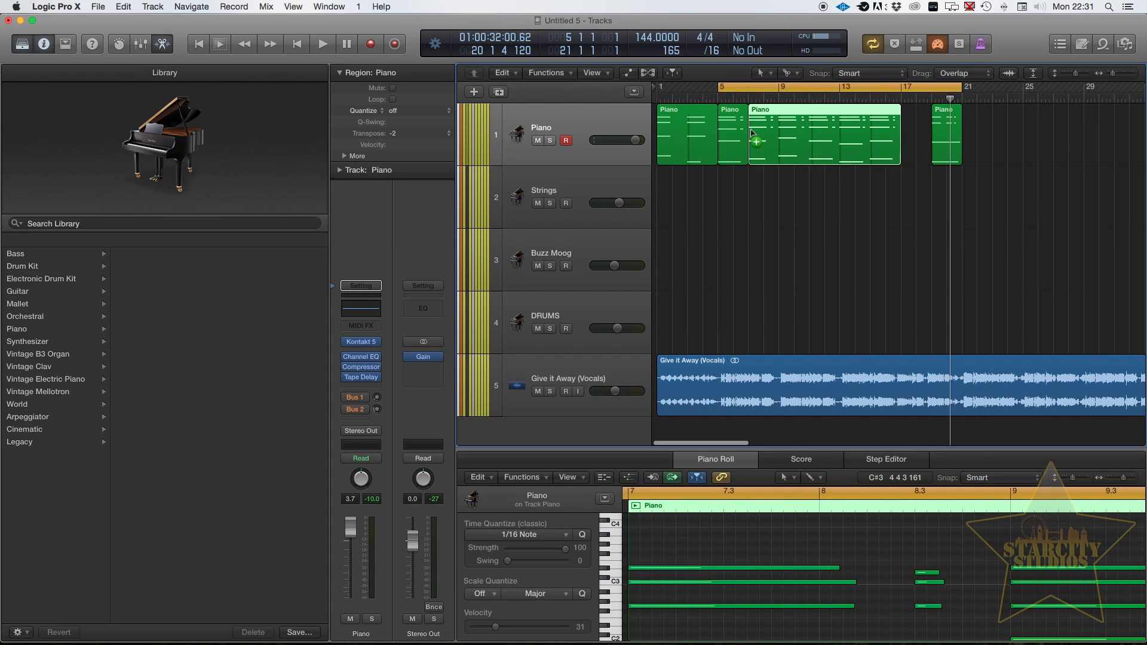
drag(735, 132, 918, 132)
scroll(919, 133, up, 1)
Play the cycled section from bar 5 to bar 21 to check the edited piano against the vocal
key(space)
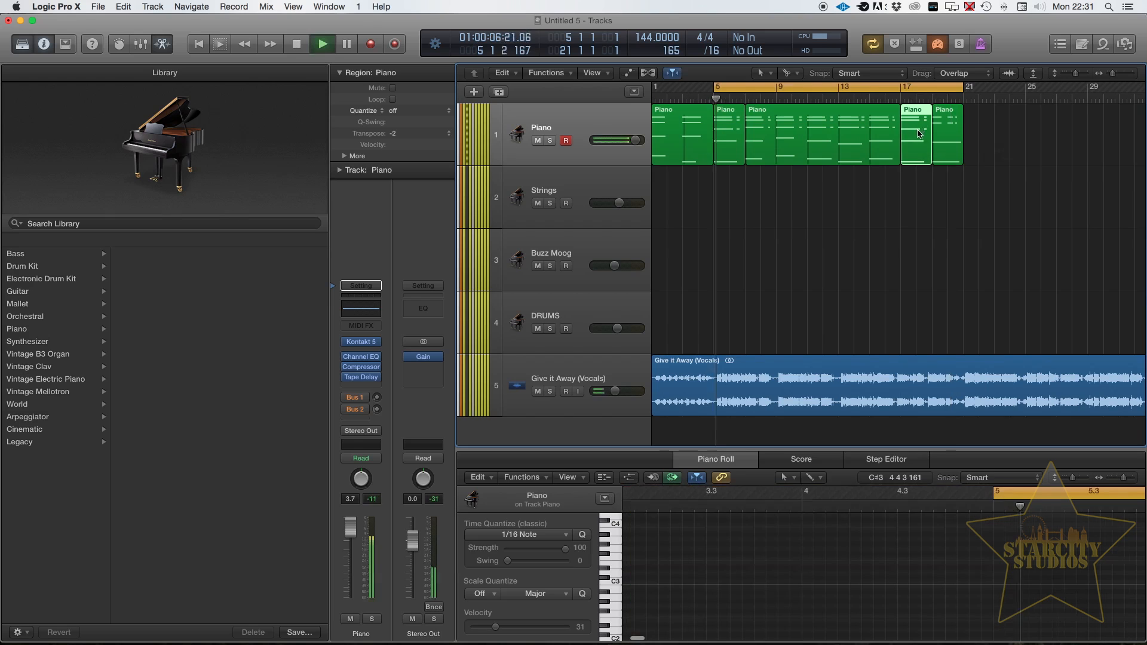
click(993, 175)
scroll(996, 182, down, 1)
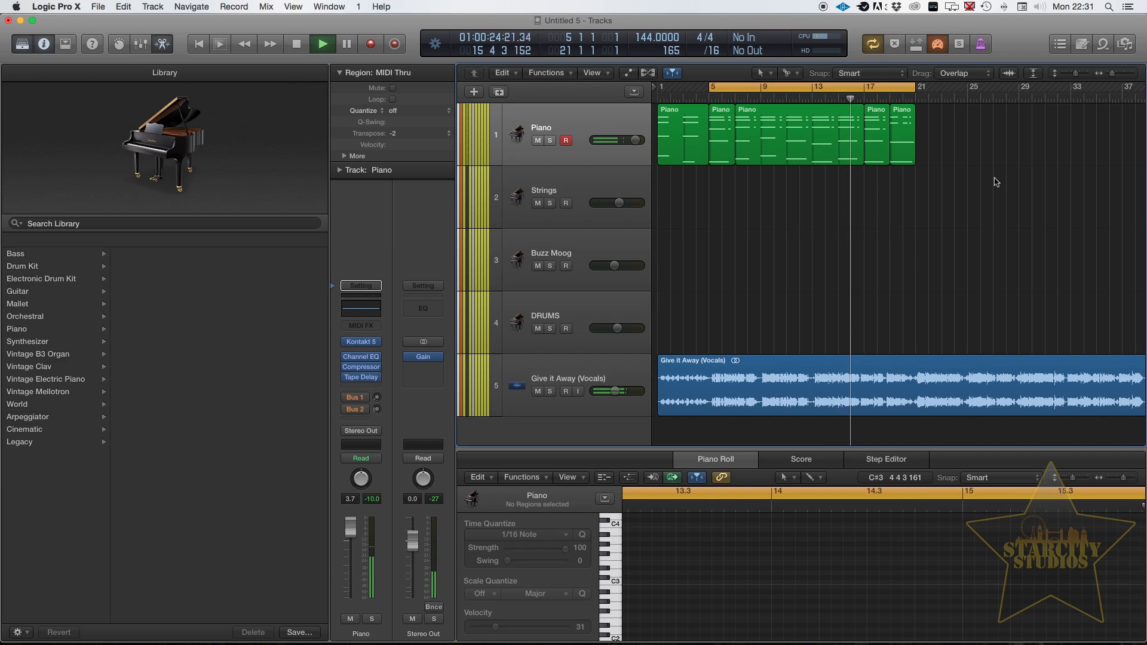
scroll(995, 180, up, 1)
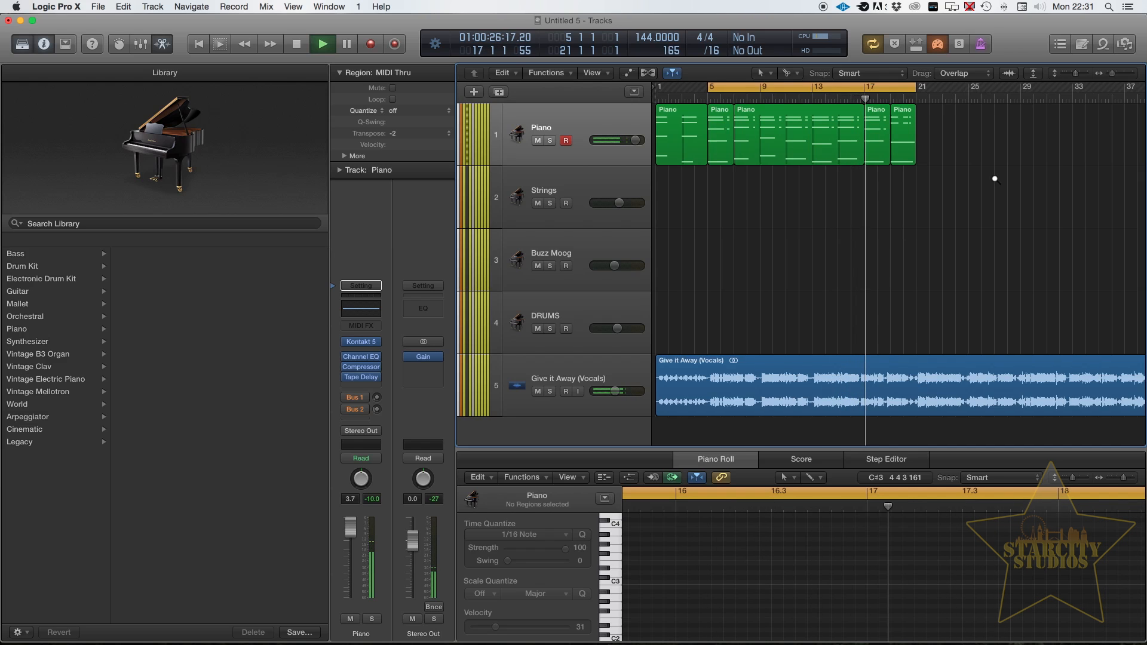
scroll(995, 179, up, 2)
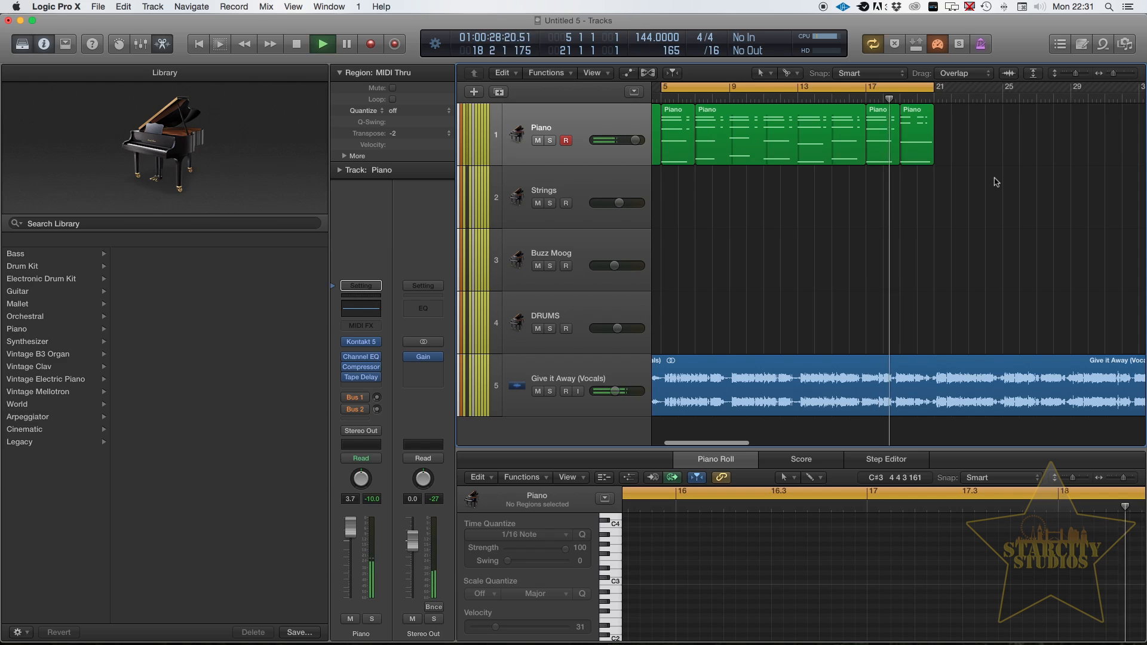
scroll(995, 182, down, 2)
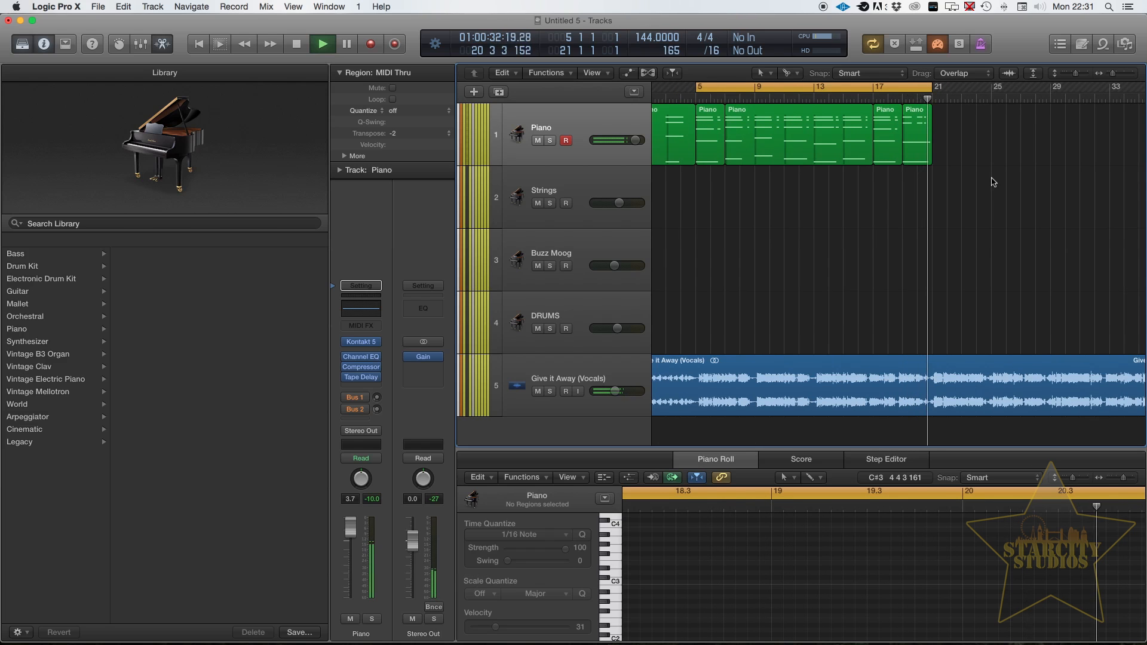
Stop playback and copy the four Piano regions between bars 5 and 21 to bar 21
key(space)
scroll(993, 182, down, 2)
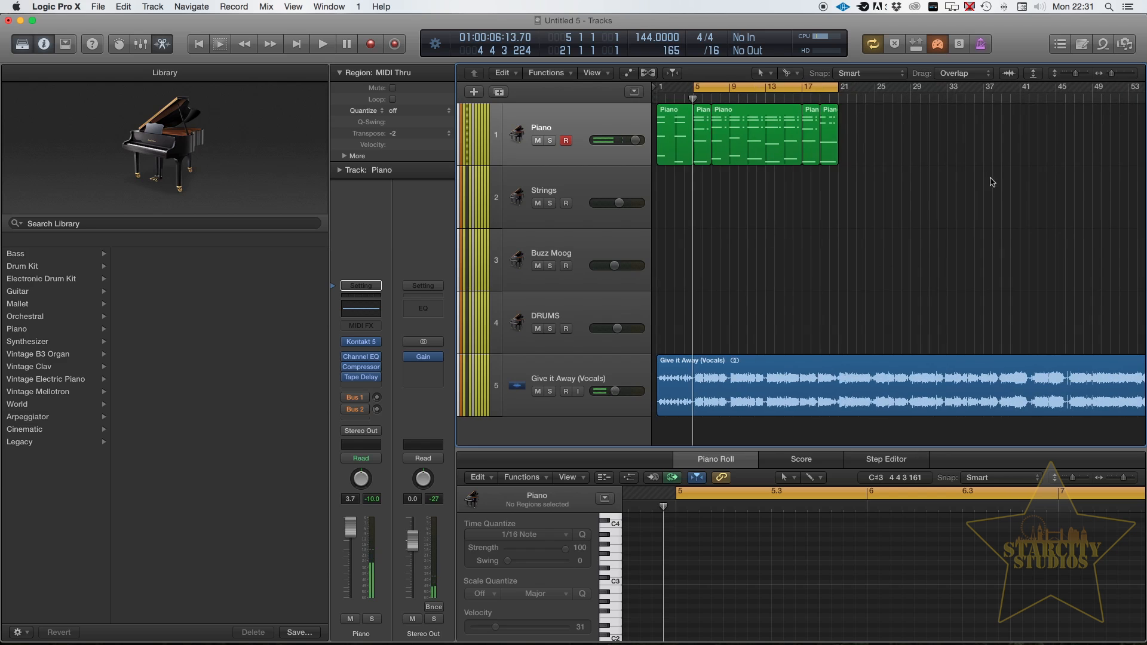
drag(693, 124, 664, 155)
click(810, 203)
drag(883, 163, 703, 138)
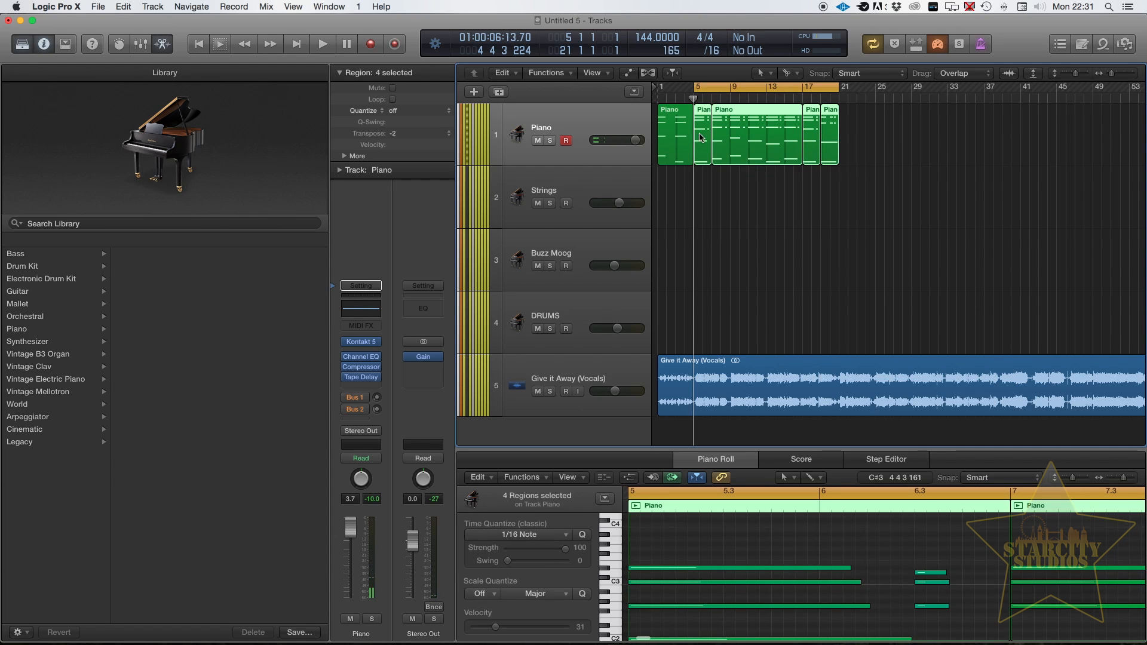
drag(814, 147, 960, 150)
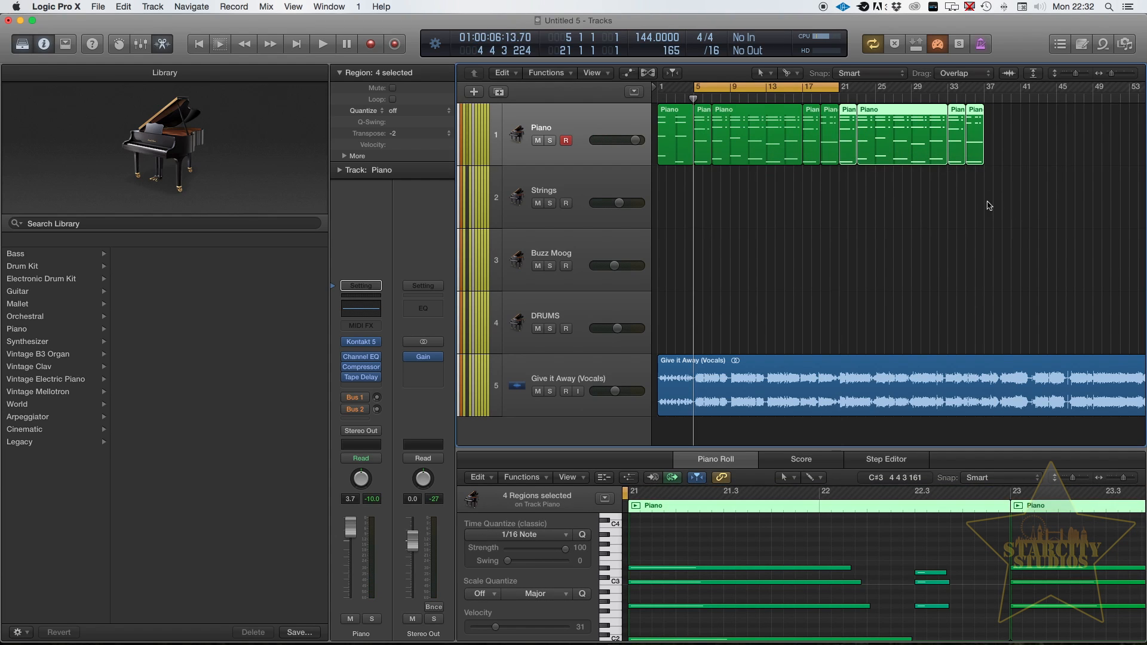
key(super+Left)
key(super+Left)
key(super+Left)
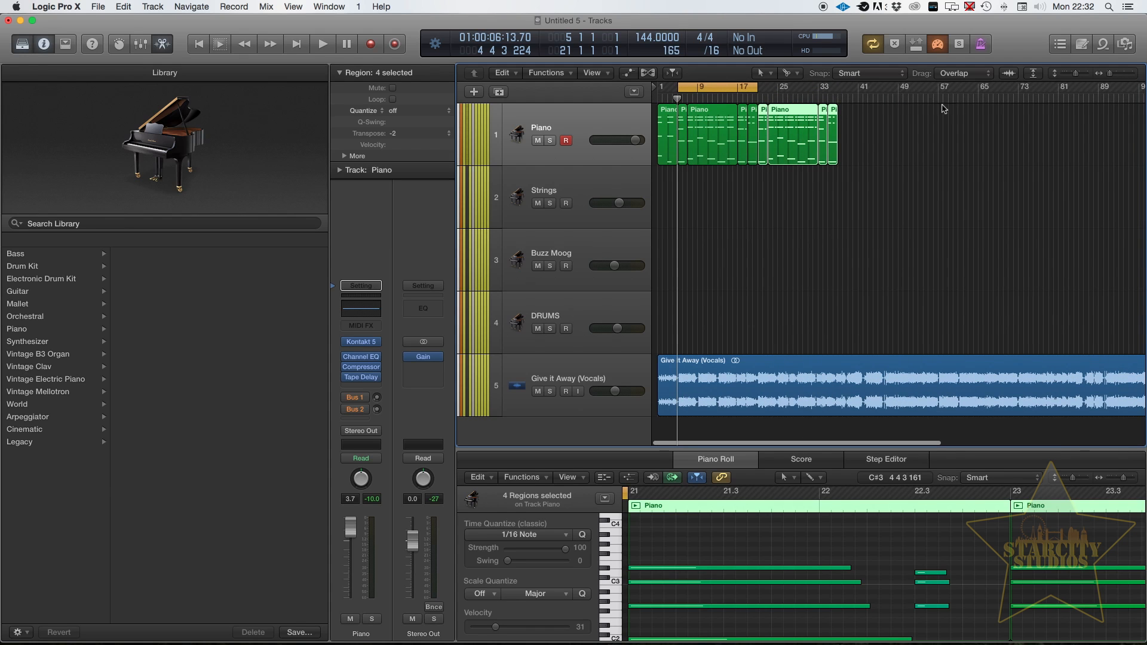
key(super+Right)
key(super+Right)
key(super+Right)
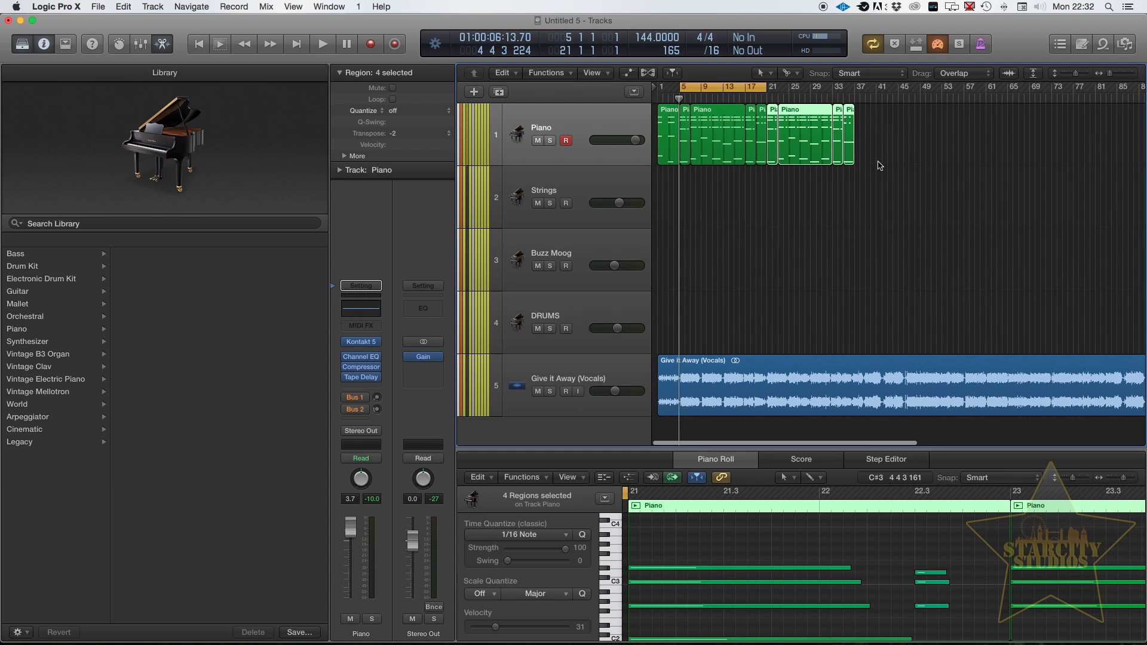
Delete the four copied Piano regions that start at bar 21
drag(913, 169, 685, 136)
key(super+Right)
key(super+Right)
key(super+Right)
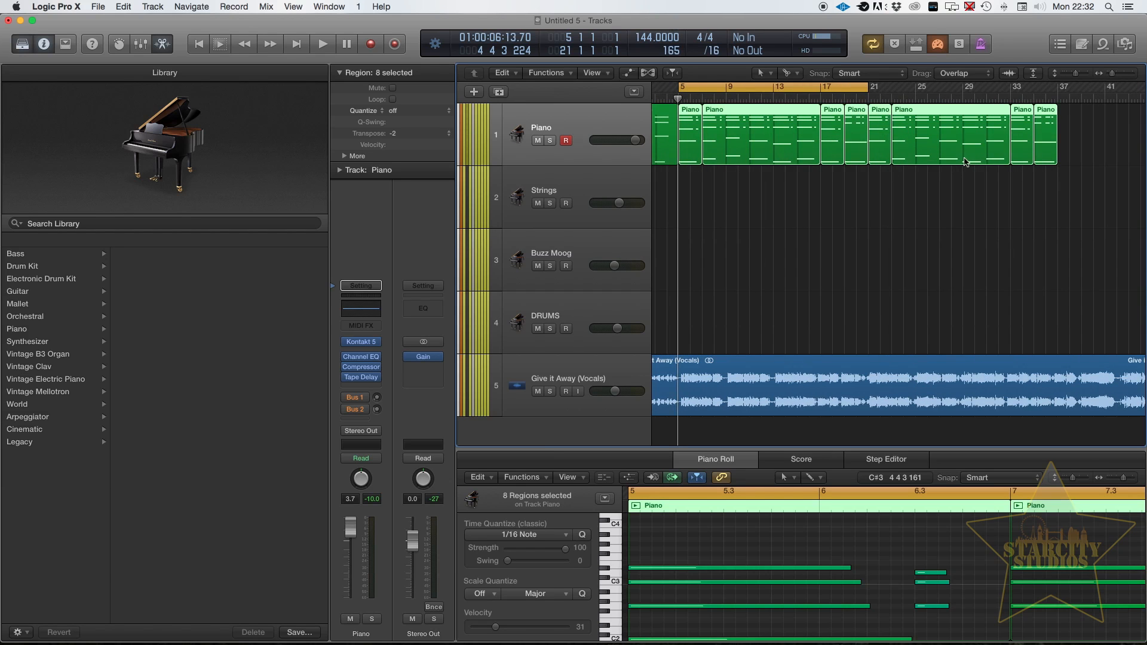
drag(1067, 197, 884, 107)
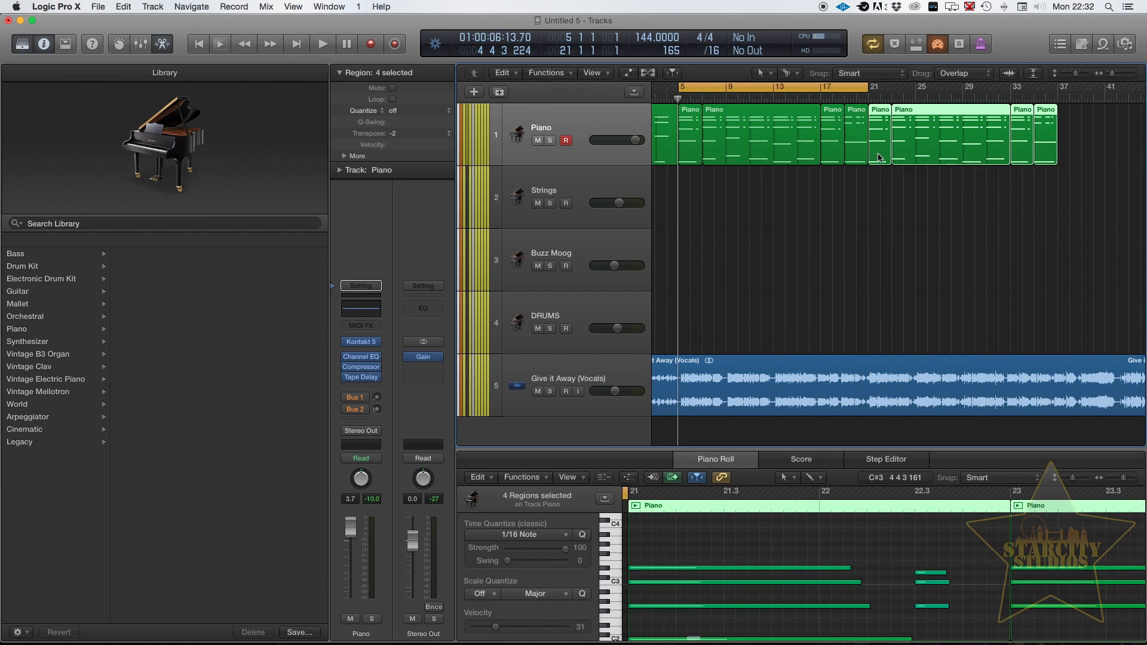
key(Delete)
Delete the Piano region between bars 1 and 5
scroll(688, 143, left, 2)
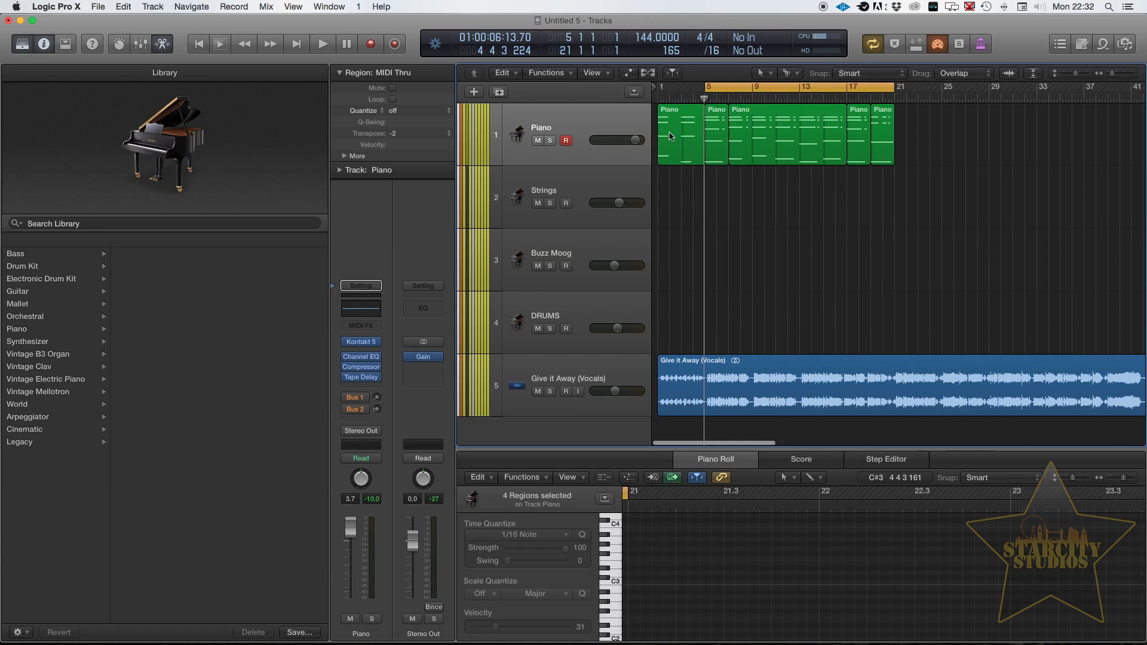
click(678, 136)
key(Delete)
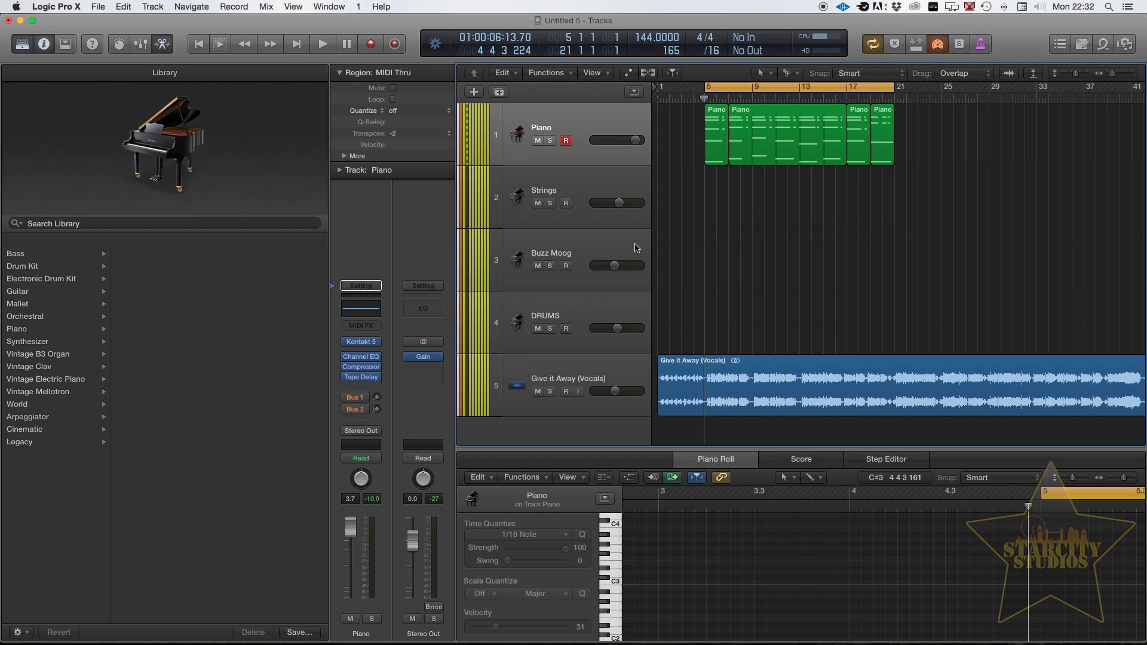
Select the Buzz Moog track and examine the chords and bass notes of the Piano region starting at bar 7
click(635, 248)
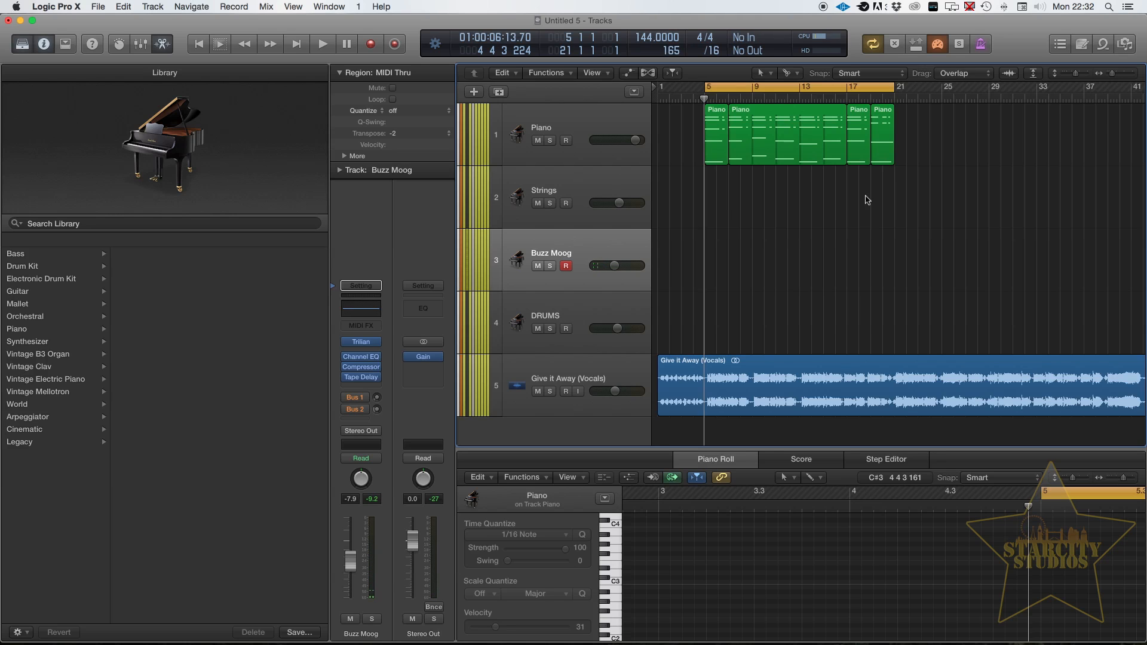
click(806, 146)
drag(853, 495, 867, 566)
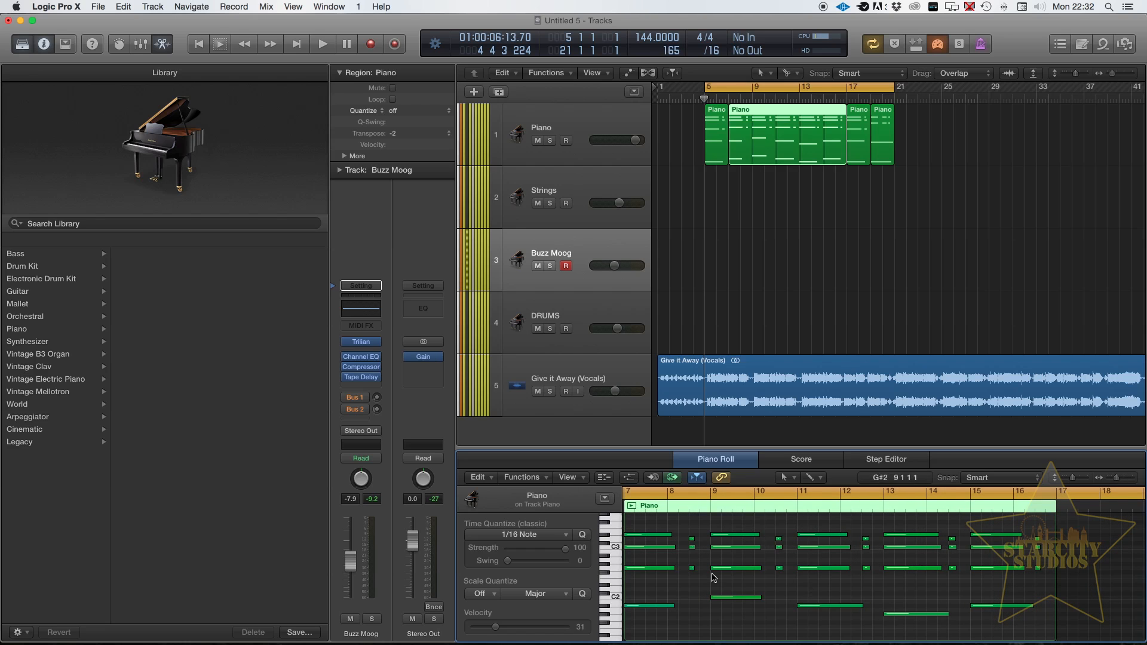
drag(661, 628, 659, 526)
drag(746, 615, 741, 523)
drag(820, 634, 816, 521)
drag(897, 630, 898, 536)
drag(987, 626, 979, 515)
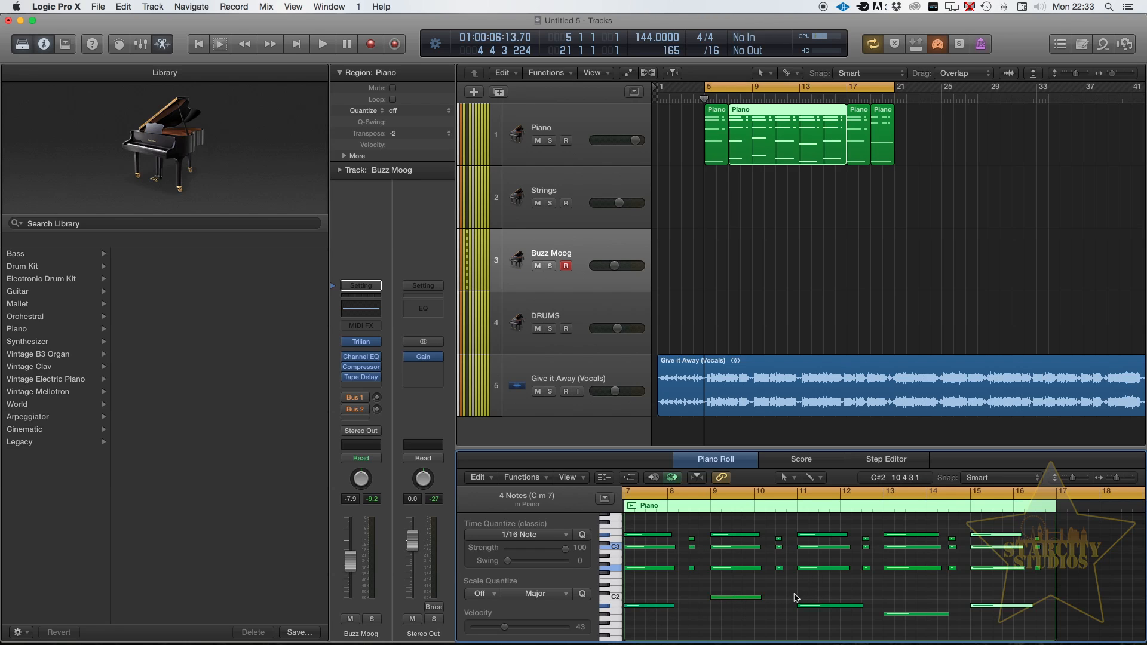
scroll(726, 589, down, 5)
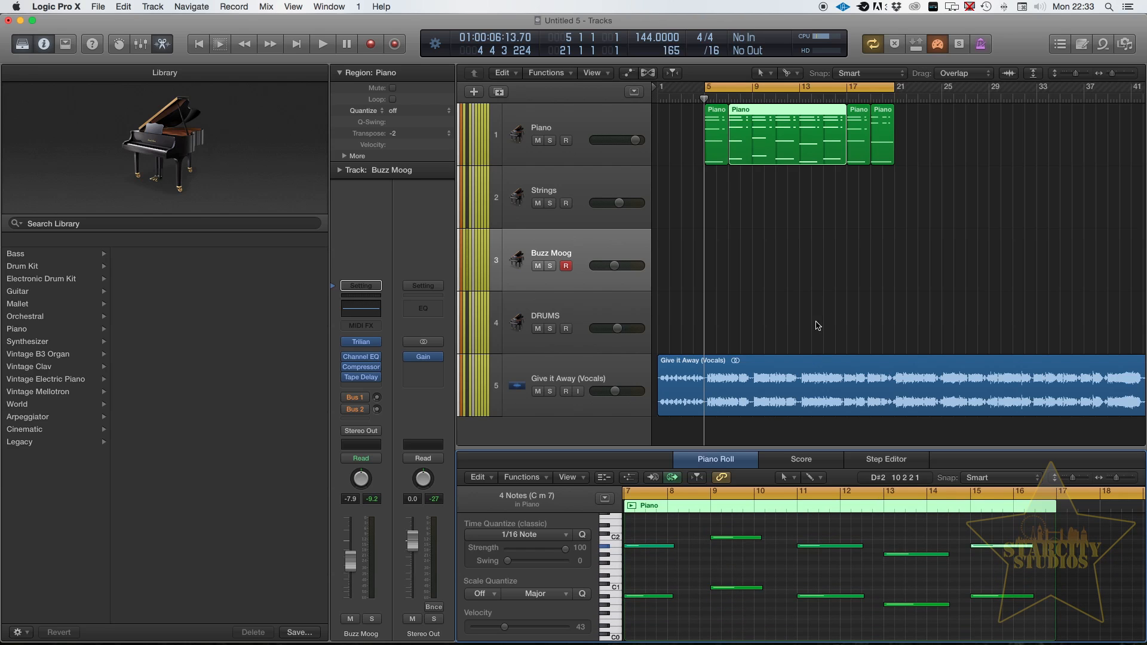
Play the cycled section while trying out the Buzz Moog sound, lower its volume to -13.8 dB, and stop playback
key(space)
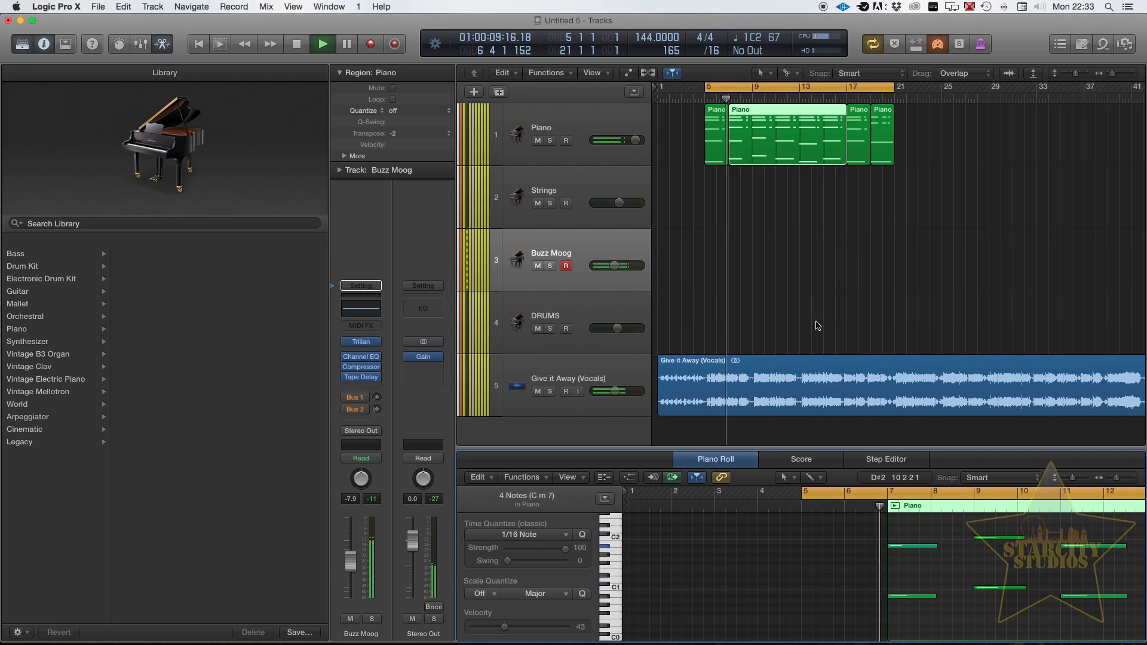
scroll(816, 326, left, 1)
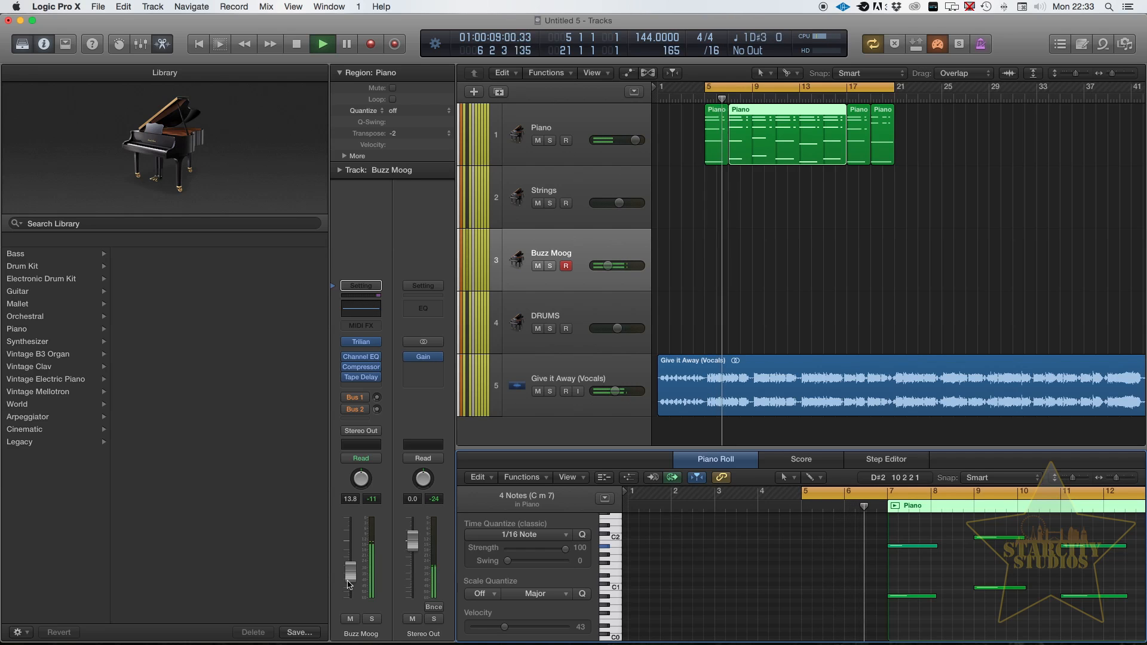
key(space)
key(f)
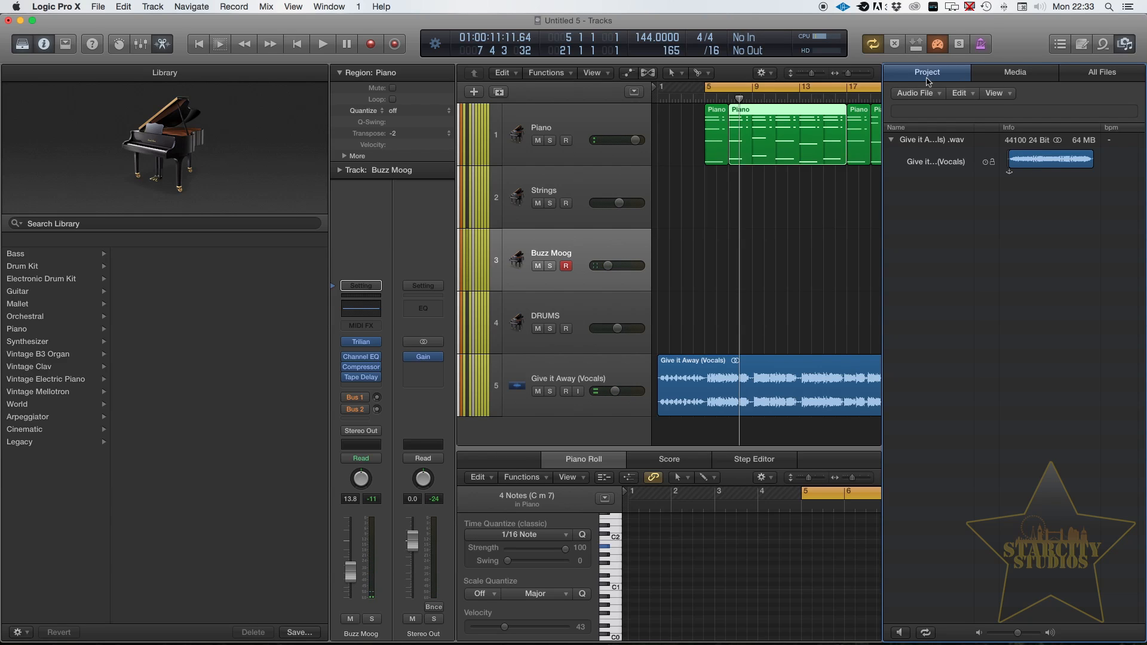
click(1124, 45)
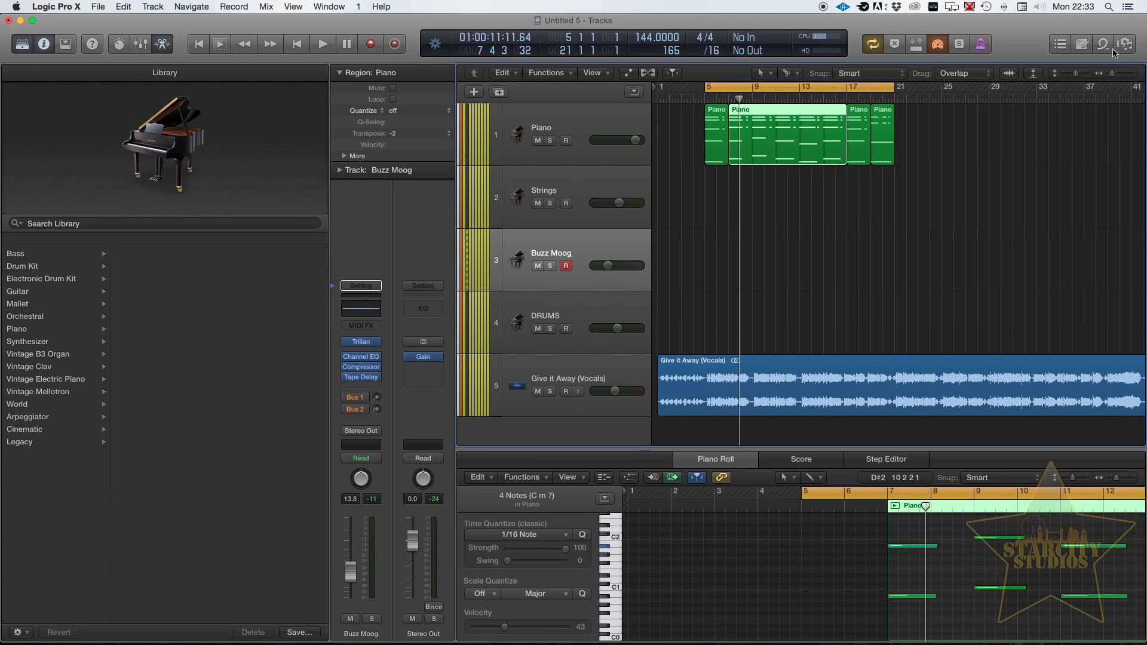
Record a bass part on the Buzz Moog track across the cycle from bar 5 to bar 21
click(650, 237)
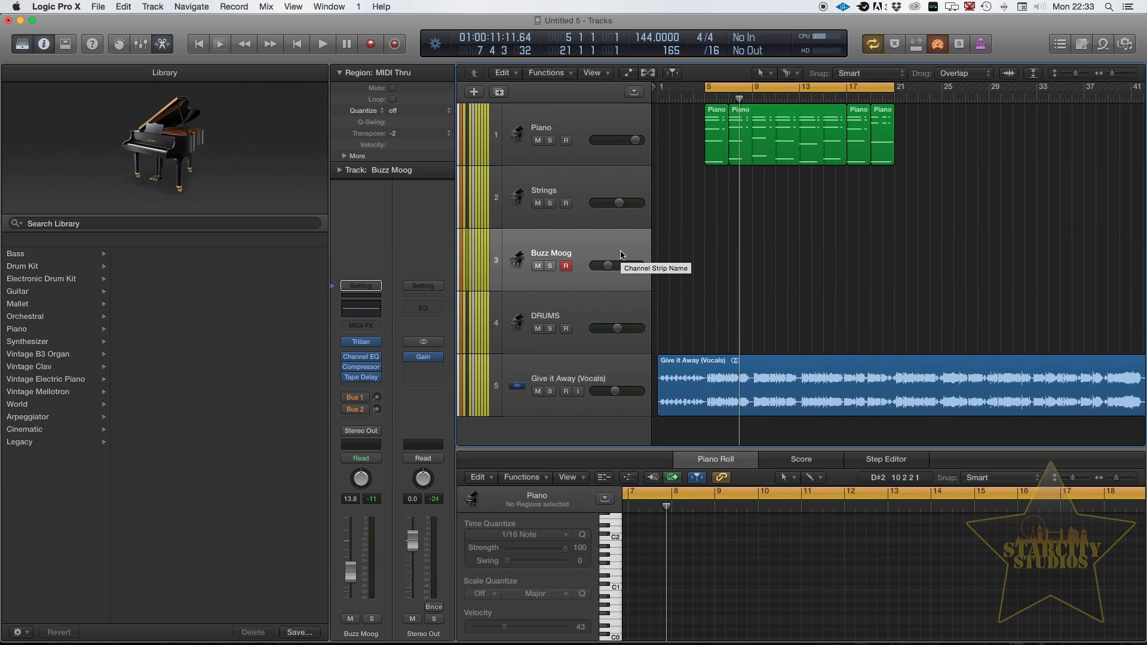
key(r)
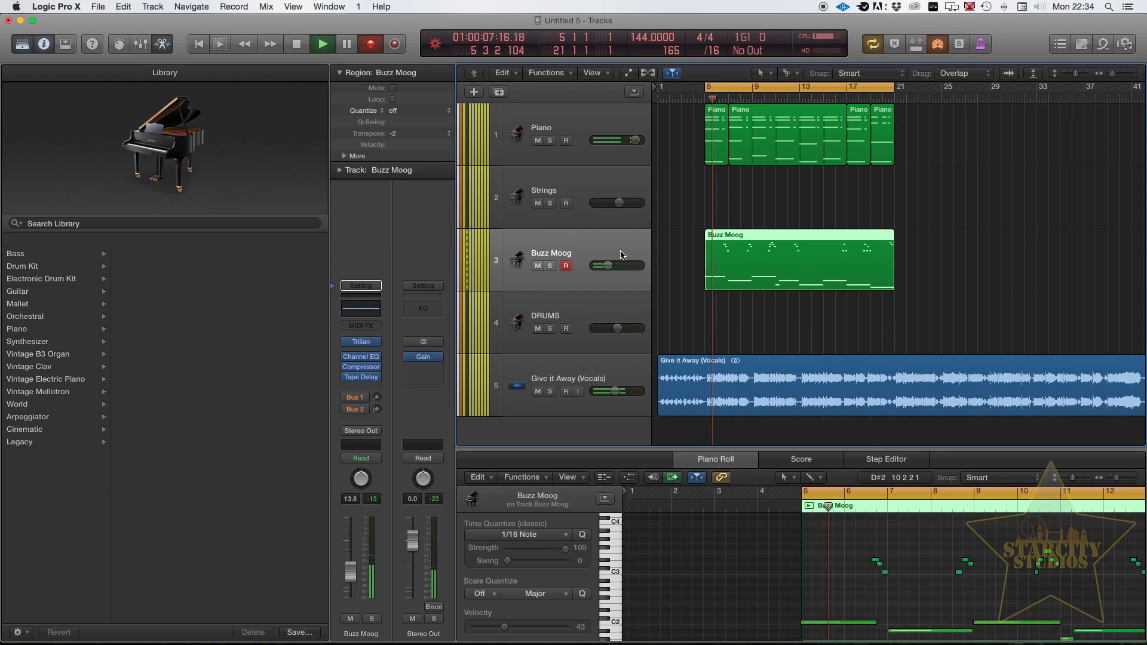
key(space)
Remove the short bass note at bar 11, extend the following note back to bar 11, and select all notes in the Buzz Moog region
scroll(899, 574, down, 3)
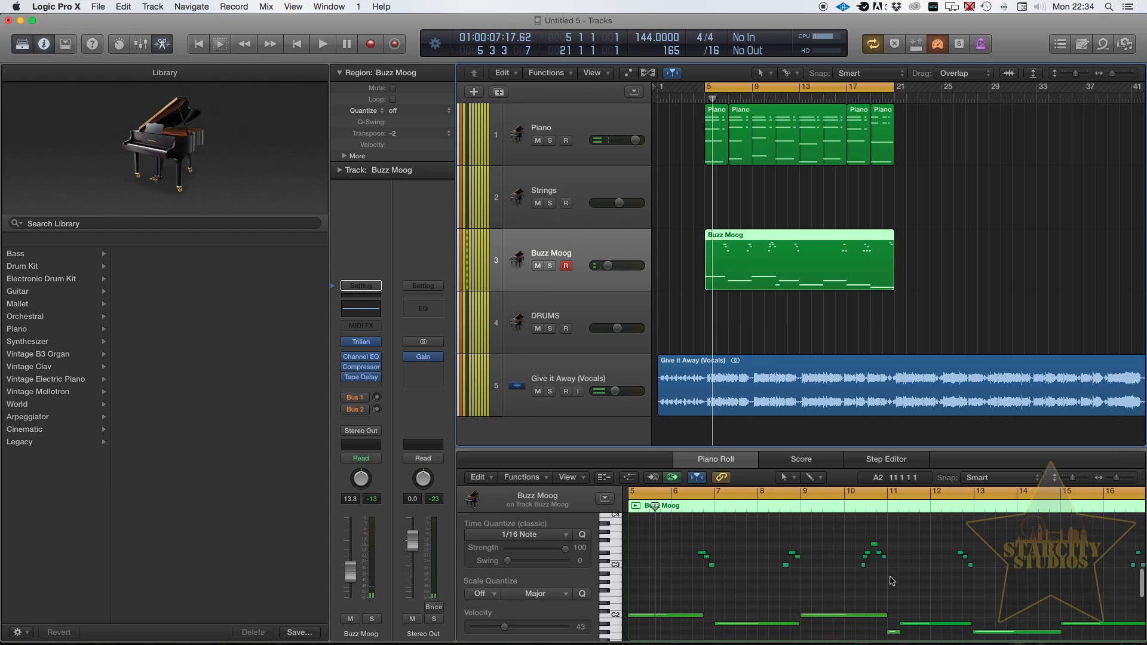
scroll(902, 592, right, 2)
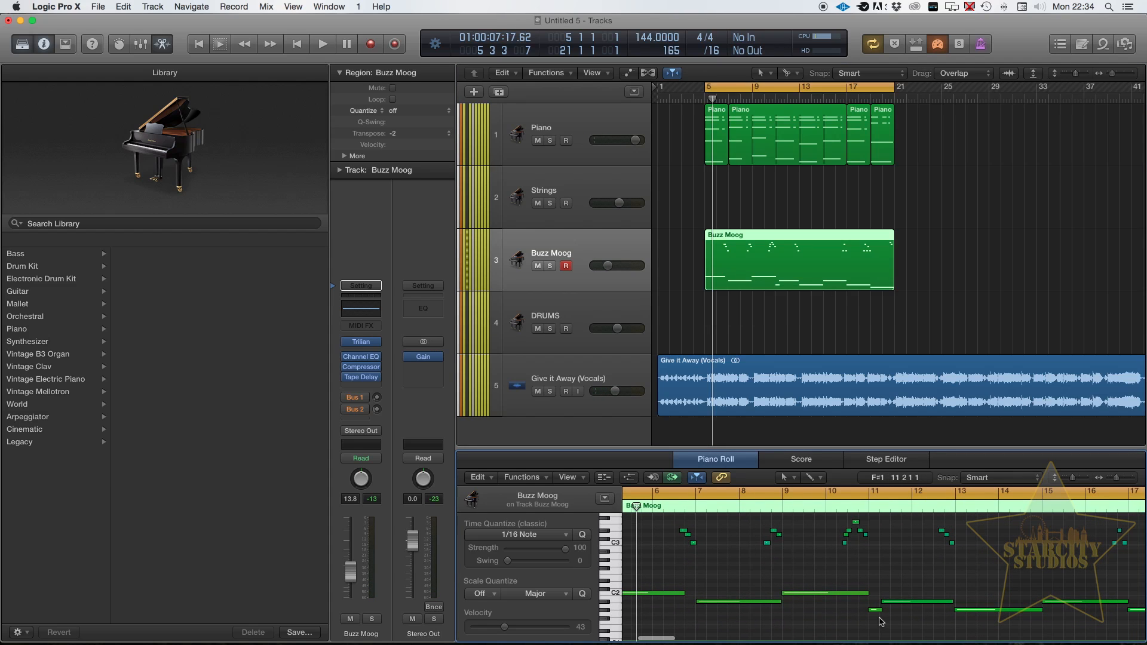
click(877, 610)
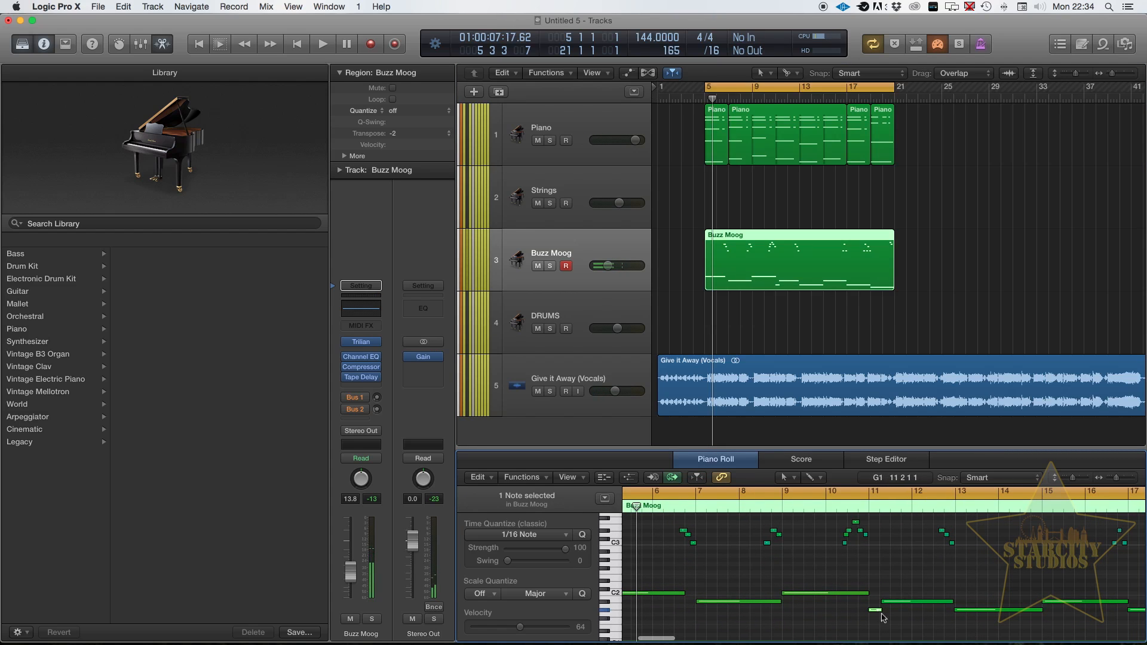
drag(883, 605, 870, 604)
key(super+a)
scroll(676, 552, left, 5)
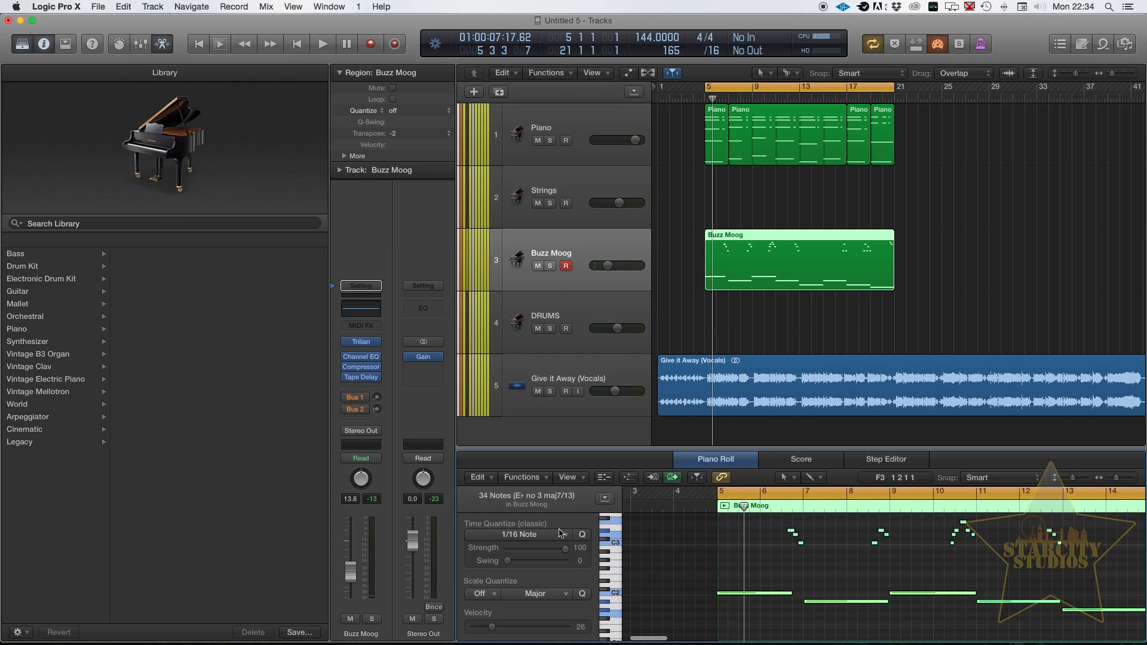
Play the cycled section to check the bass part and lower the Buzz Moog track's volume to -16.4 dB
key(space)
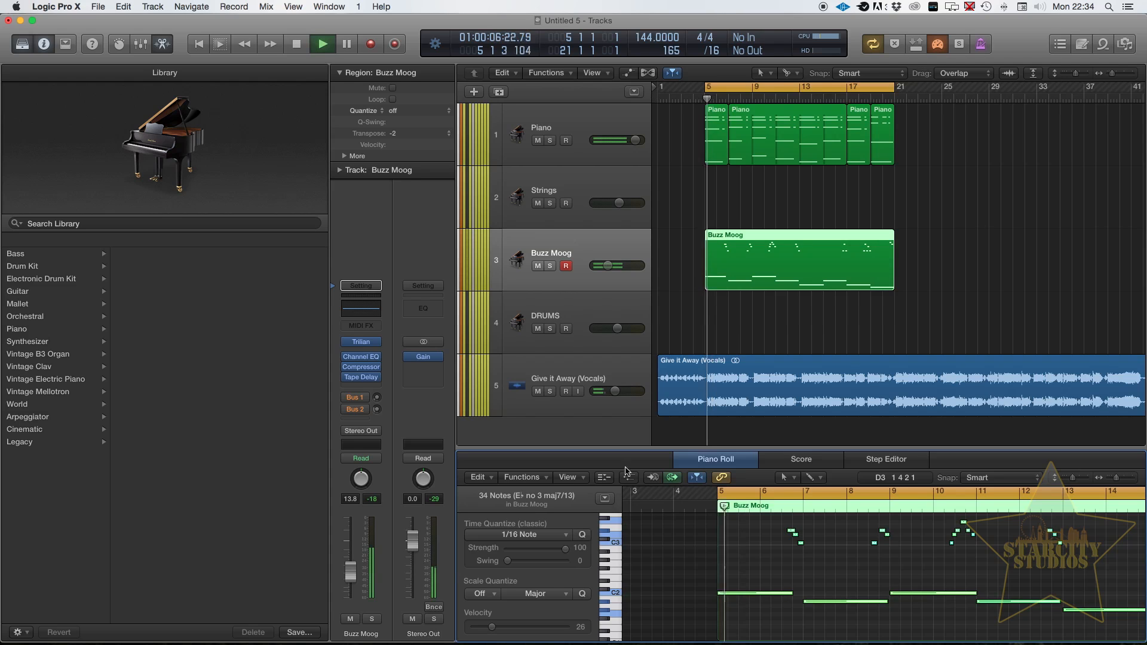
mouse_move(613, 267)
drag(608, 266, 605, 266)
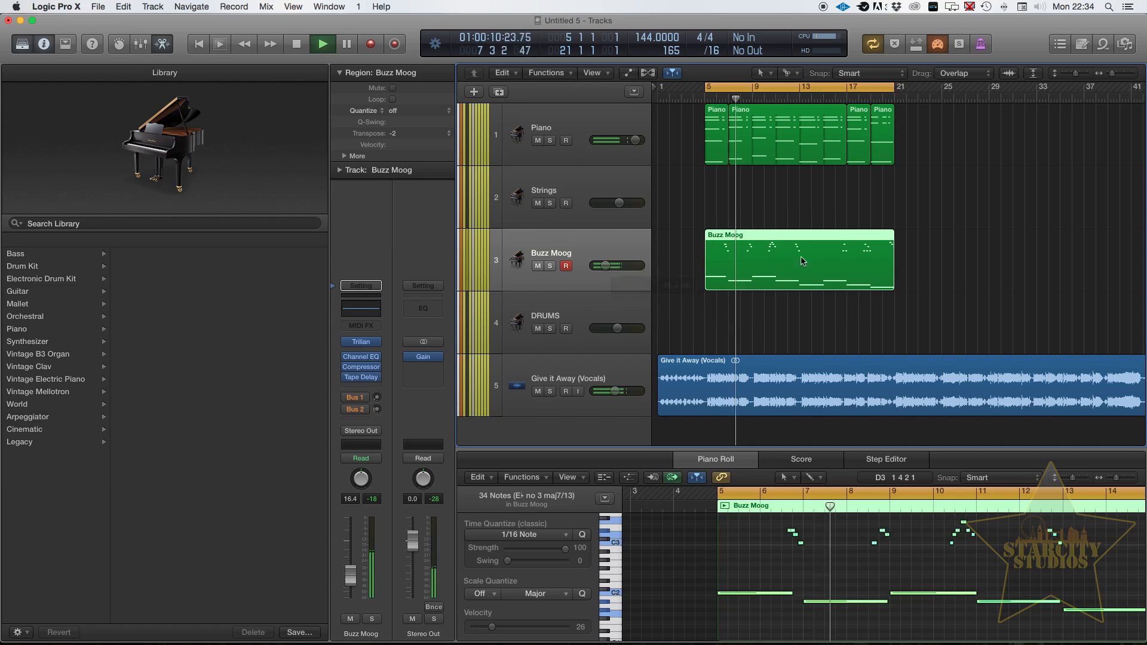
key(super+Up)
key(super+Right)
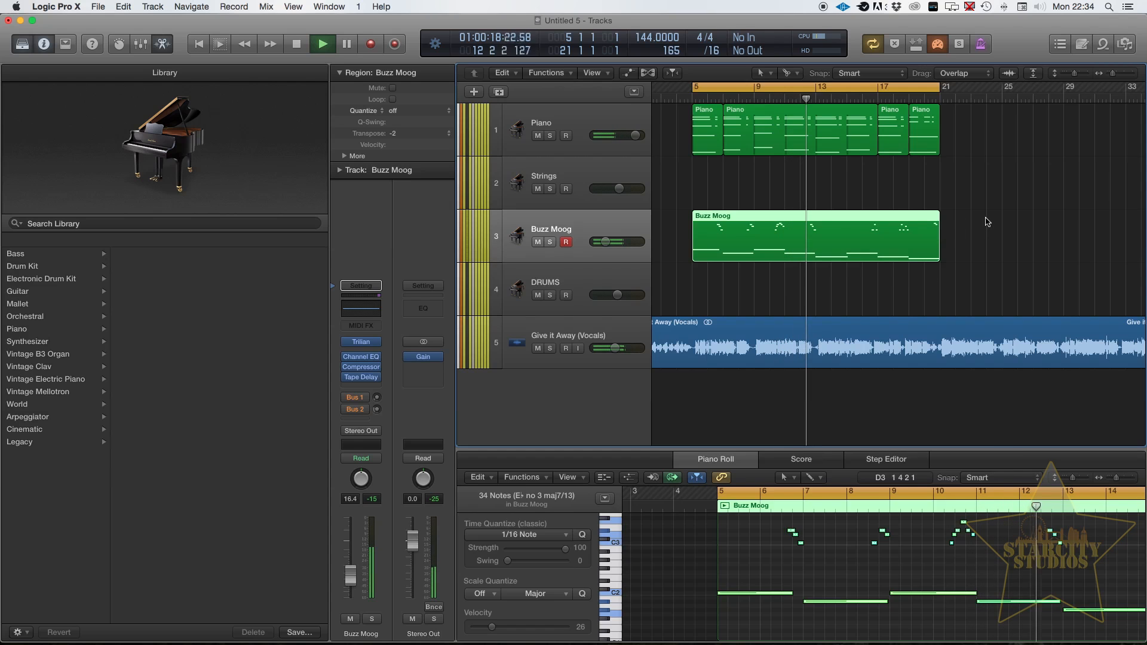
scroll(987, 219, down, 3)
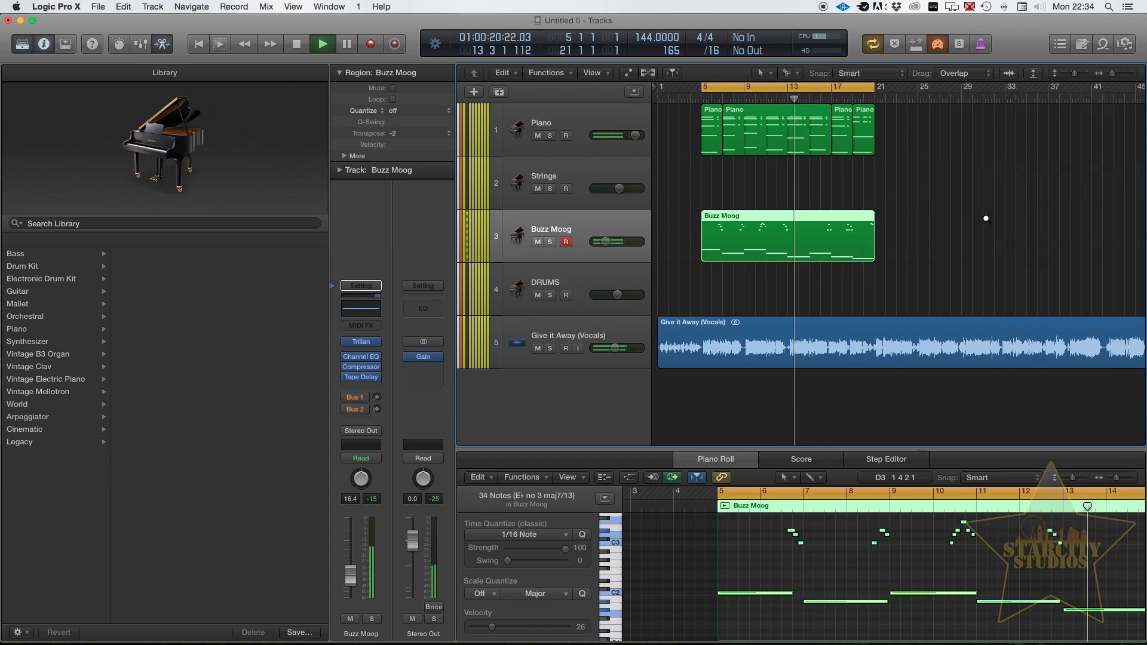
scroll(987, 220, down, 1)
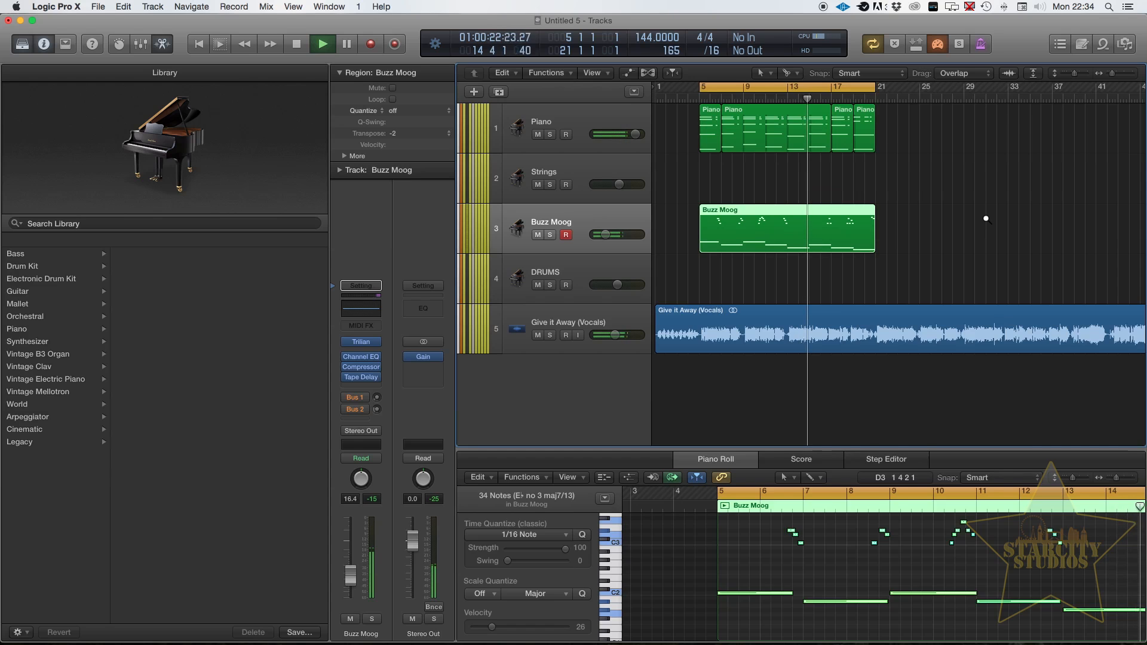
scroll(987, 219, up, 1)
scroll(987, 219, up, 3)
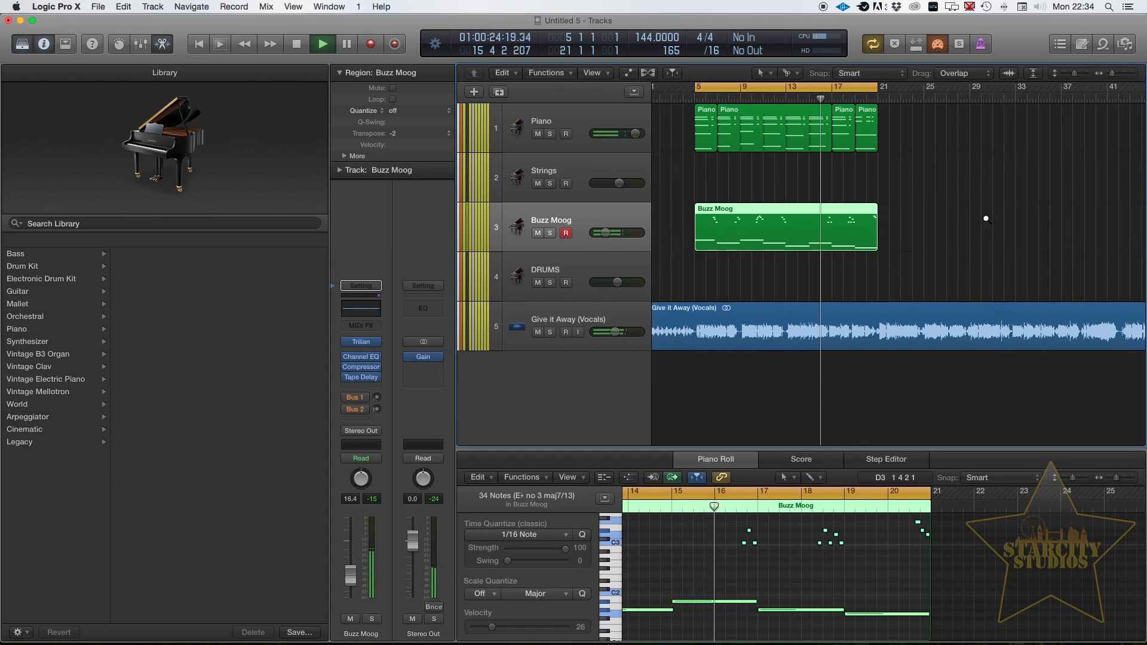
scroll(987, 219, down, 2)
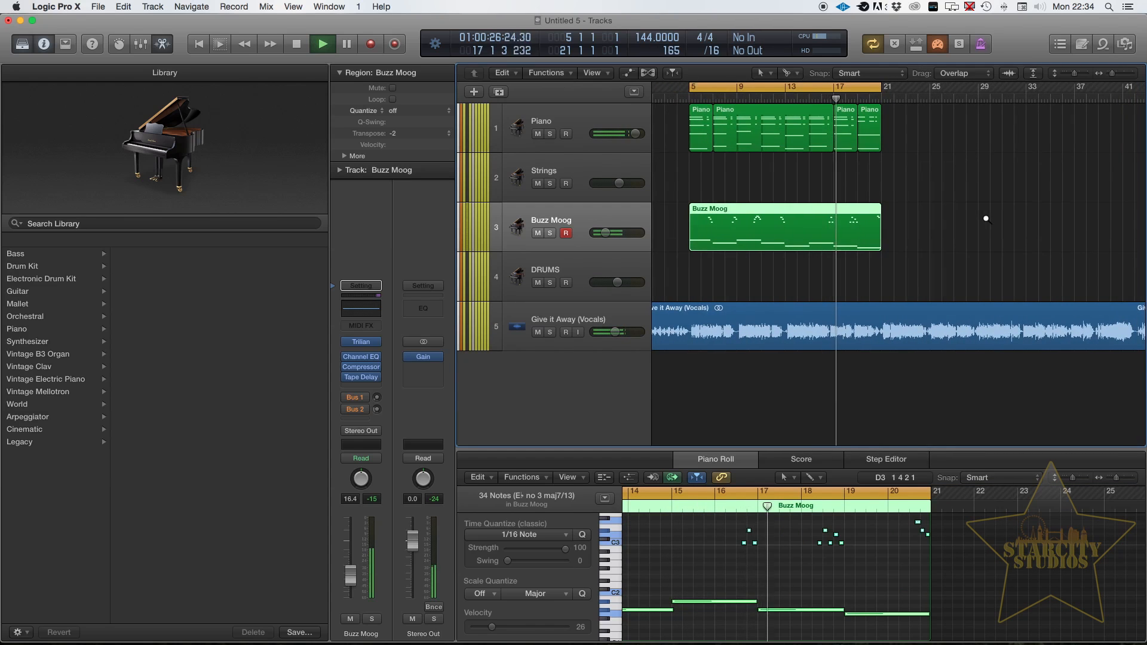
key(space)
Raise the Buzz Moog bass note at bar 17 to C2 and select the region's eight long low notes
click(807, 612)
drag(807, 612, 811, 598)
key(super+Left)
key(super+Left)
key(super+Left)
key(super+Left)
key(super+Left)
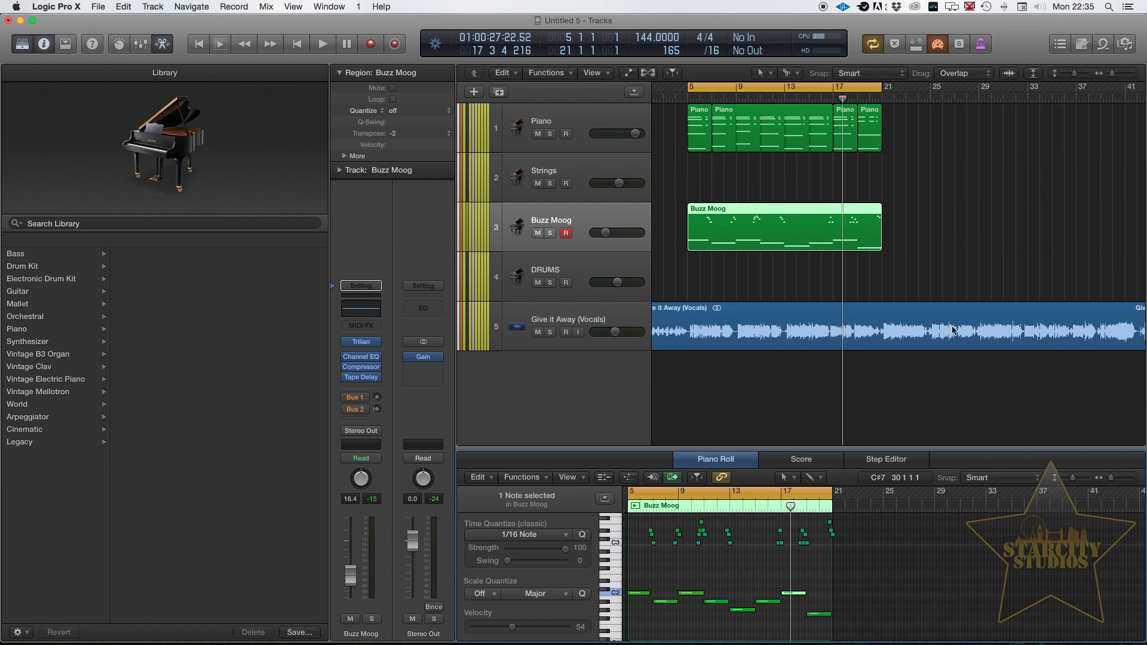
click(827, 91)
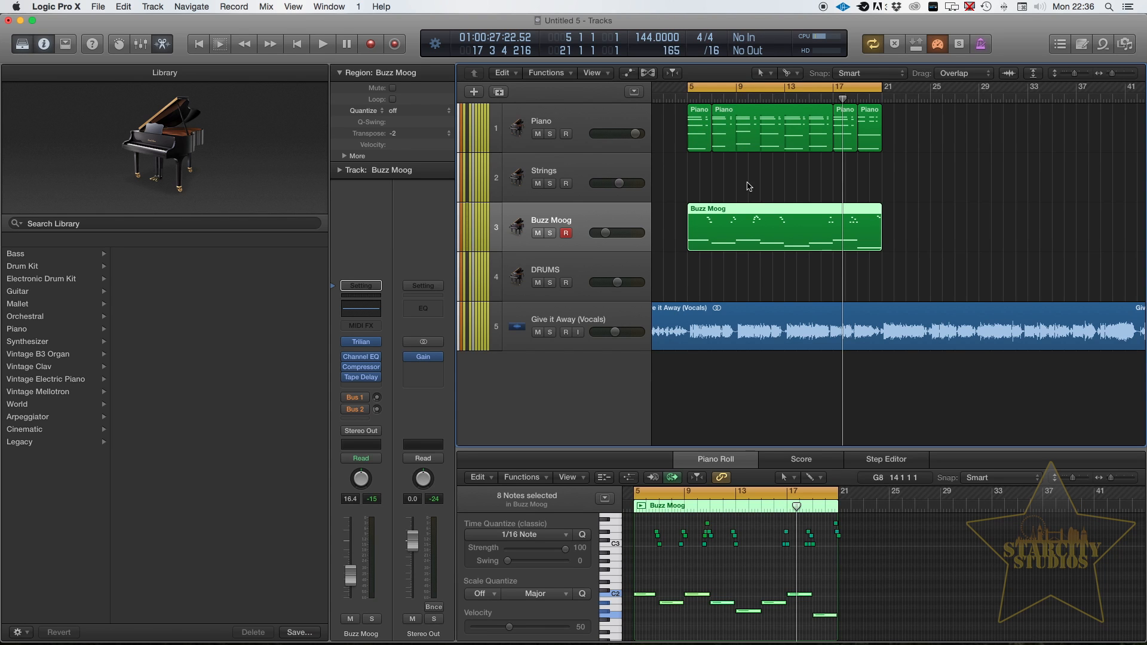
Look at the DRUMS track and arm the Strings track for recording
click(578, 172)
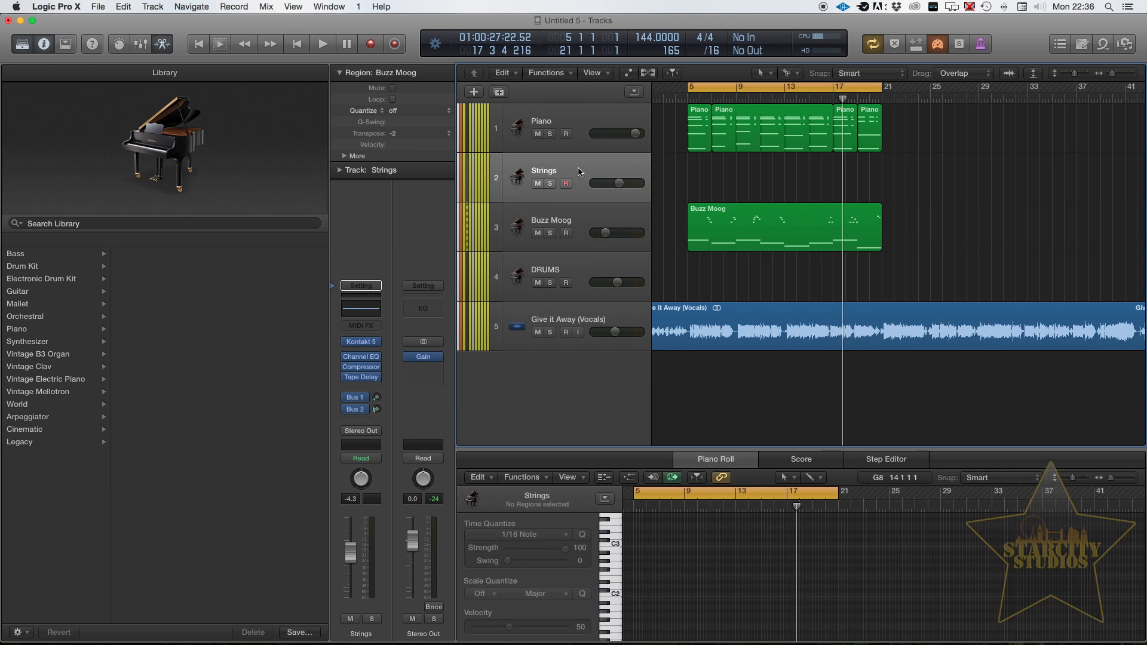
click(587, 262)
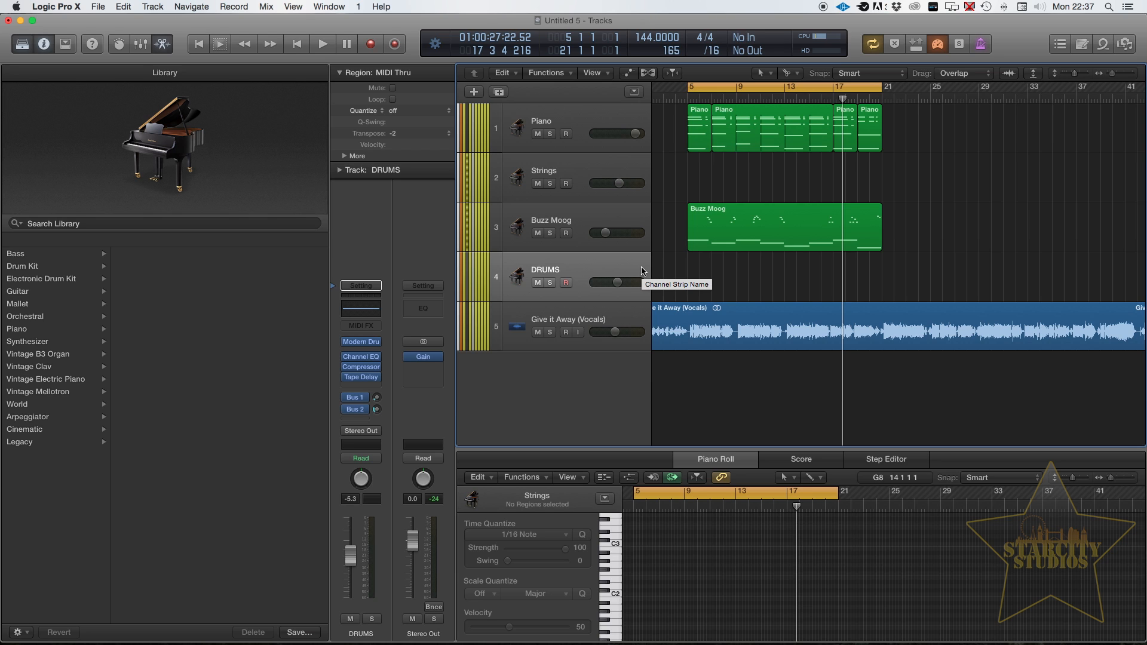
click(608, 175)
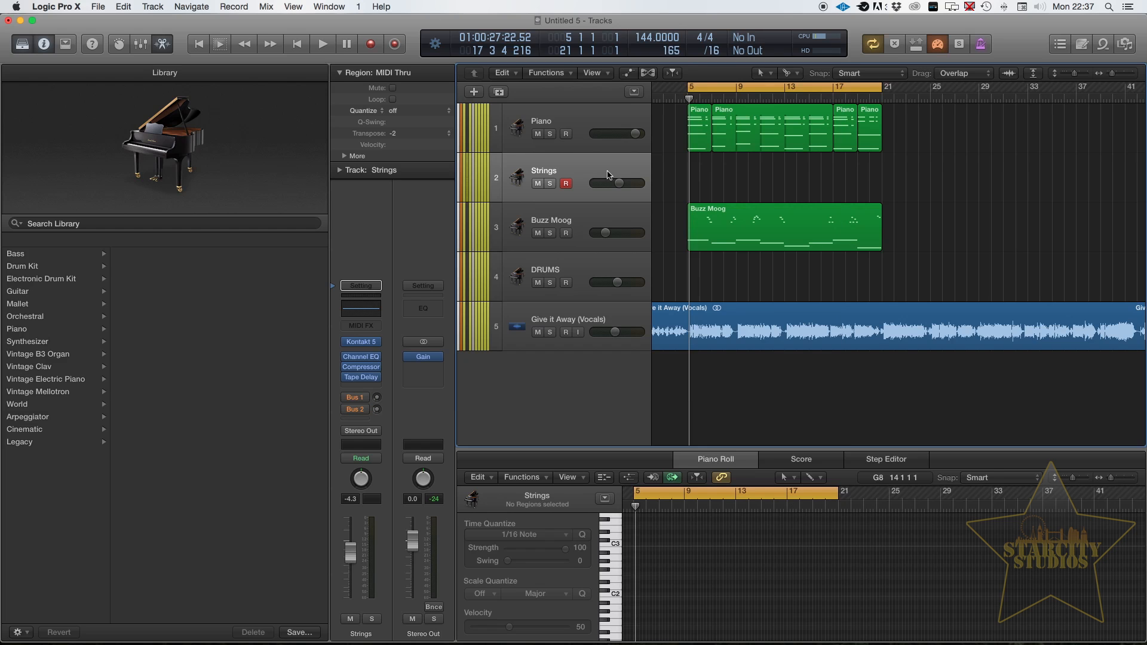
Rehearse the strings over the cycled section, mute the Buzz Moog track and record a Strings part over bars 5 to 21
key(space)
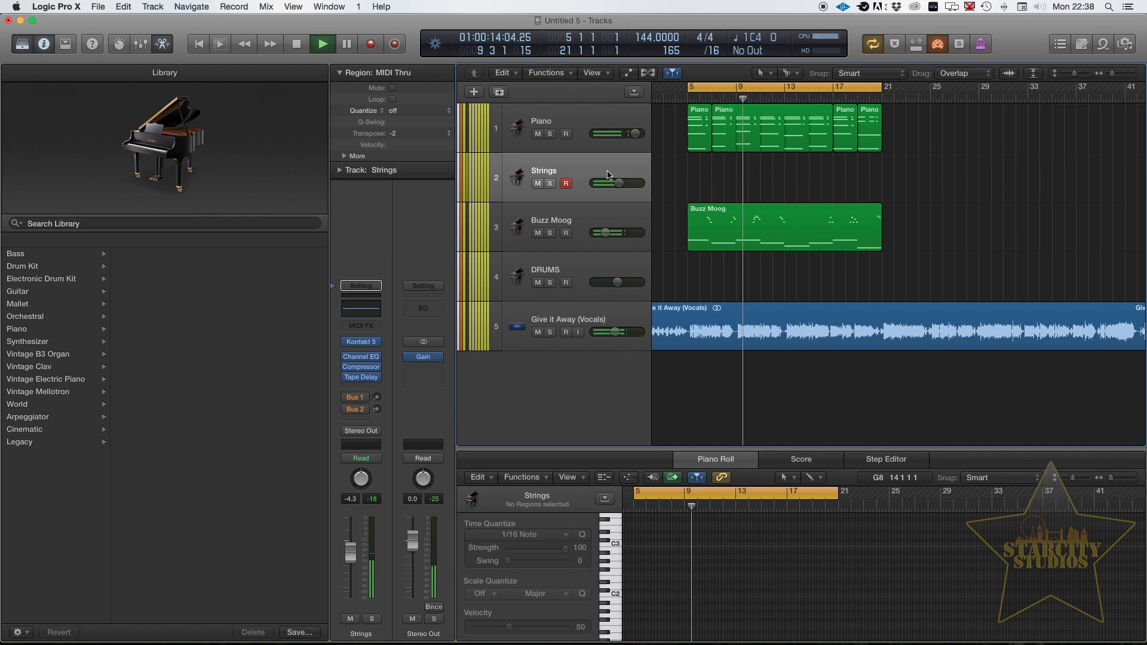
key(space)
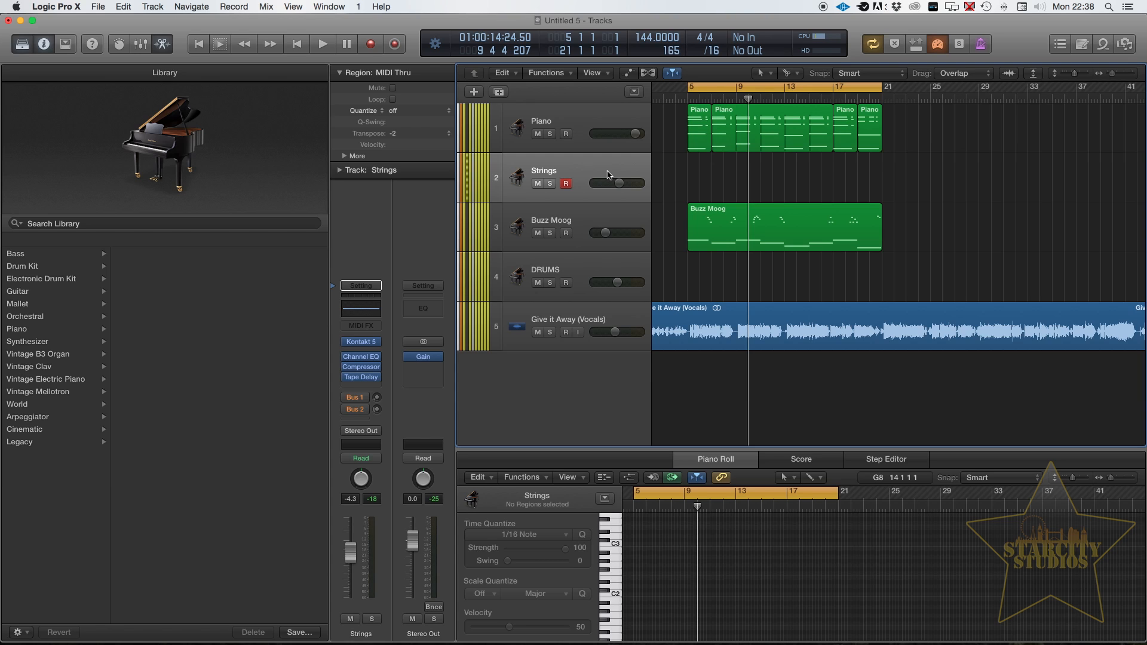
click(539, 234)
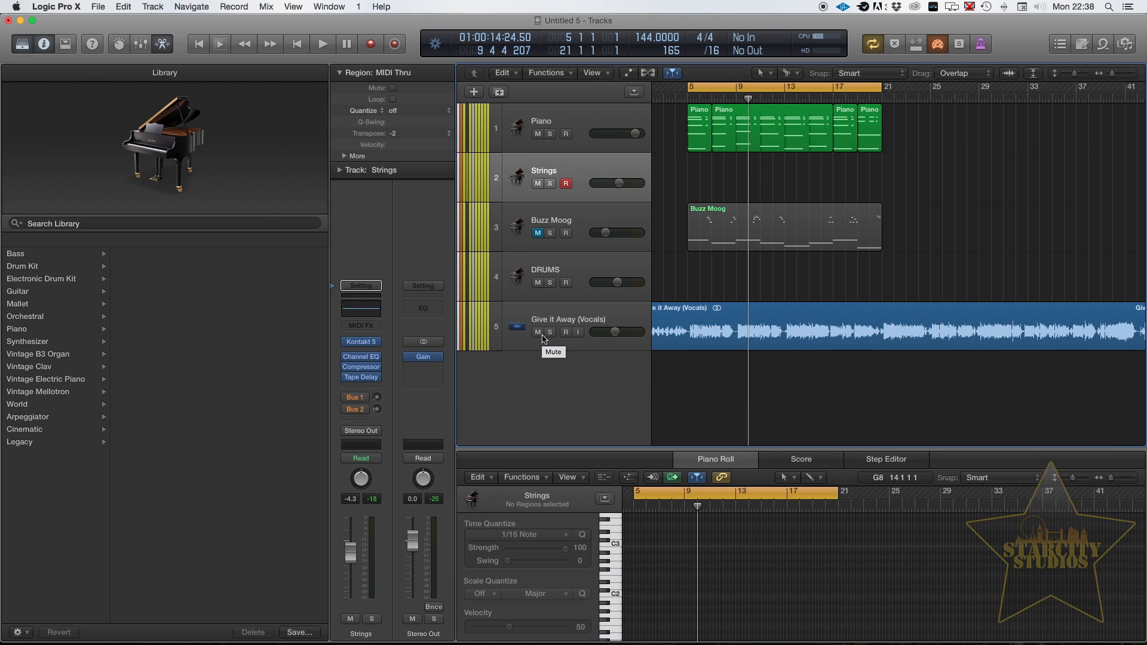
click(984, 45)
key(r)
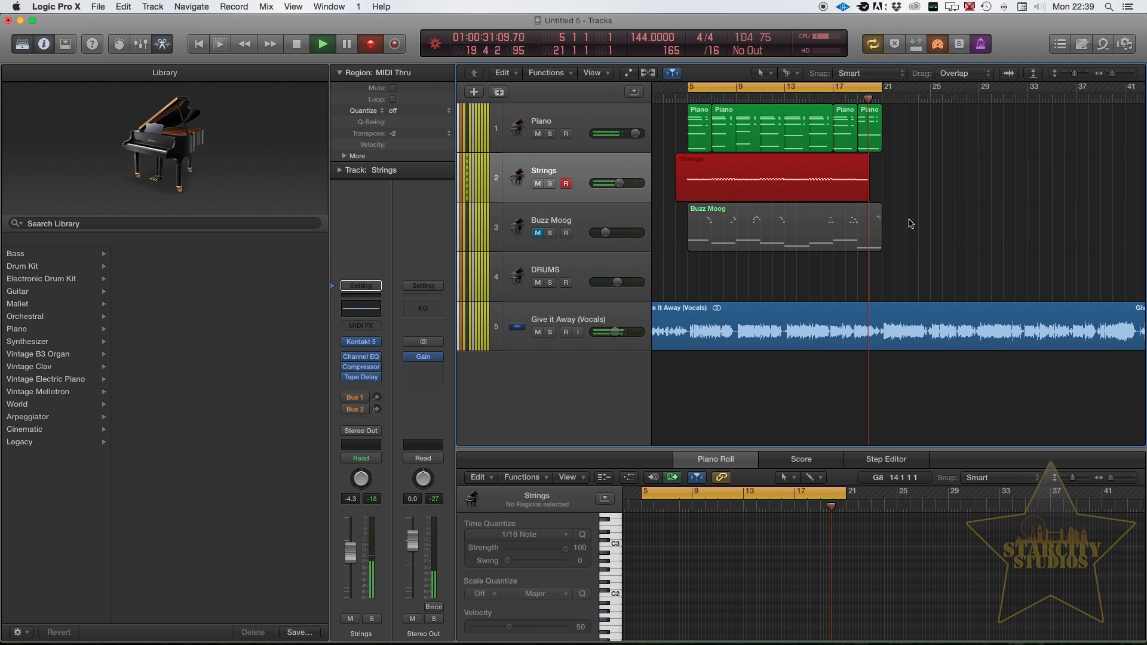
key(space)
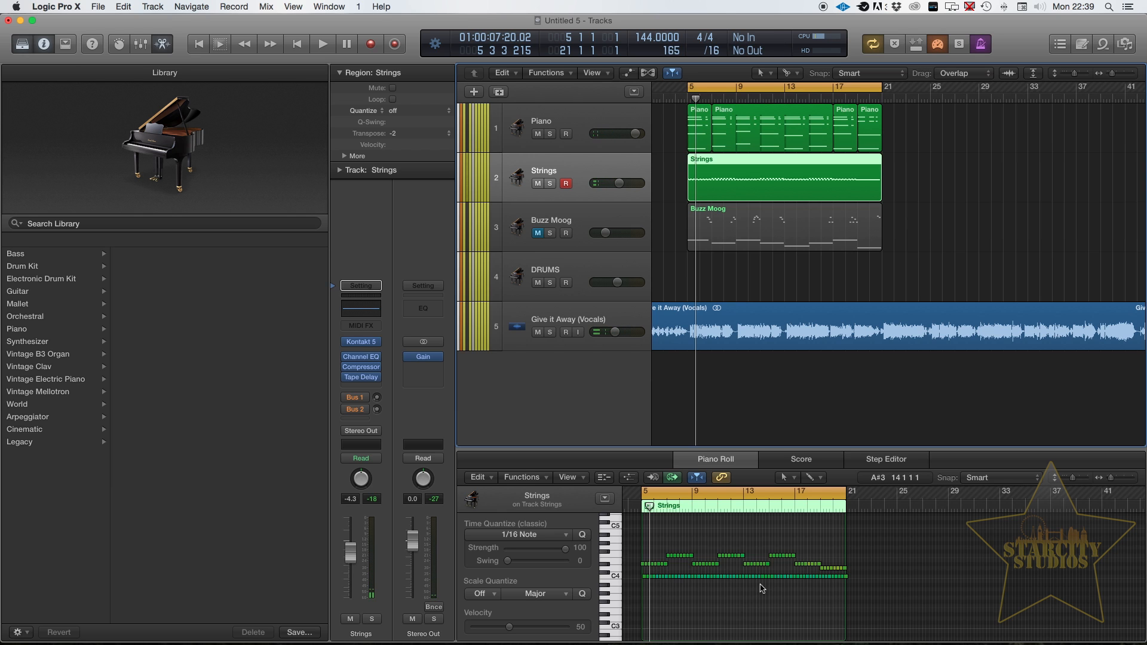
Quantize all notes in the Strings region to 1/16 notes and set their velocity to 70
key(z)
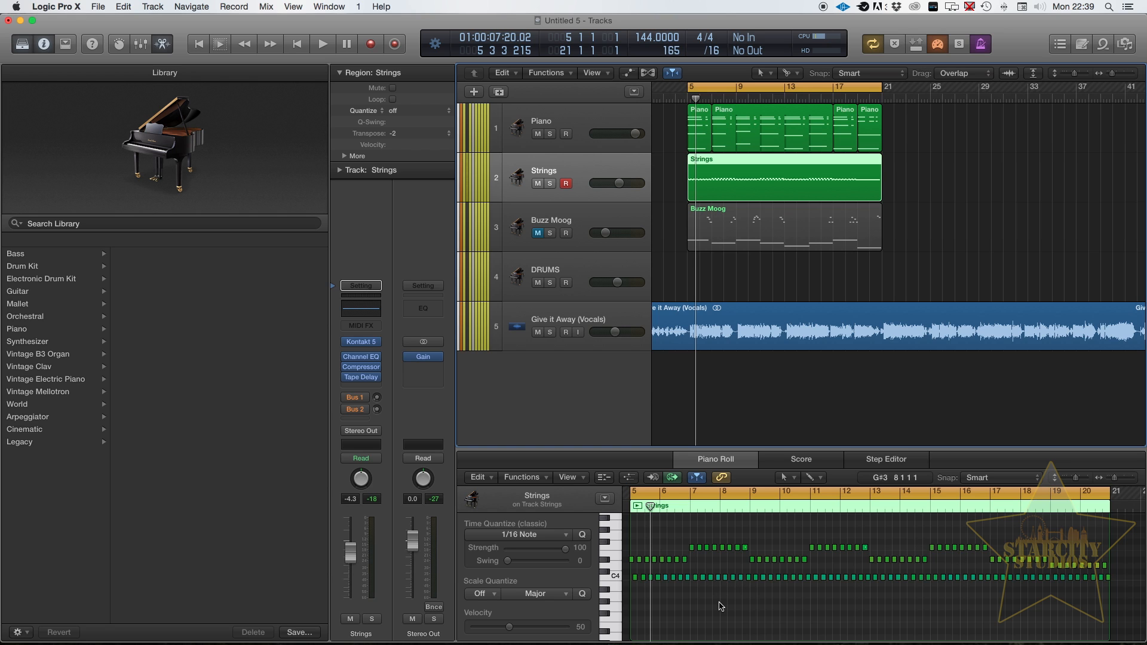
key(super+a)
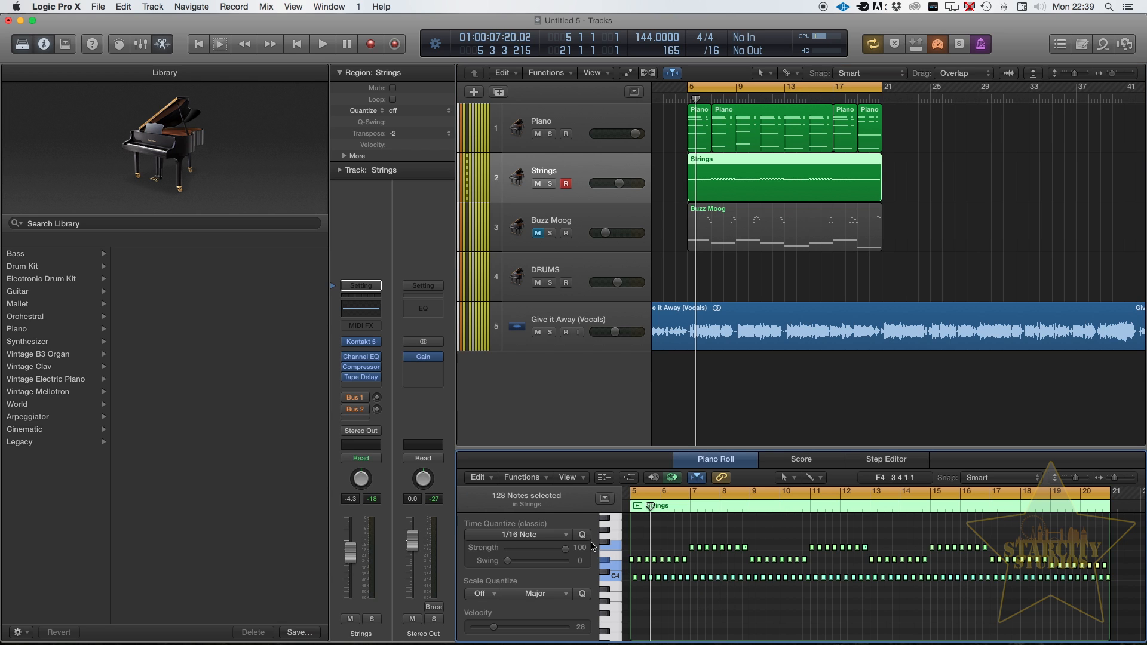
click(583, 535)
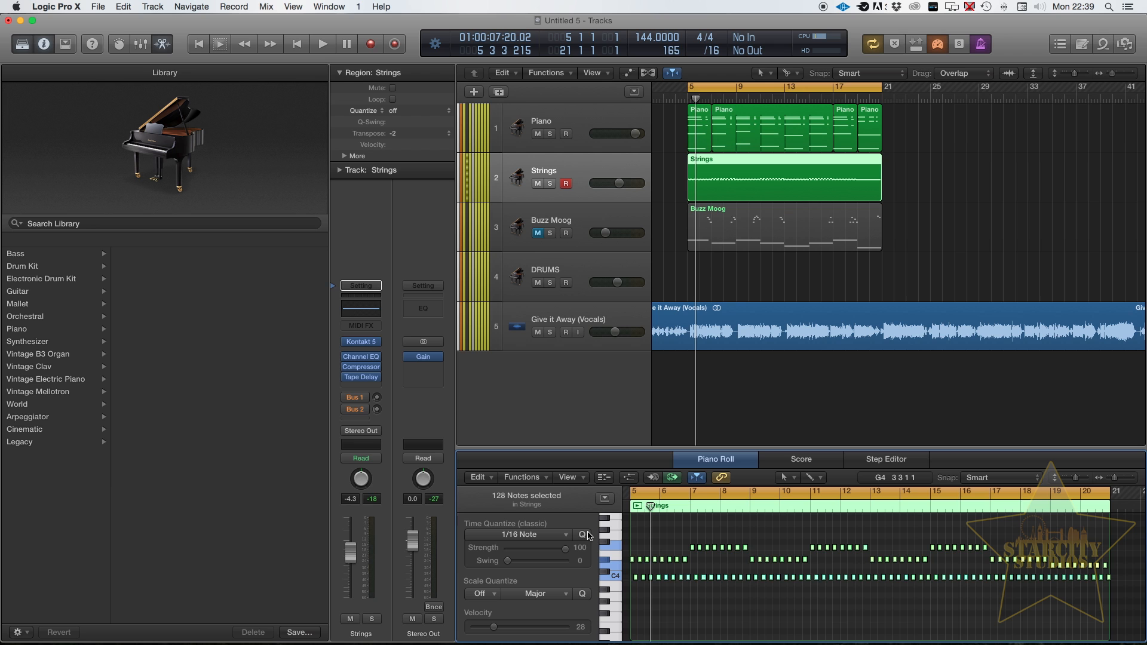
scroll(738, 431, right, 3)
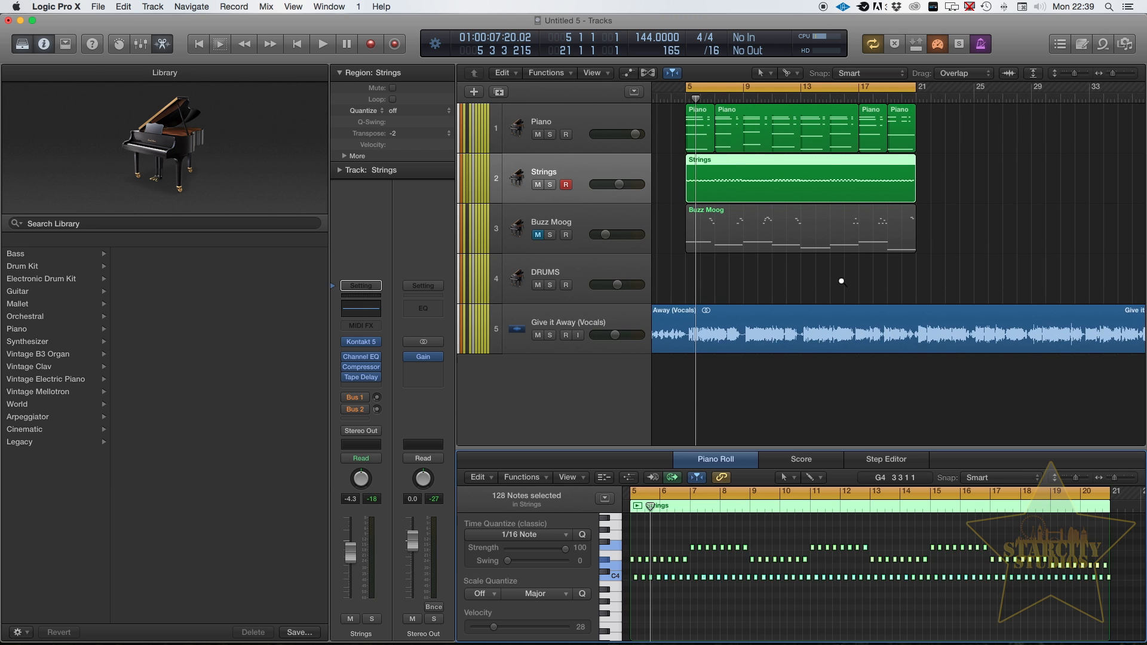
scroll(842, 282, up, 3)
scroll(842, 283, up, 4)
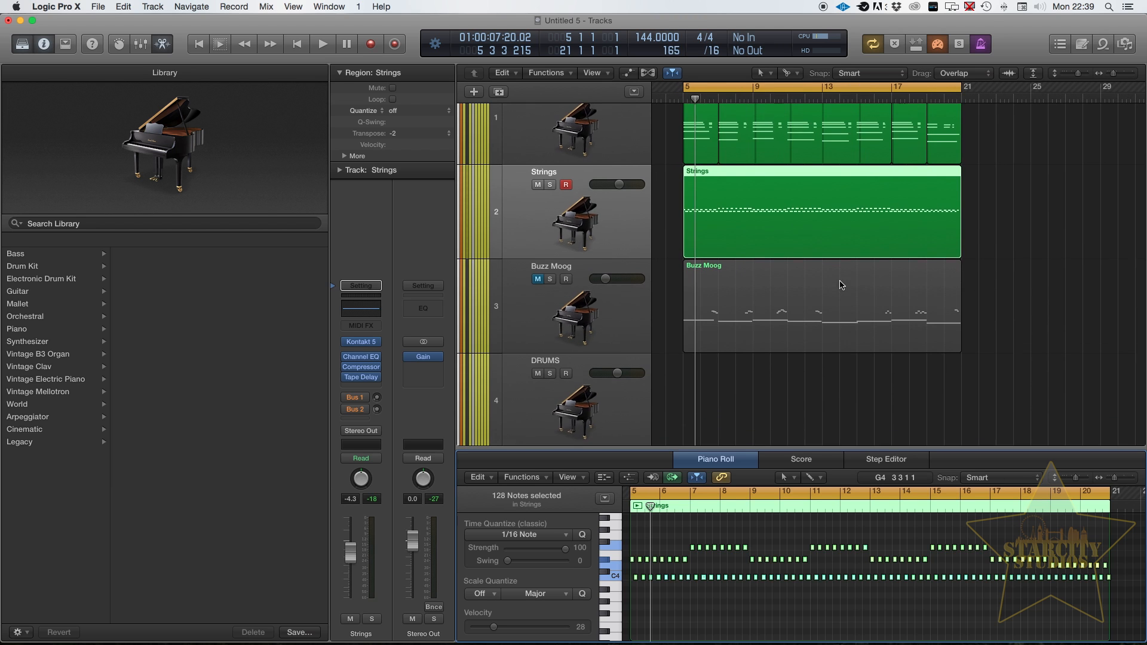
scroll(841, 285, up, 3)
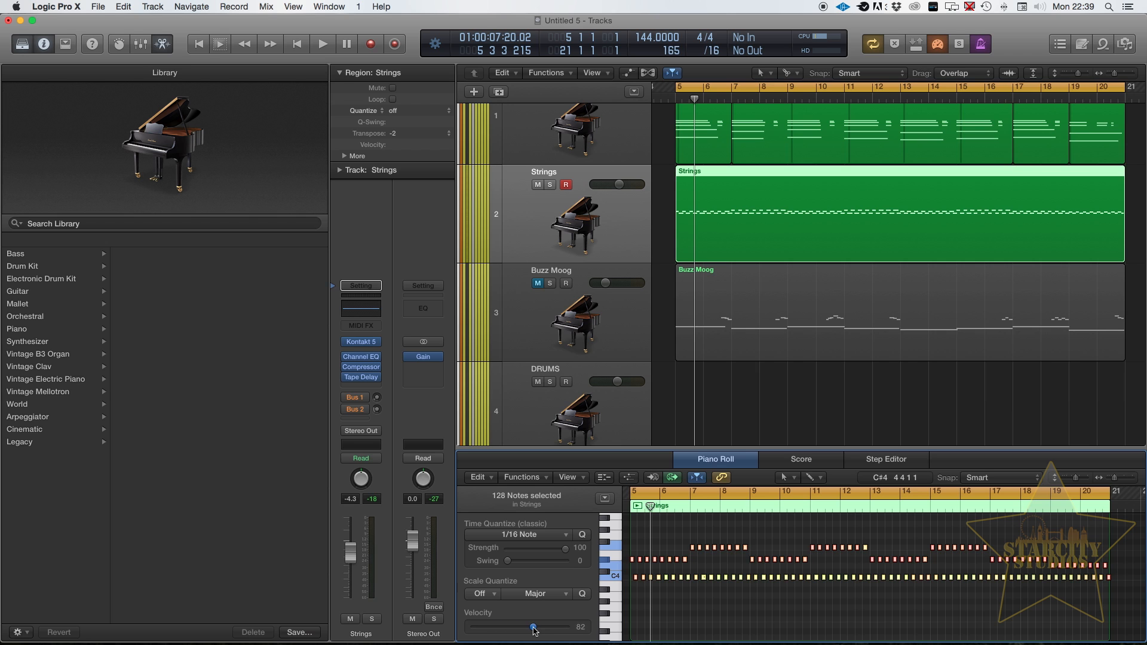
scroll(735, 317, down, 5)
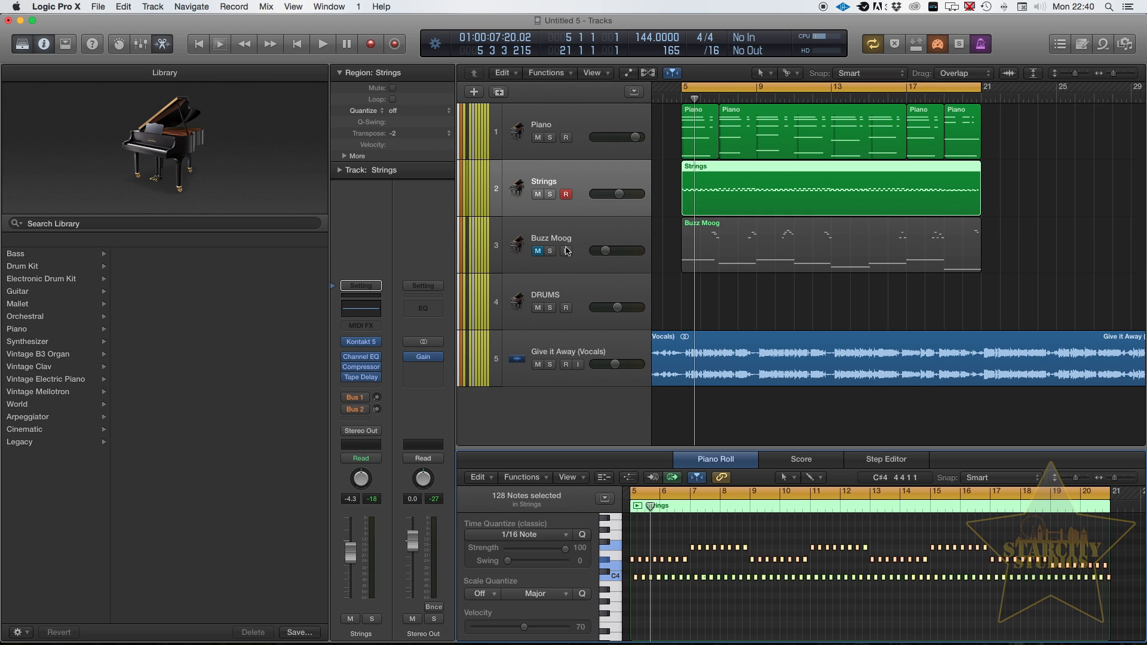
Unmute the Buzz Moog track and set the Strings track's volume to -4.9 dB during playback
click(536, 253)
key(space)
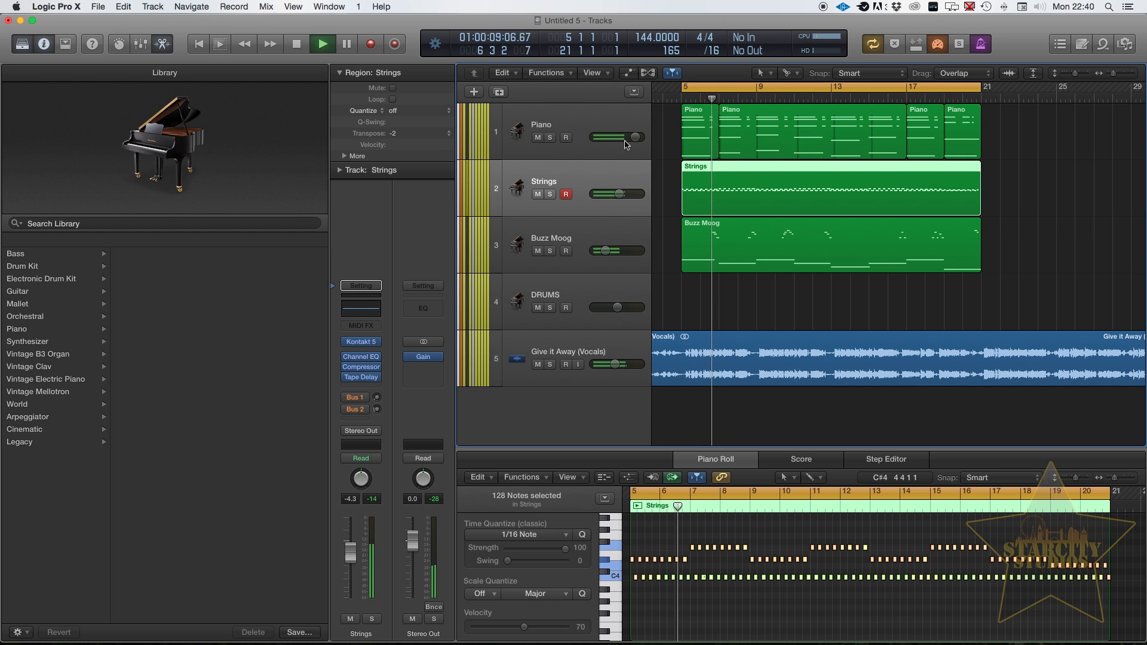
click(618, 195)
drag(619, 194, 618, 194)
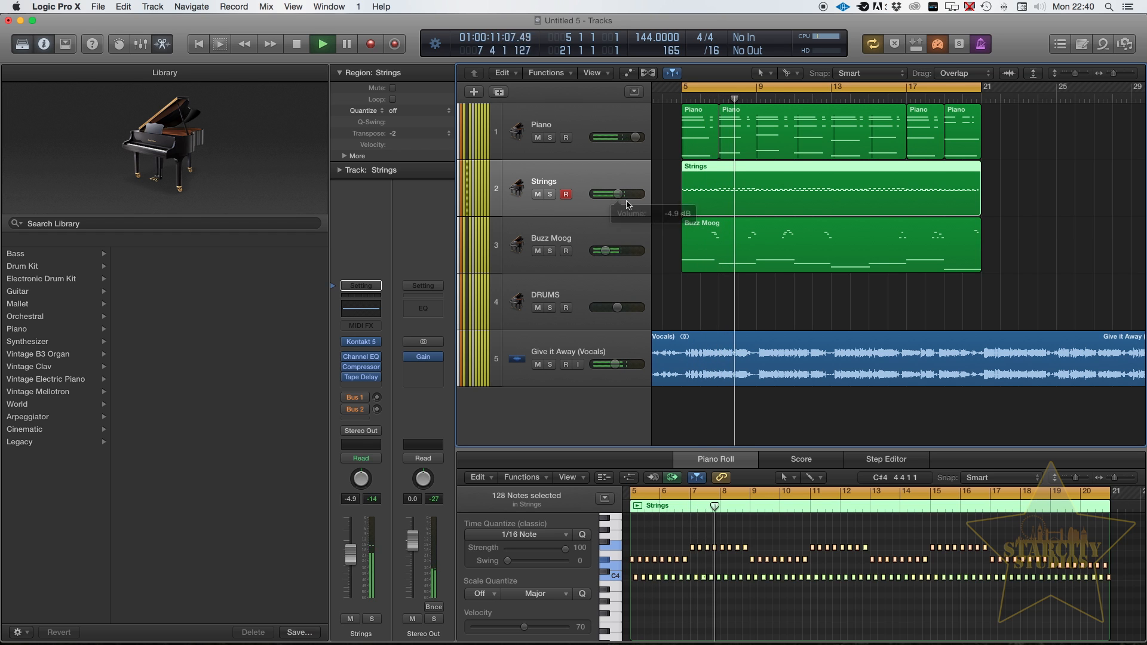
click(582, 536)
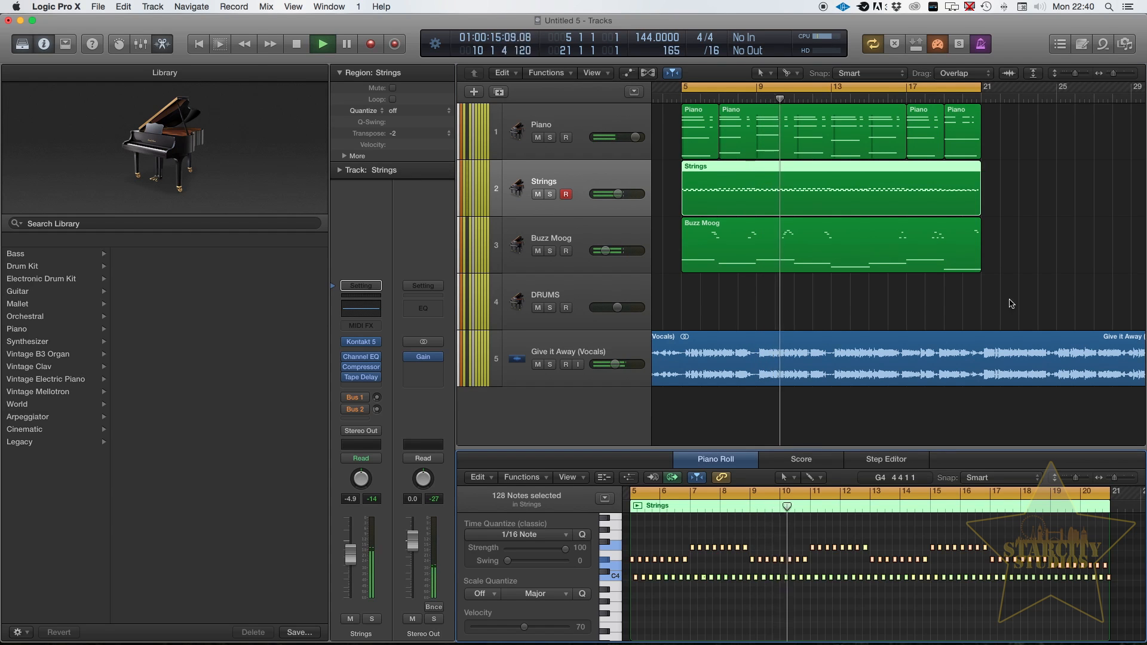
Listen through the cycled section and lower the Strings track's volume to -7.8 dB
scroll(1059, 295, up, 5)
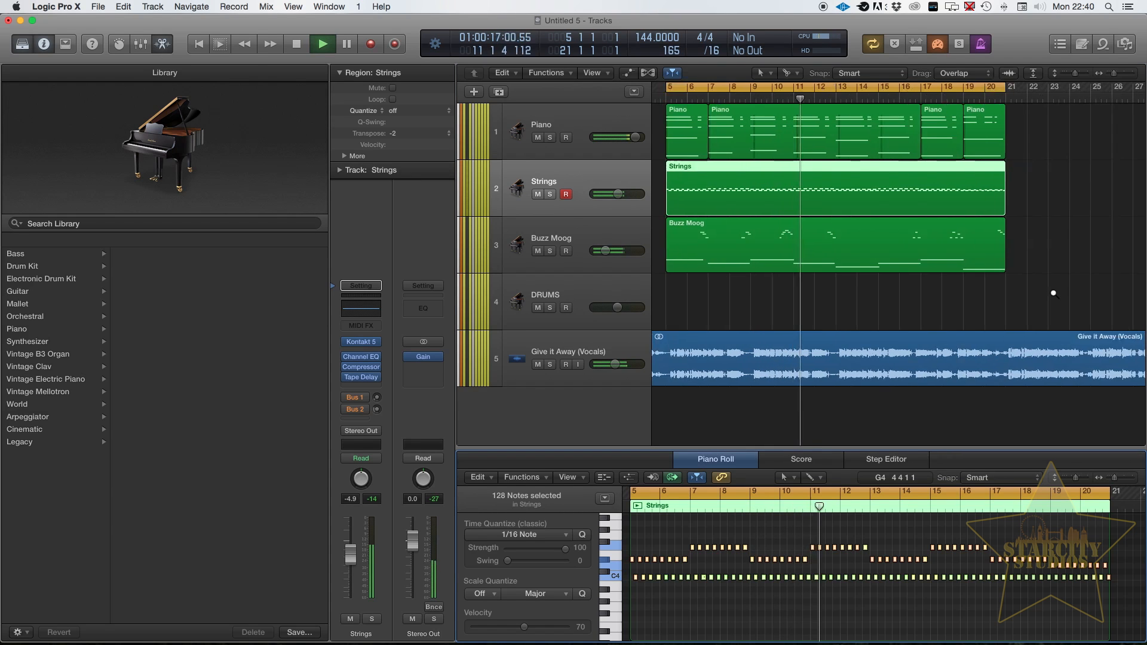
scroll(1050, 293, up, 2)
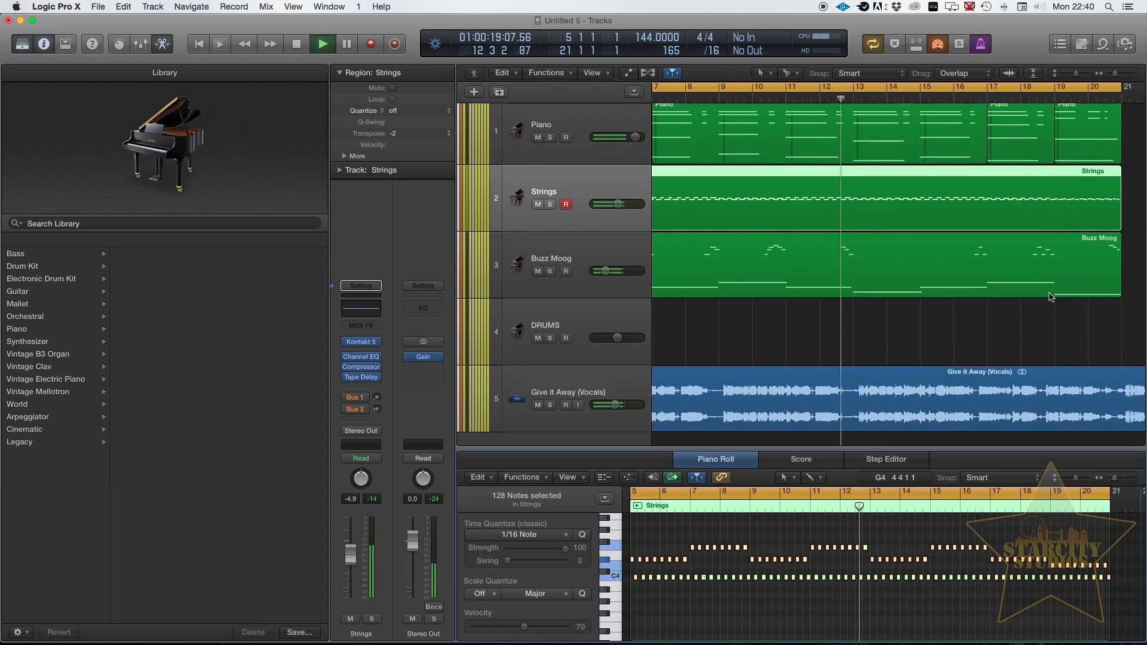
scroll(1050, 294, down, 3)
scroll(1049, 294, down, 1)
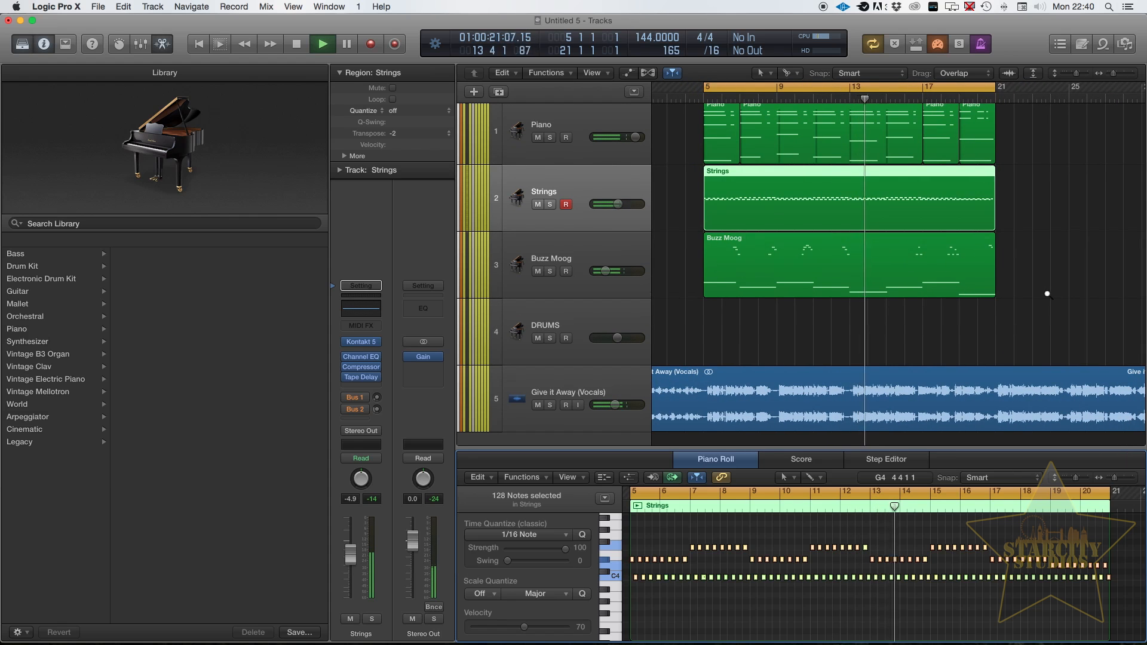
scroll(1048, 294, down, 2)
scroll(1048, 293, down, 3)
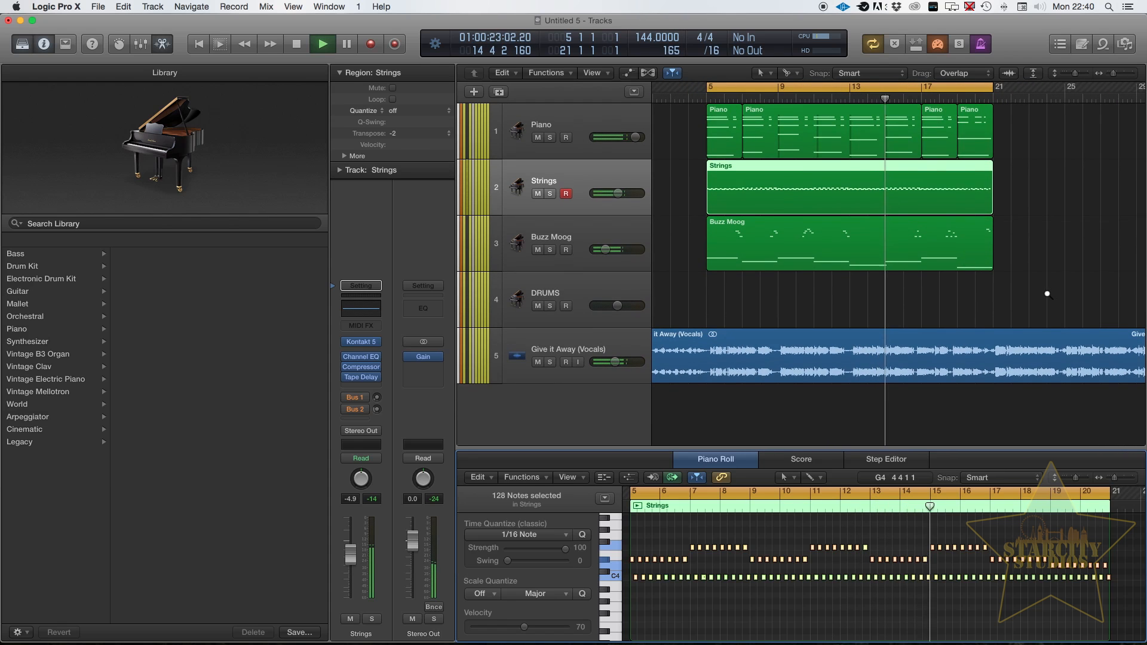
scroll(1048, 293, down, 4)
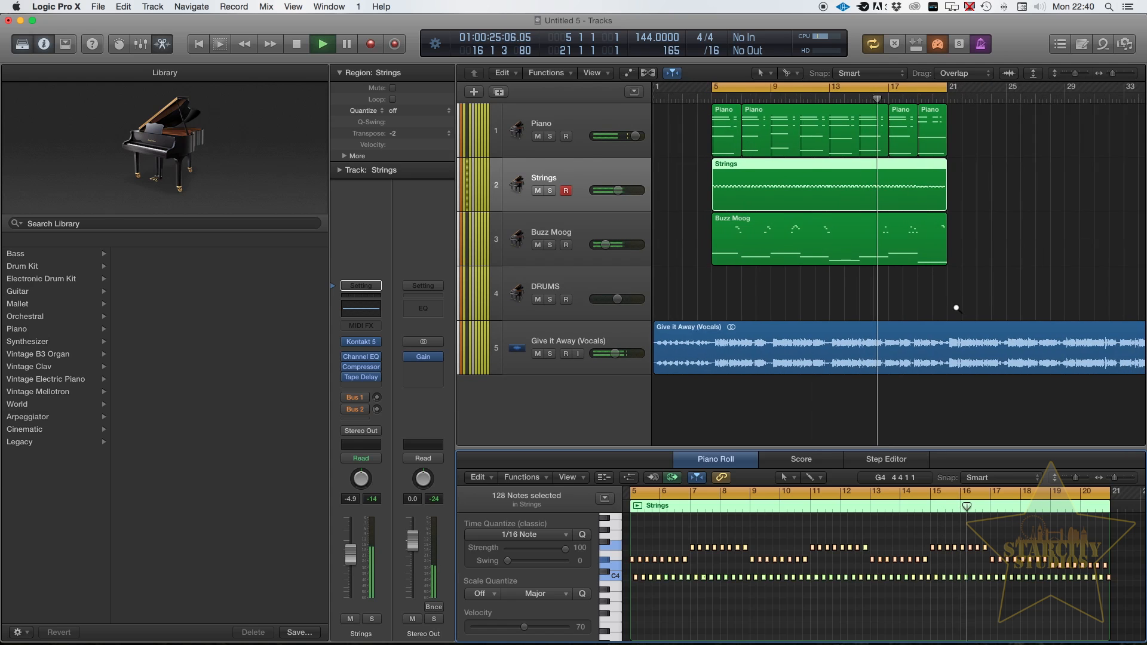
scroll(956, 309, down, 2)
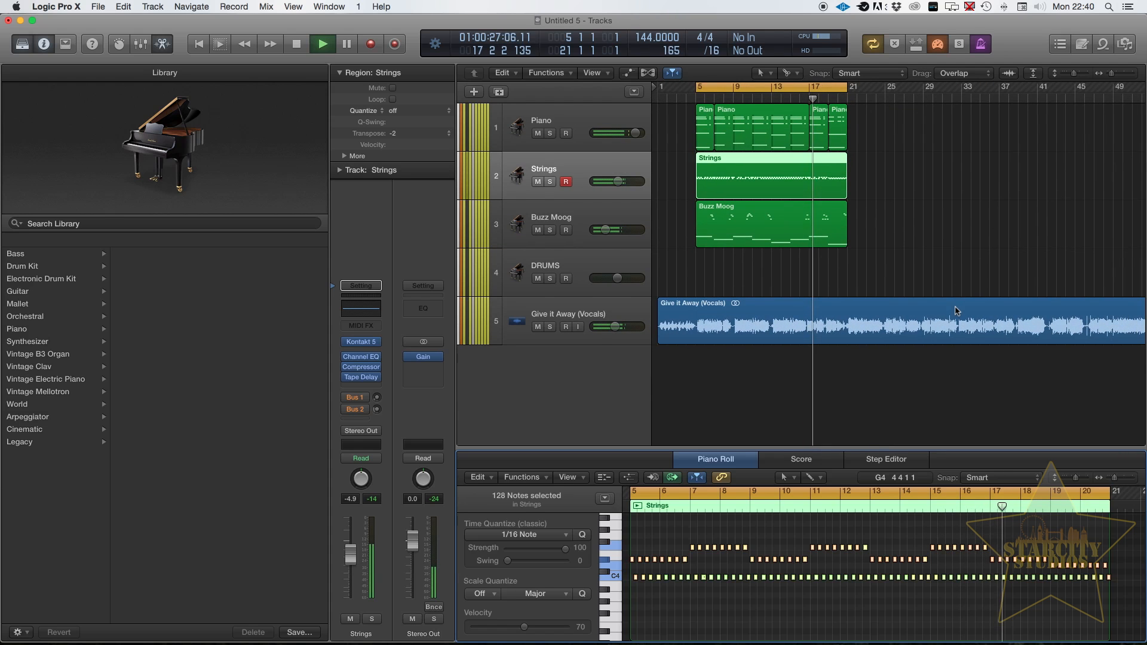
scroll(957, 311, up, 2)
scroll(956, 311, down, 2)
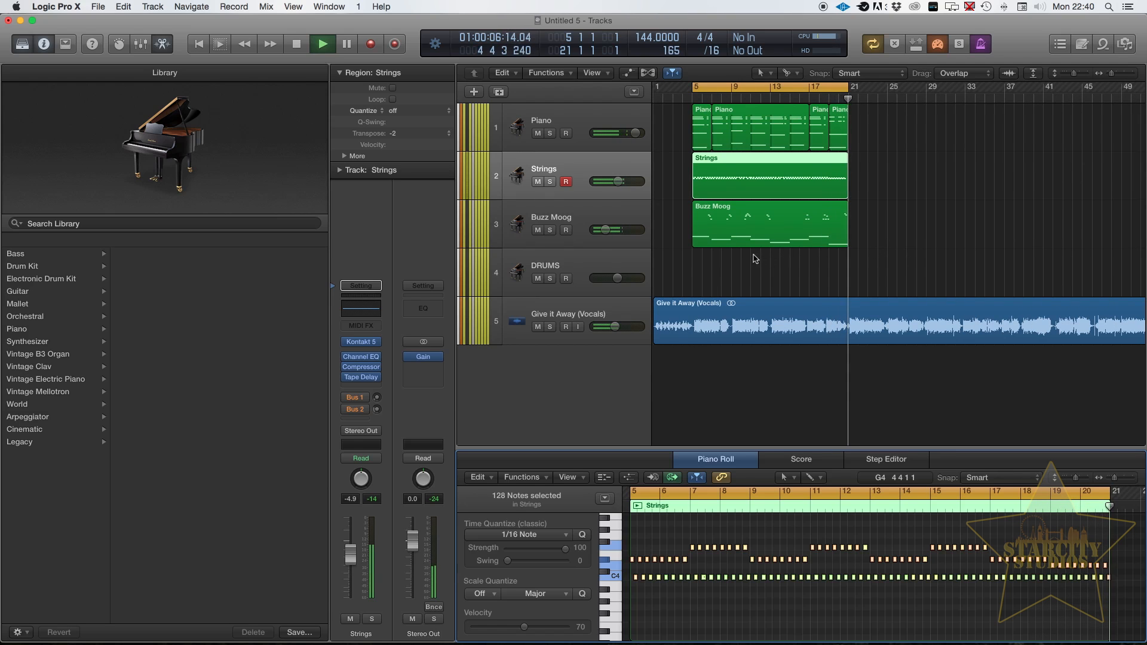
key(space)
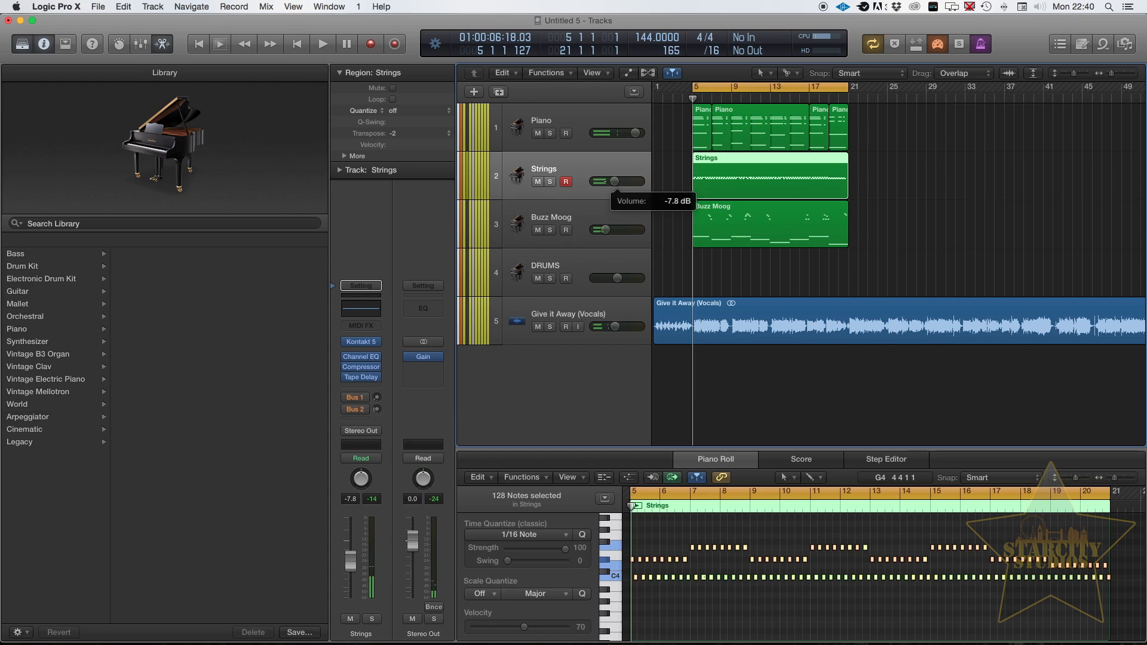
Arm the DRUMS track with the Strings and Piano tracks muted, and rehearse a drum beat over the cycled section
click(623, 260)
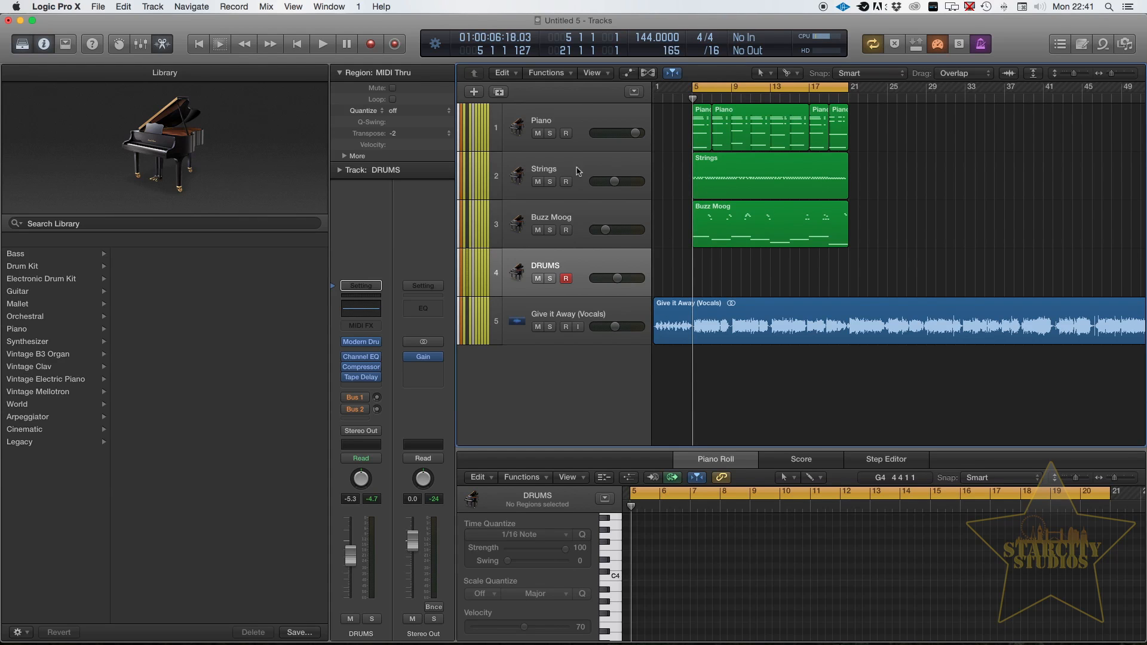
drag(540, 184, 545, 142)
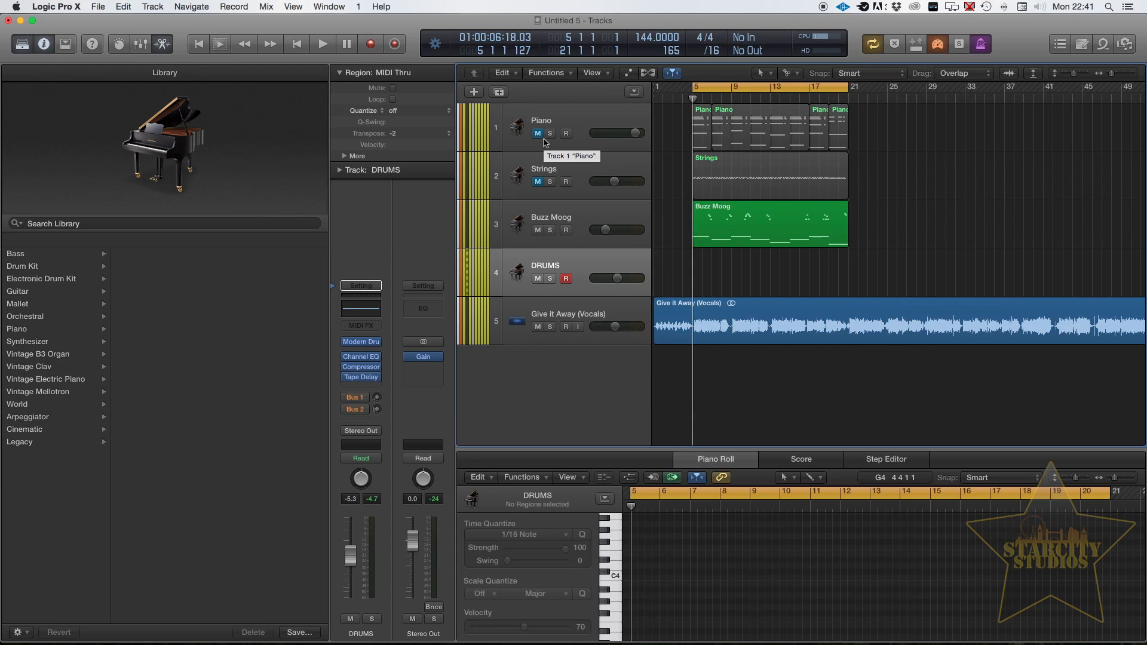
key(space)
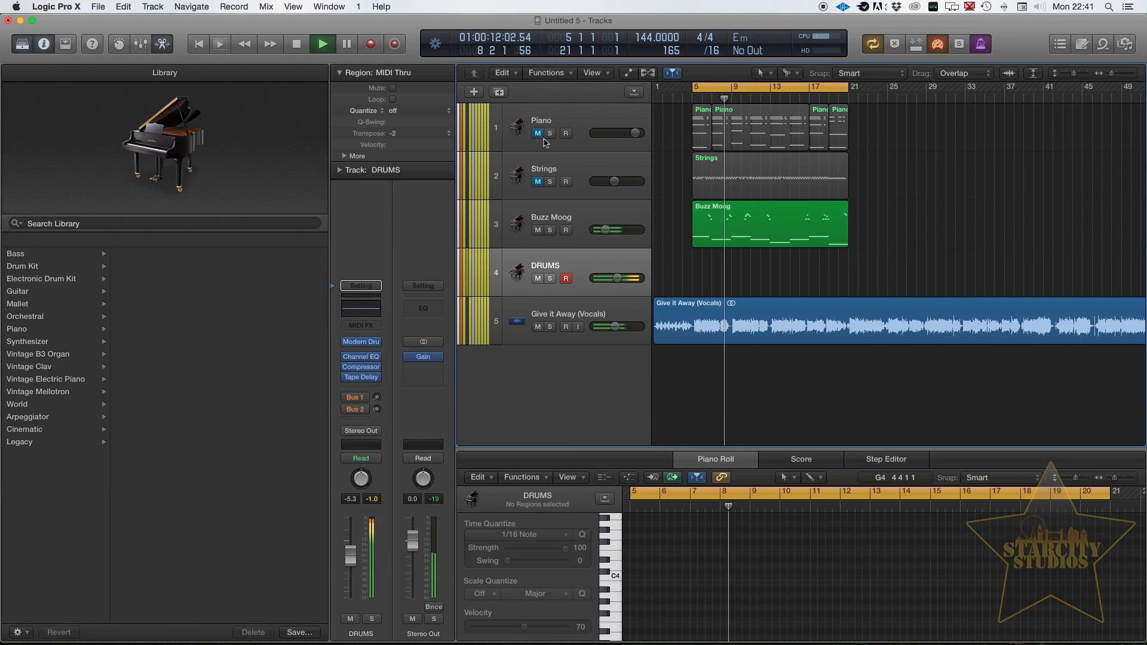
key(space)
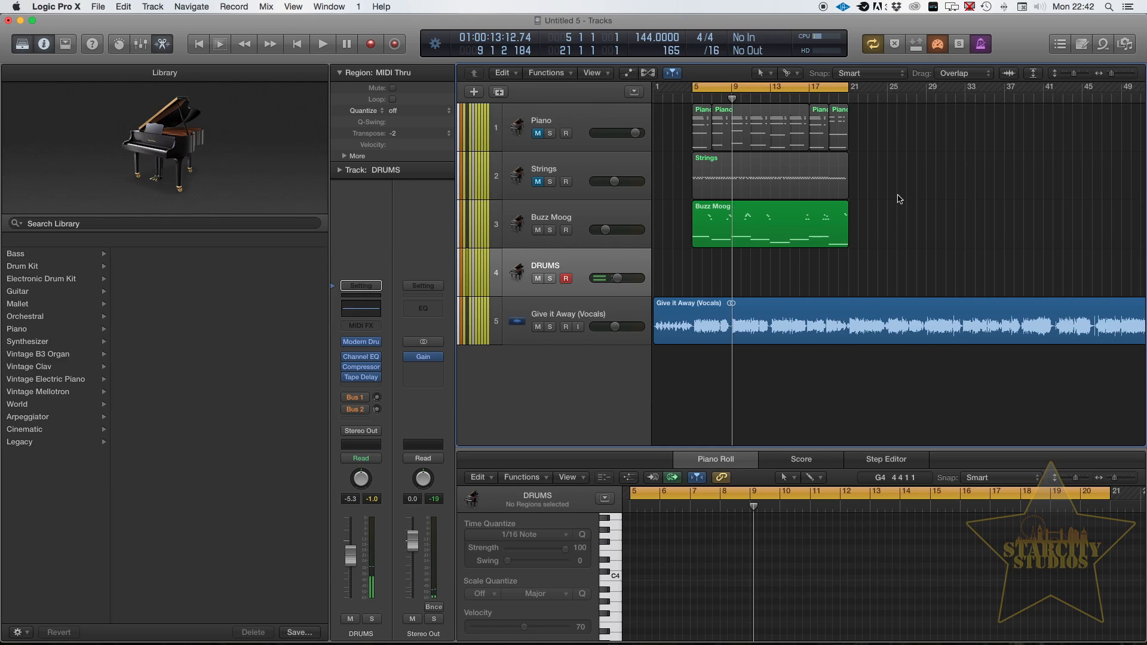
key(space)
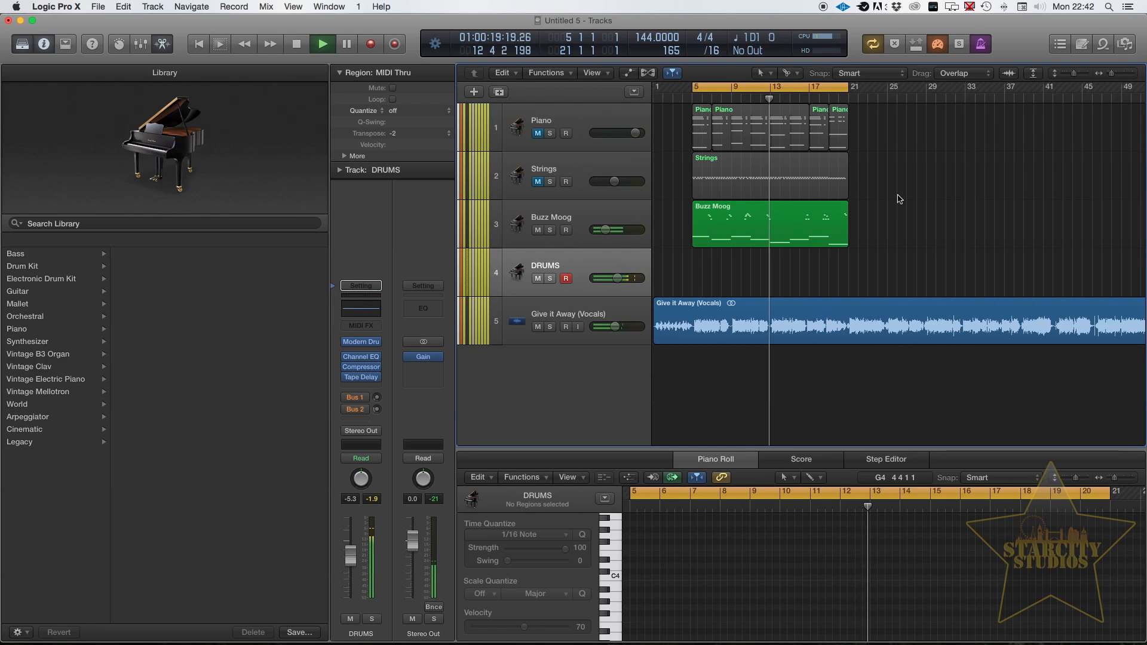
key(space)
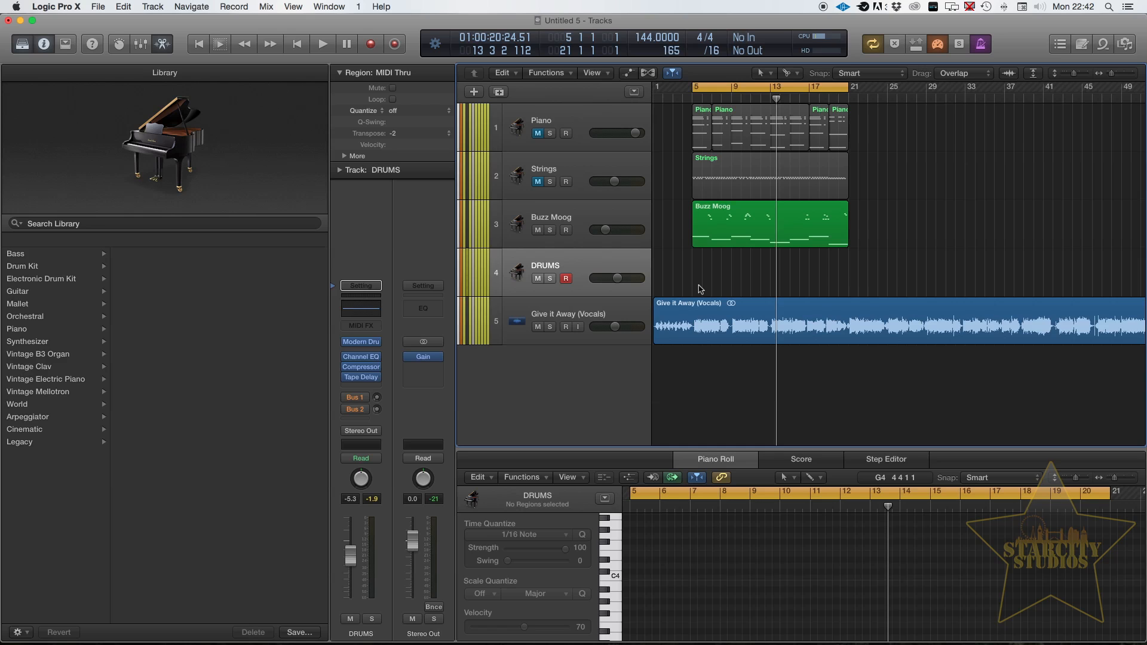
key(space)
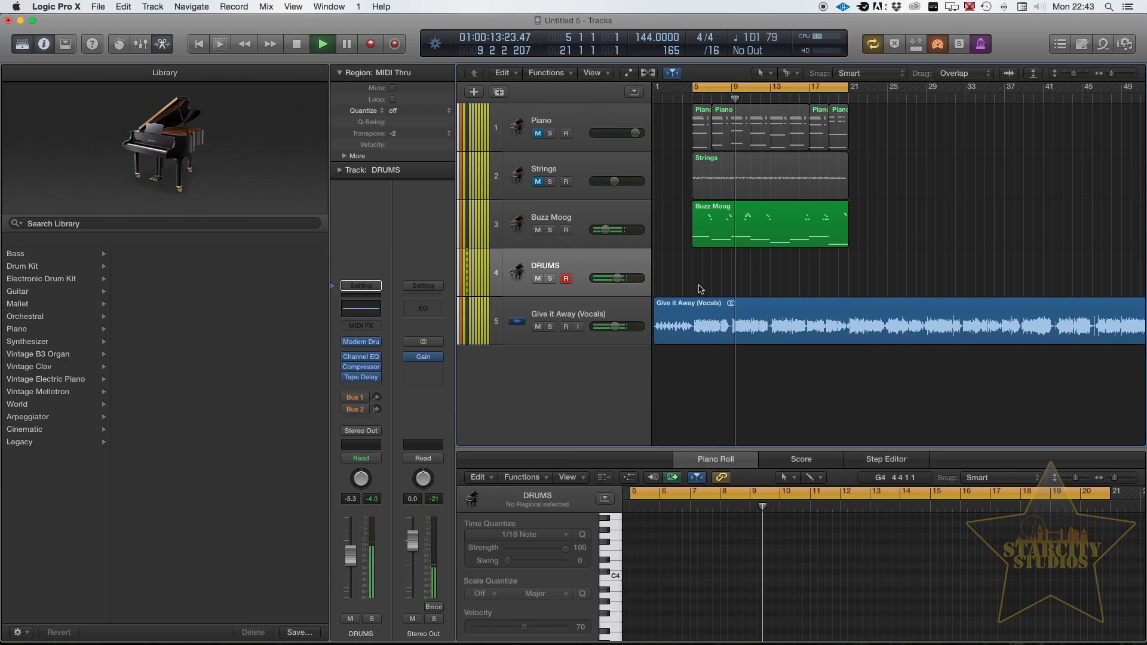
key(space)
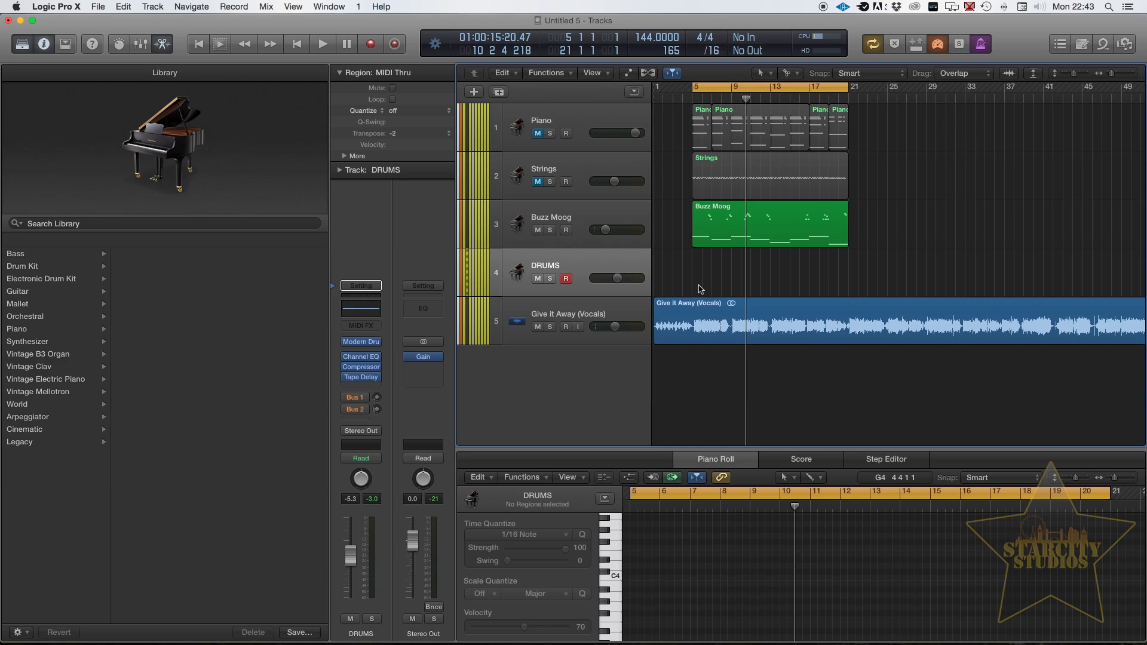
Record a drum beat on the DRUMS track from bar 5 to bar 13 and quantize all its notes to 1/16 notes
key(r)
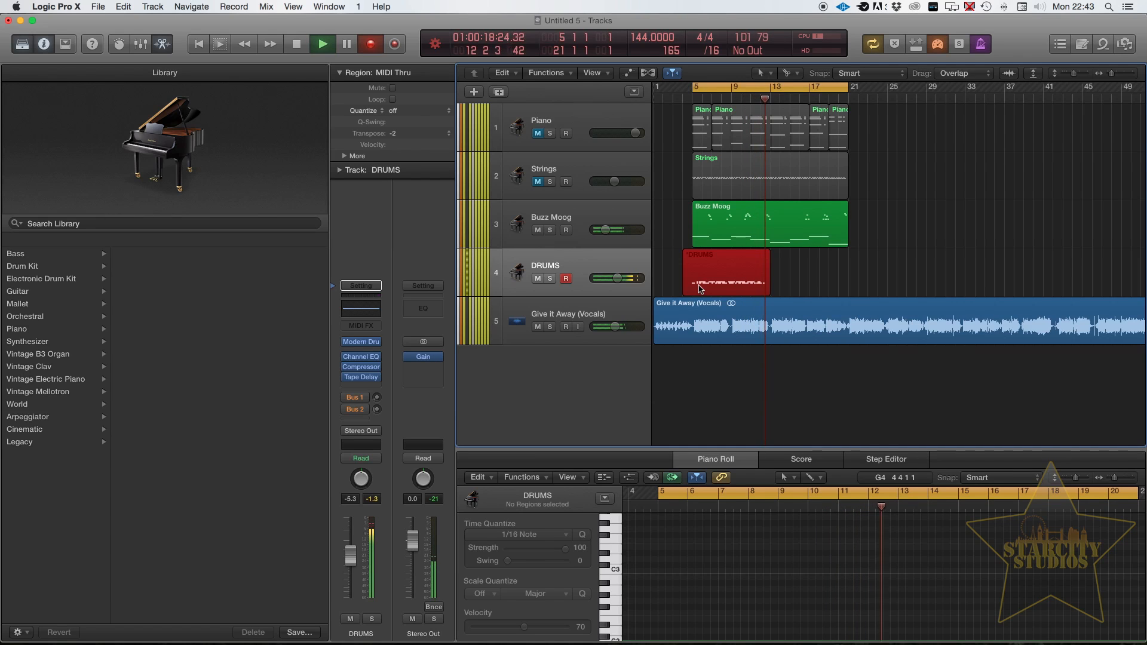
key(space)
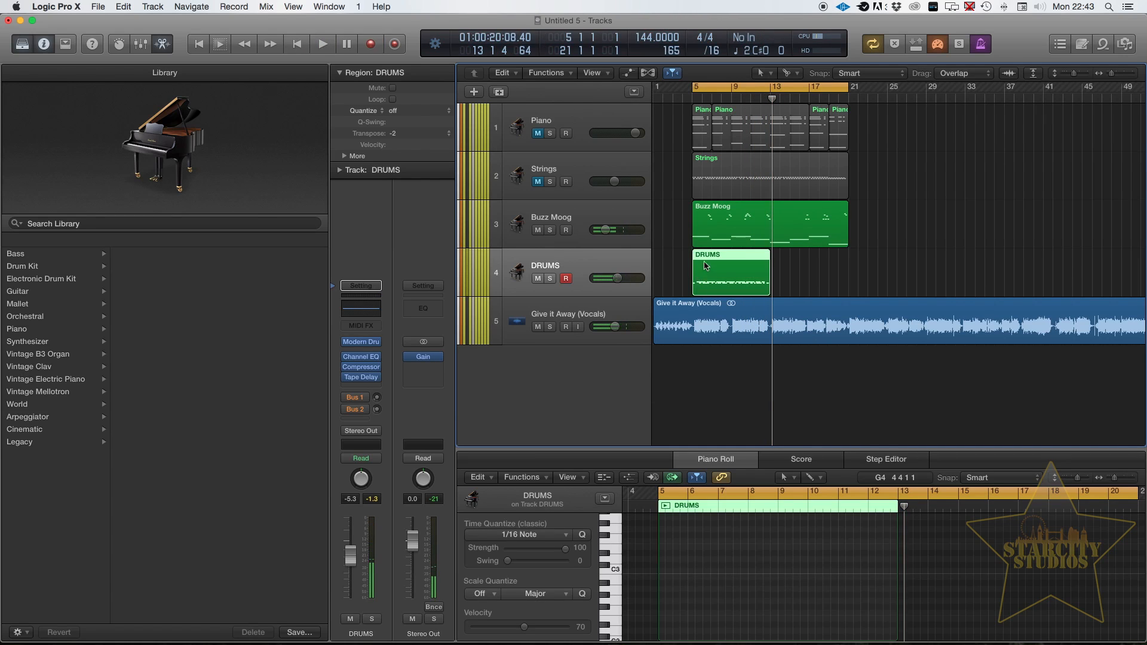
click(756, 269)
click(717, 618)
key(super+a)
click(587, 540)
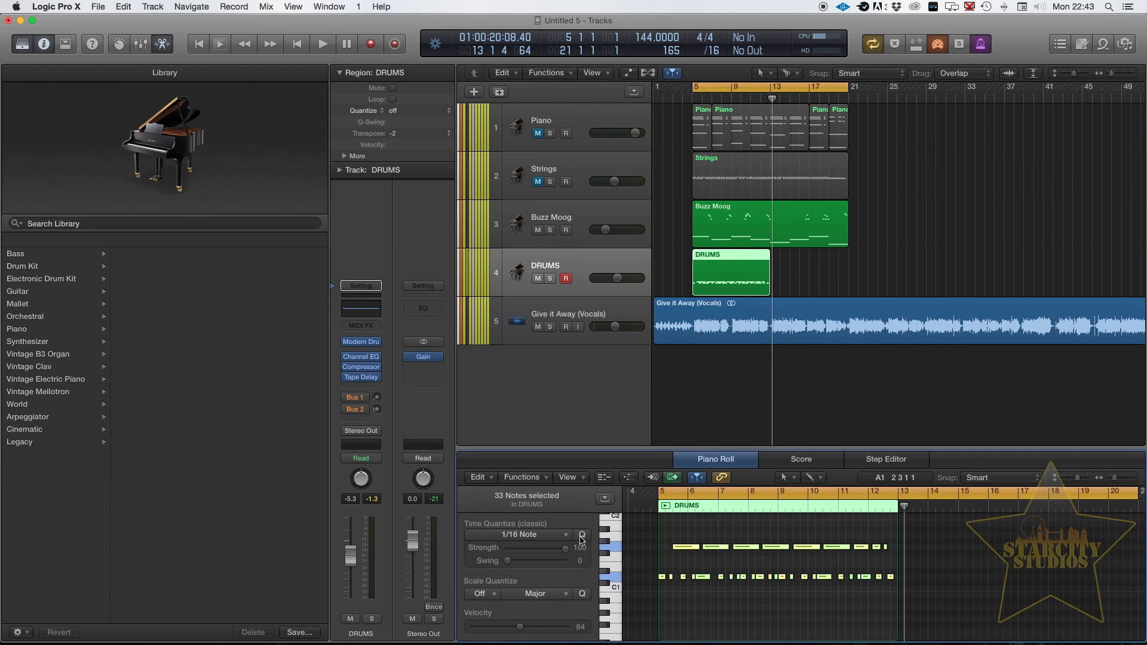
Copy the DRUMS region to bar 13 to fill the rest of the cycle, and play the section from bar 5
drag(718, 275, 793, 277)
key(space)
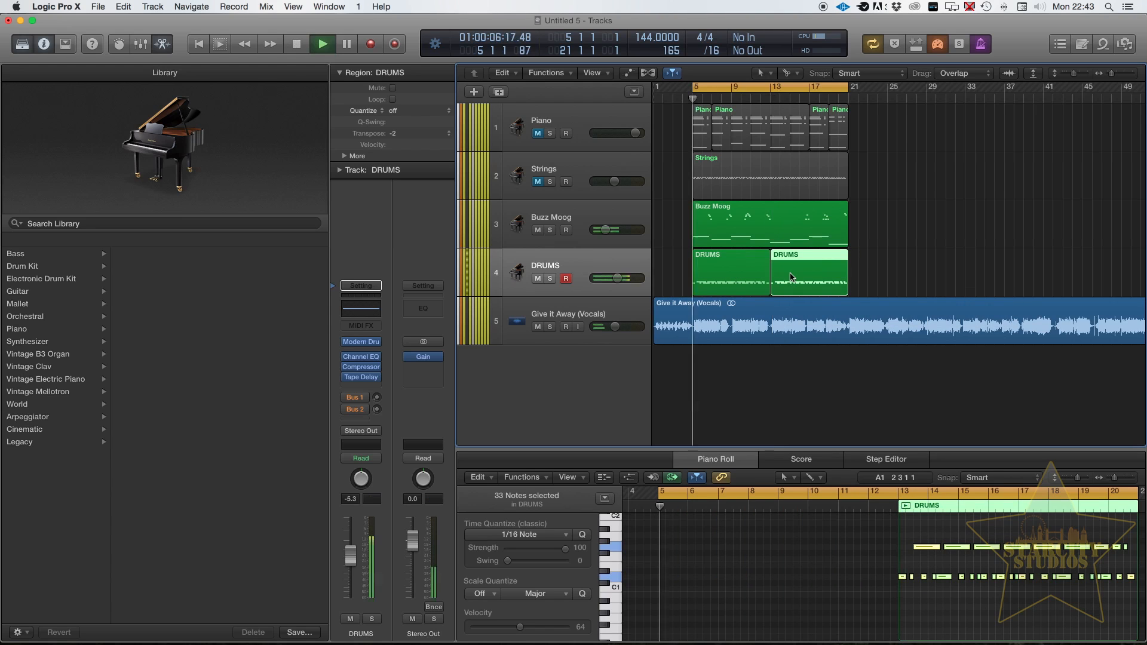
Set the DRUMS track's volume to -5.6 dB, stop playback, and duplicate the track with its instrument settings
drag(614, 280, 613, 280)
click(631, 273)
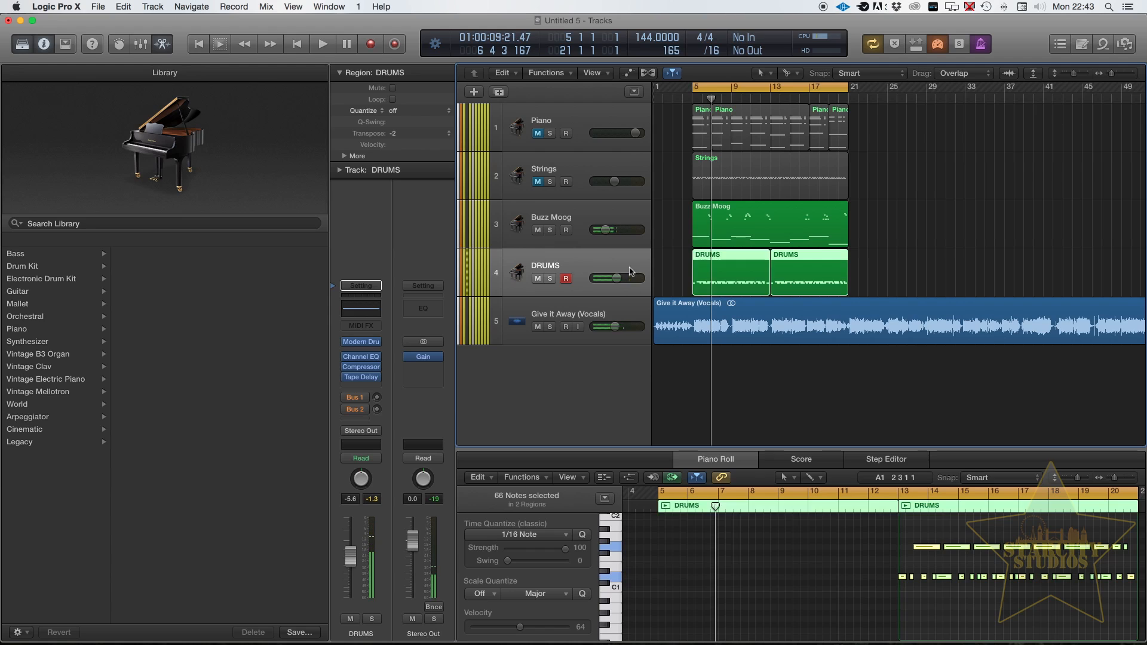
key(super+d)
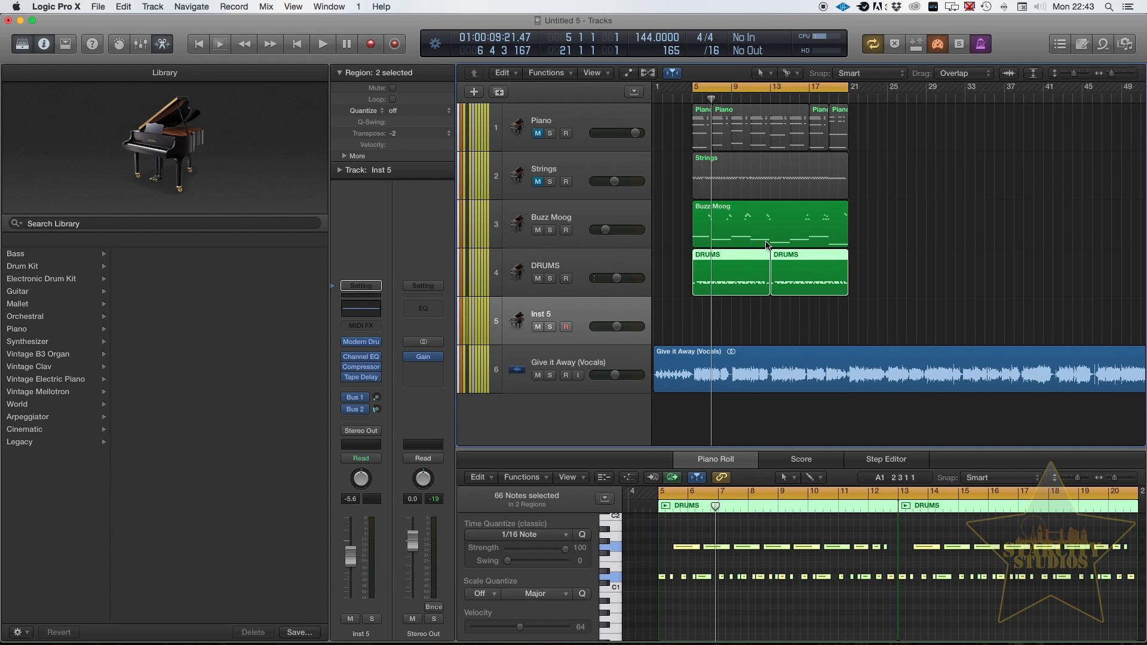
Record a steady repeated-note part on the new Inst 5 track to about bar 9 and select all its notes for 1/16-note quantizing
key(r)
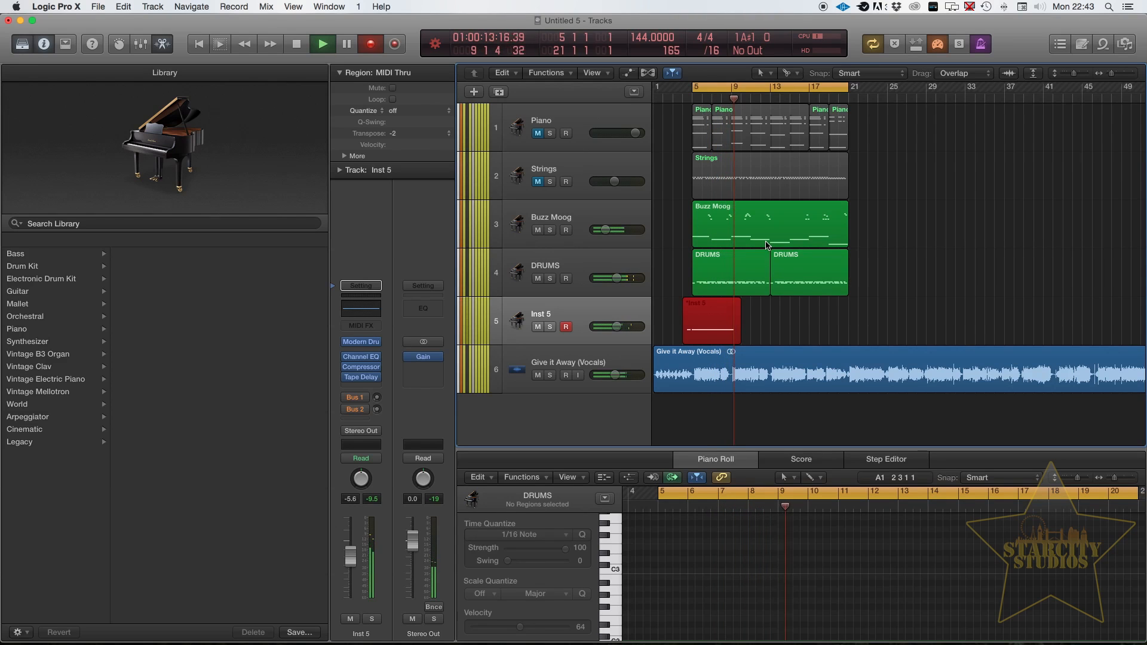
key(space)
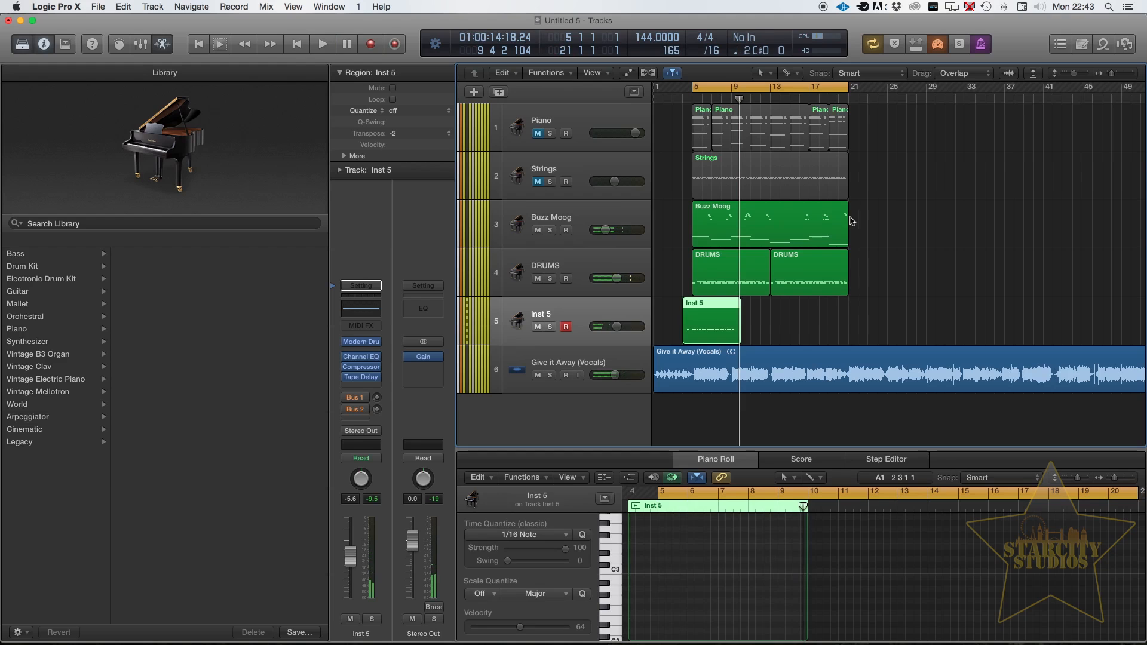
click(711, 603)
key(super+a)
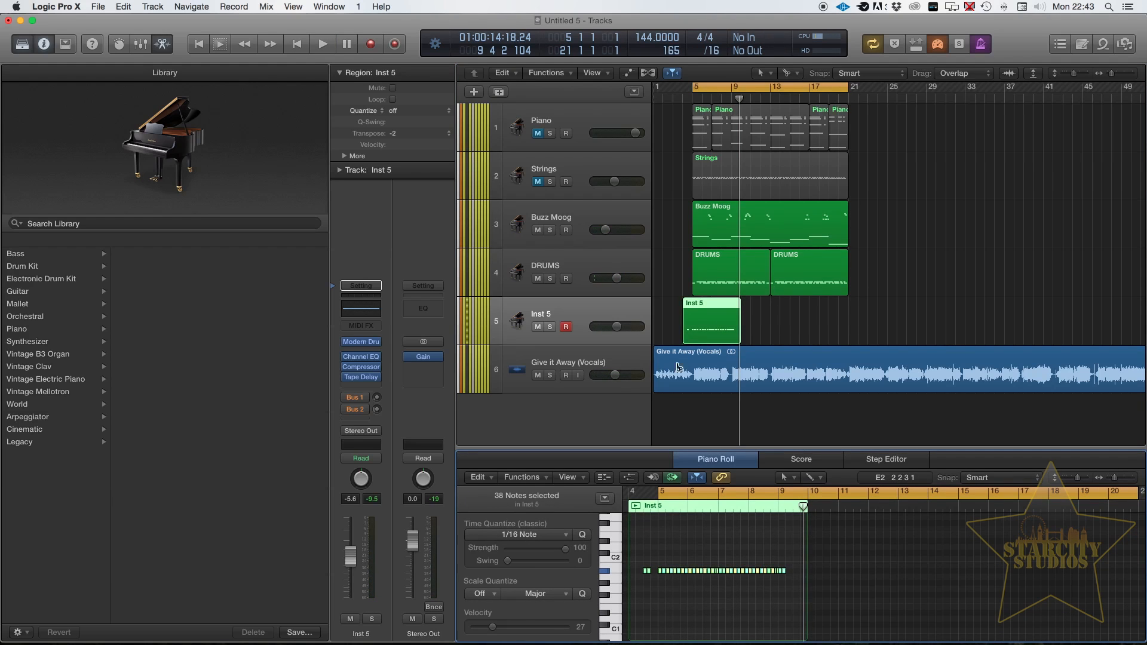
Split the Inst 5 region at bar 5, delete the lead-in, and copy the four-bar remainder to fill the section up to bar 21
click(692, 317)
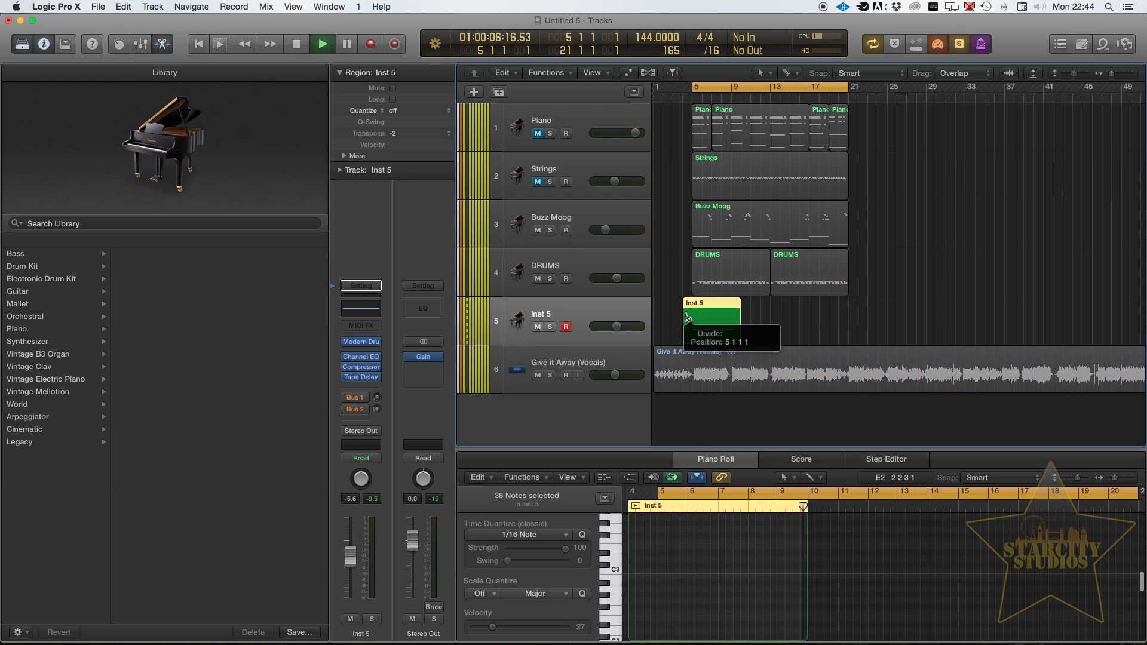
key(Delete)
drag(703, 322, 734, 341)
click(907, 314)
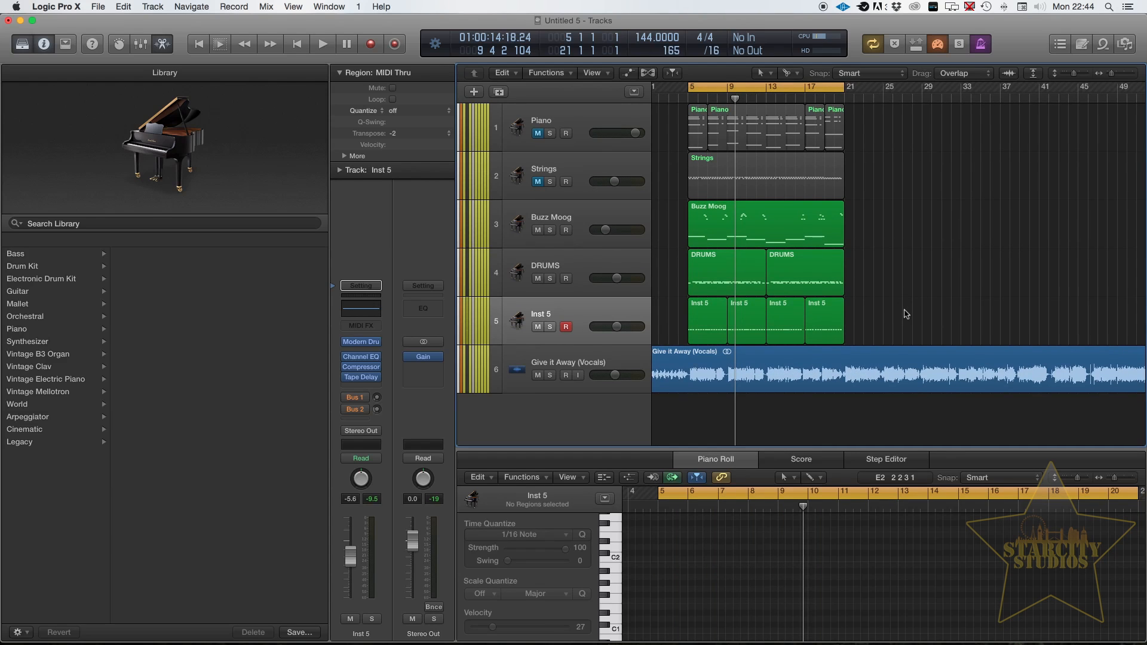
Balance the levels during playback, setting Inst 5 to -4.9 dB and bringing back the muted Strings track at a slightly lower volume
key(space)
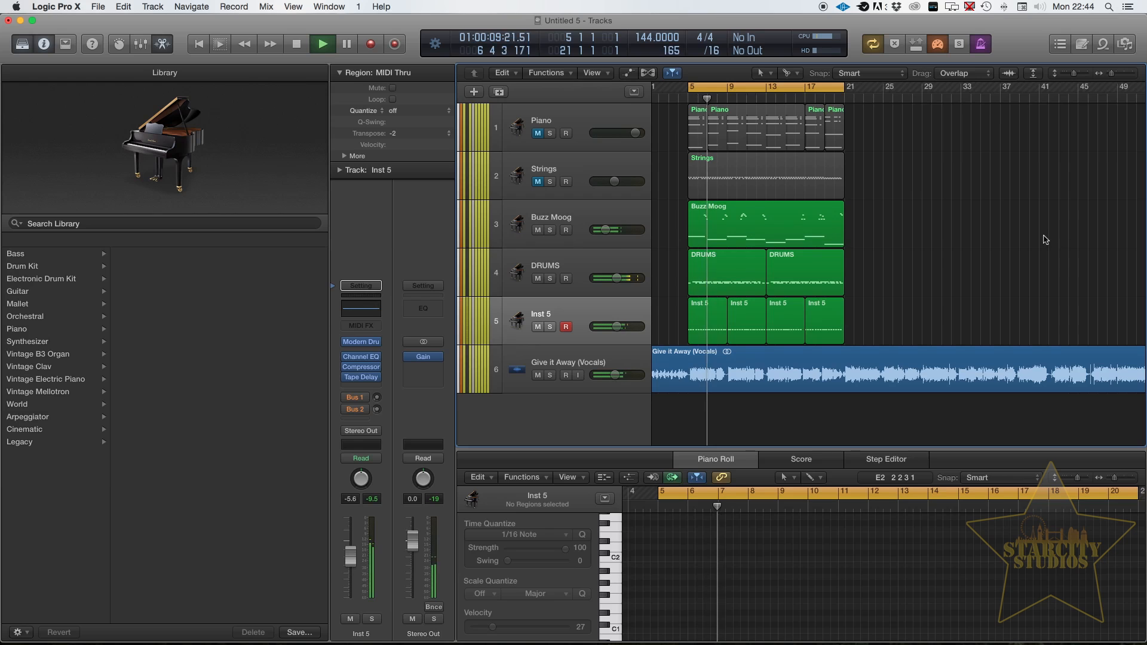
drag(623, 330, 625, 330)
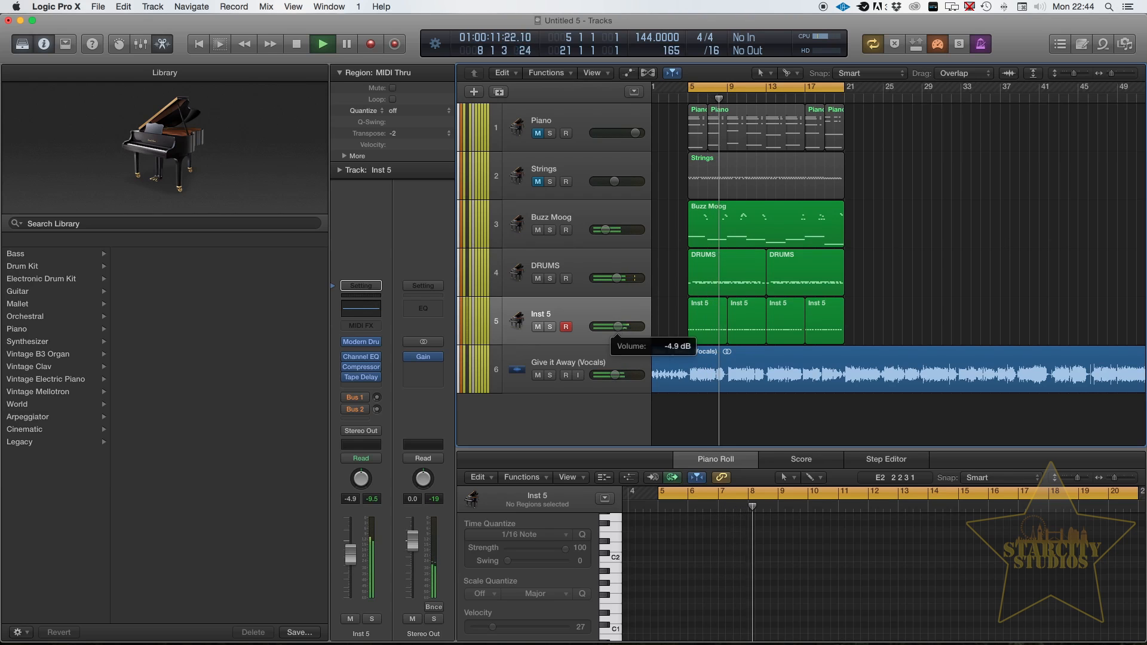
click(536, 182)
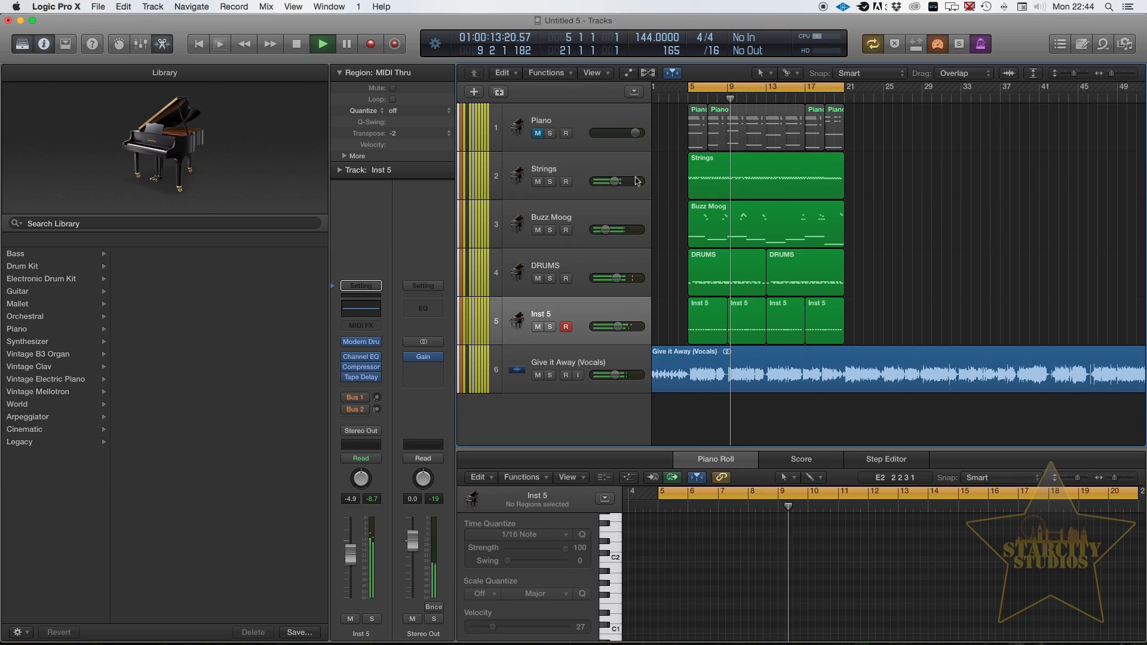
drag(615, 182, 612, 181)
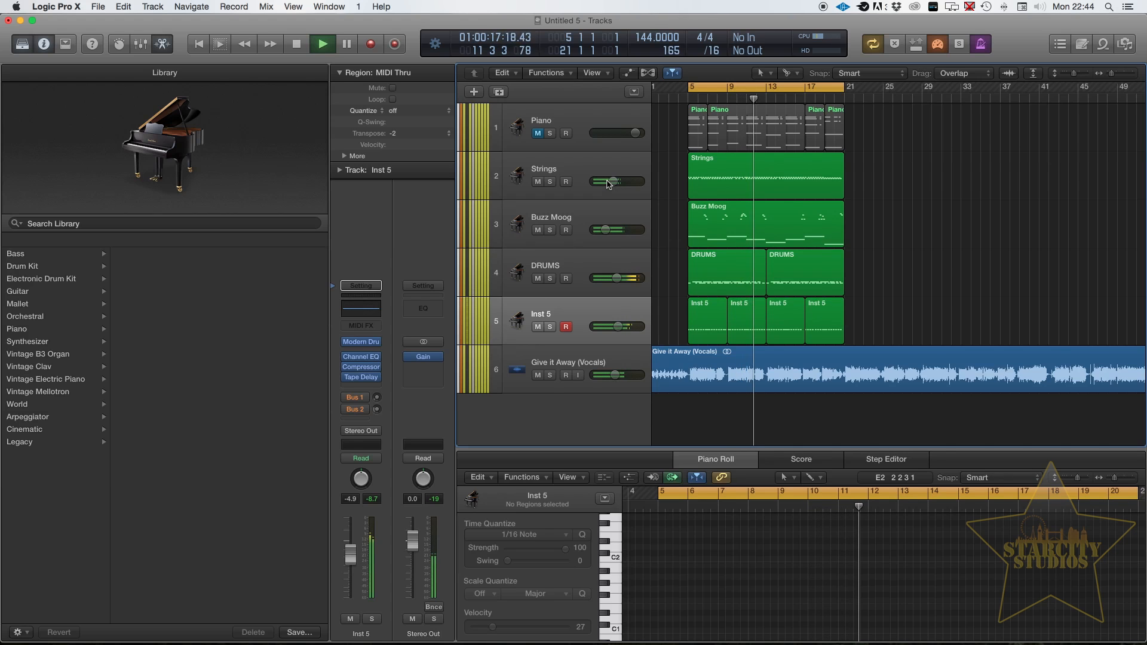
Unmute the Piano track, set its volume to 0.4 dB, and listen to the full mix to the end of the cycle
key(super+Up)
key(super+Up)
click(559, 129)
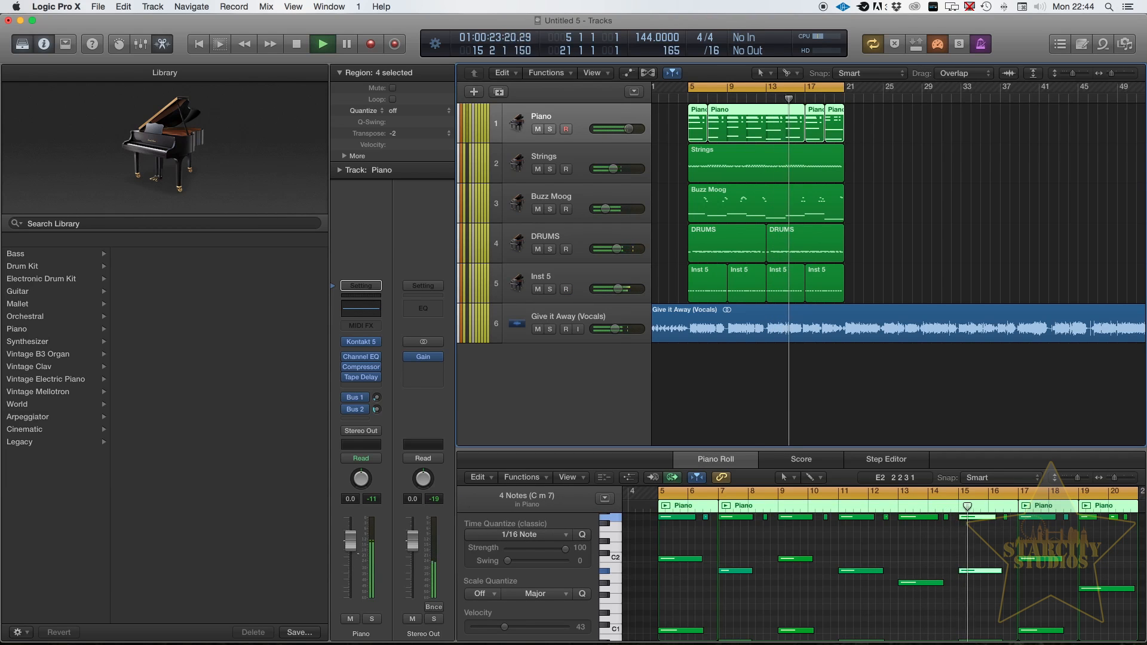
key(super+Up)
key(super+Left)
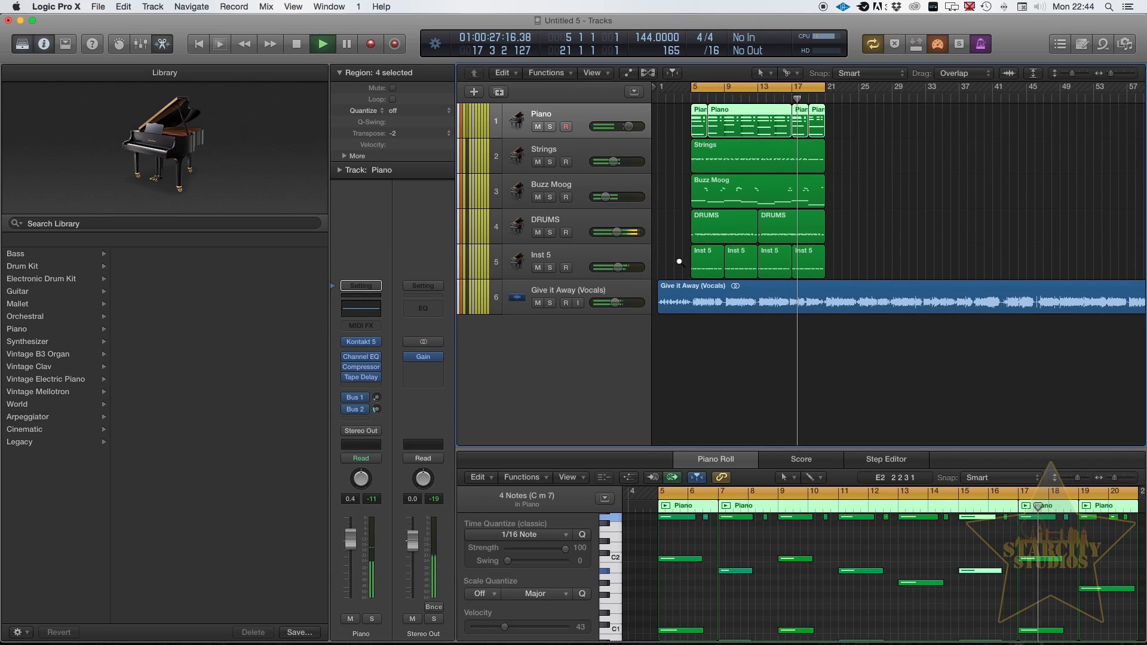
key(super+Right)
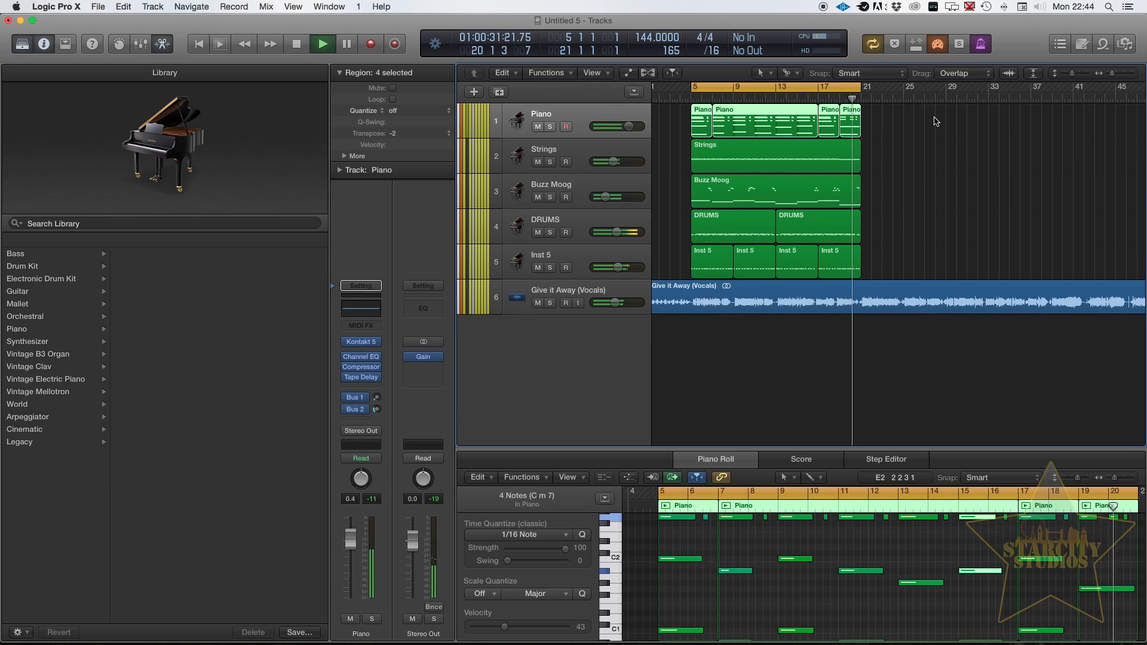
key(space)
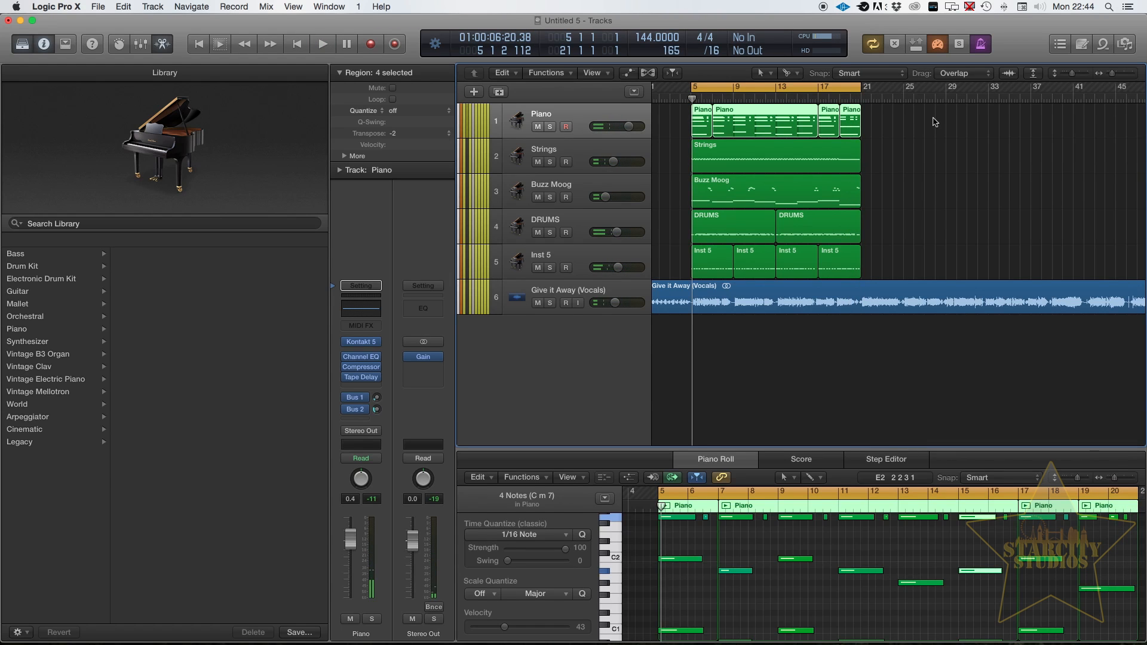
Copy all the instrument regions from bars 5 to 21 so the duplicate starts at bar 21, and turn off the cycle
drag(895, 269, 695, 121)
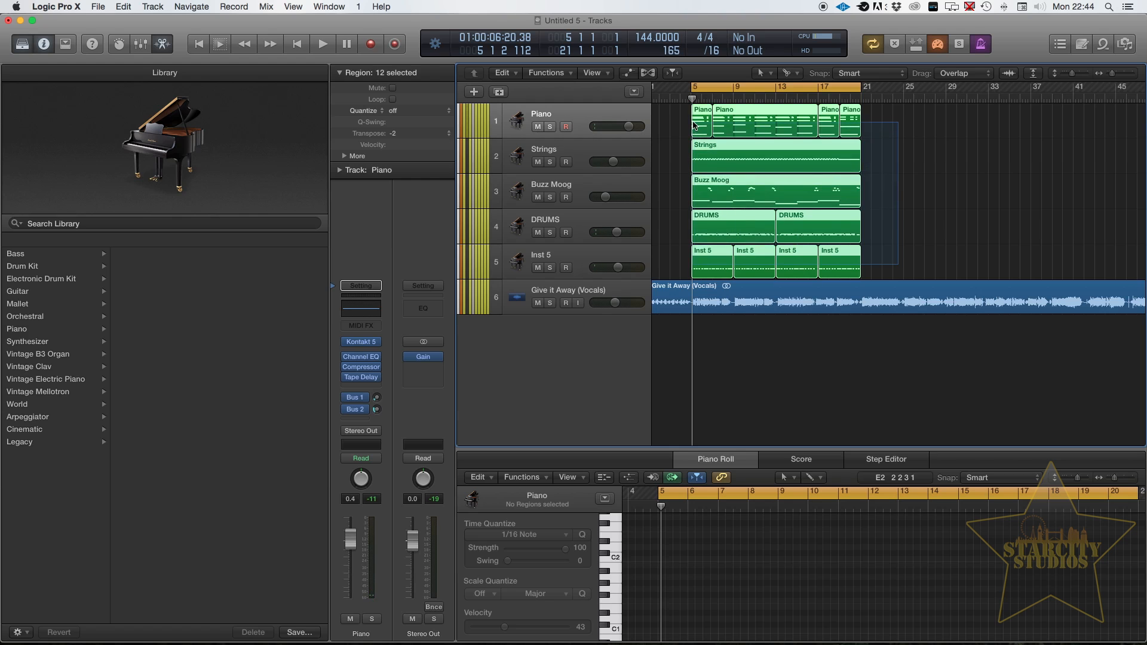
drag(843, 122, 868, 126)
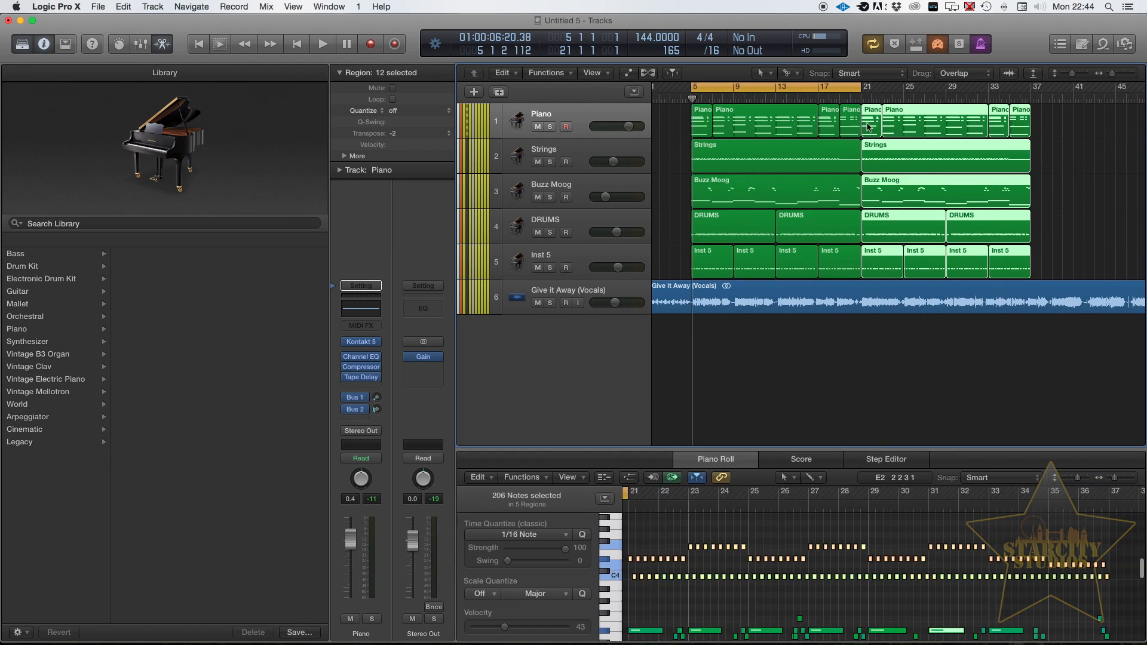
click(852, 88)
Play the extended arrangement from bar 4, turn off the metronome, and stop after a few bars
scroll(1028, 200, left, 1)
key(super+Left)
key(super+Left)
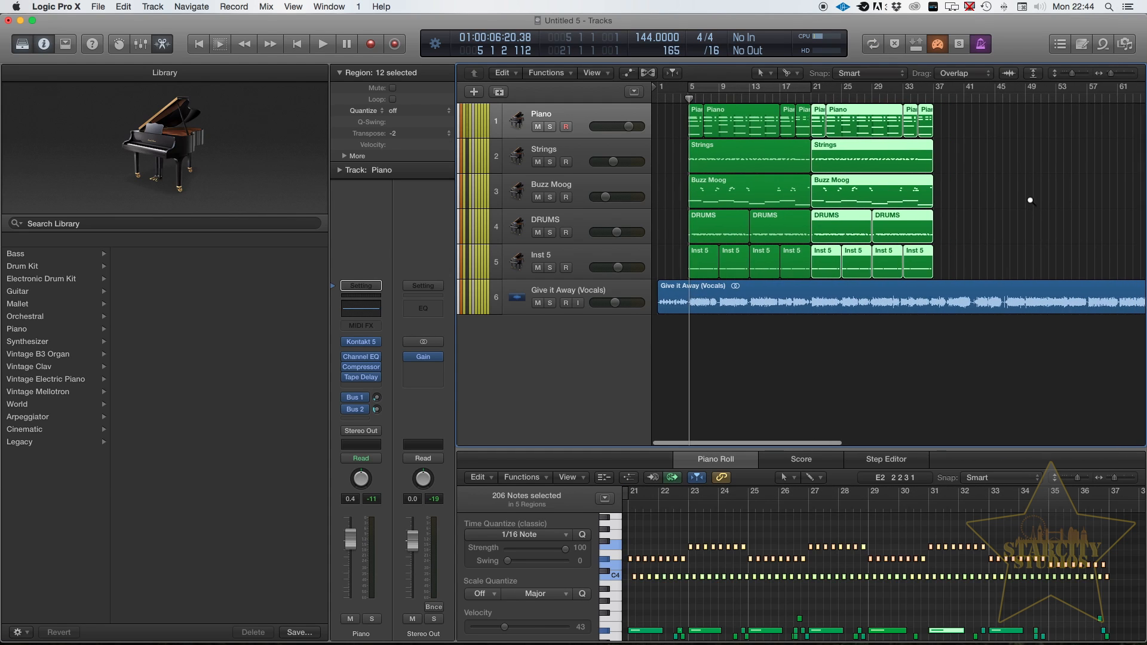
key(super+Left)
key(super+Left)
key(super+Right)
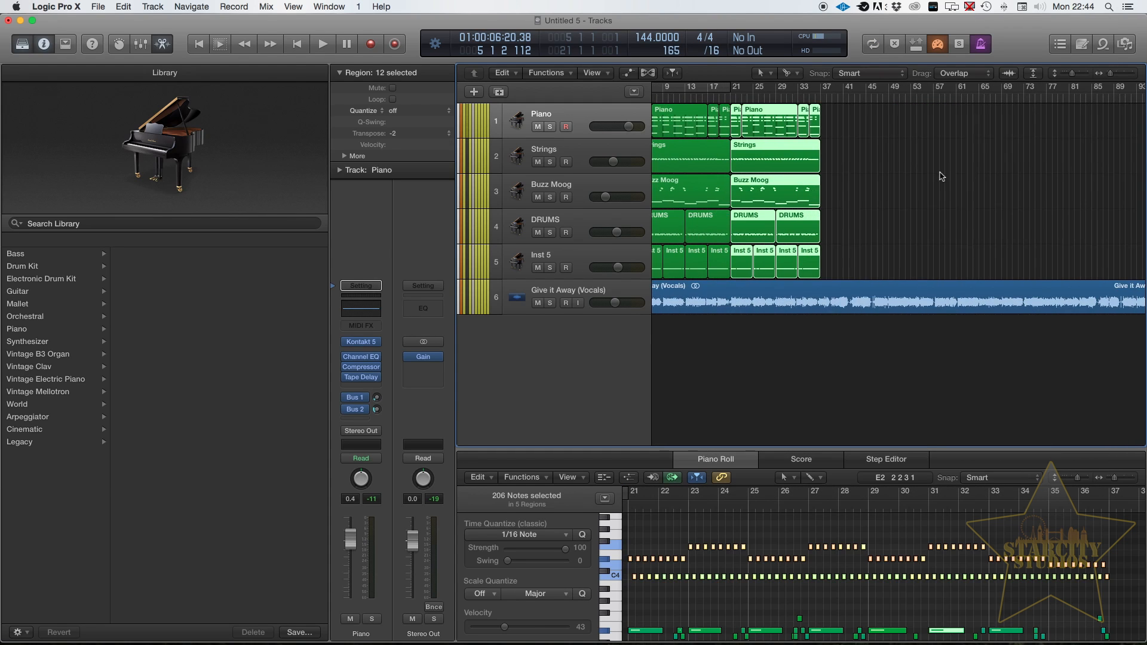
key(super+Down)
key(super+Down)
key(super+Right)
key(super+Right)
scroll(943, 178, left, 2)
scroll(943, 178, up, 1)
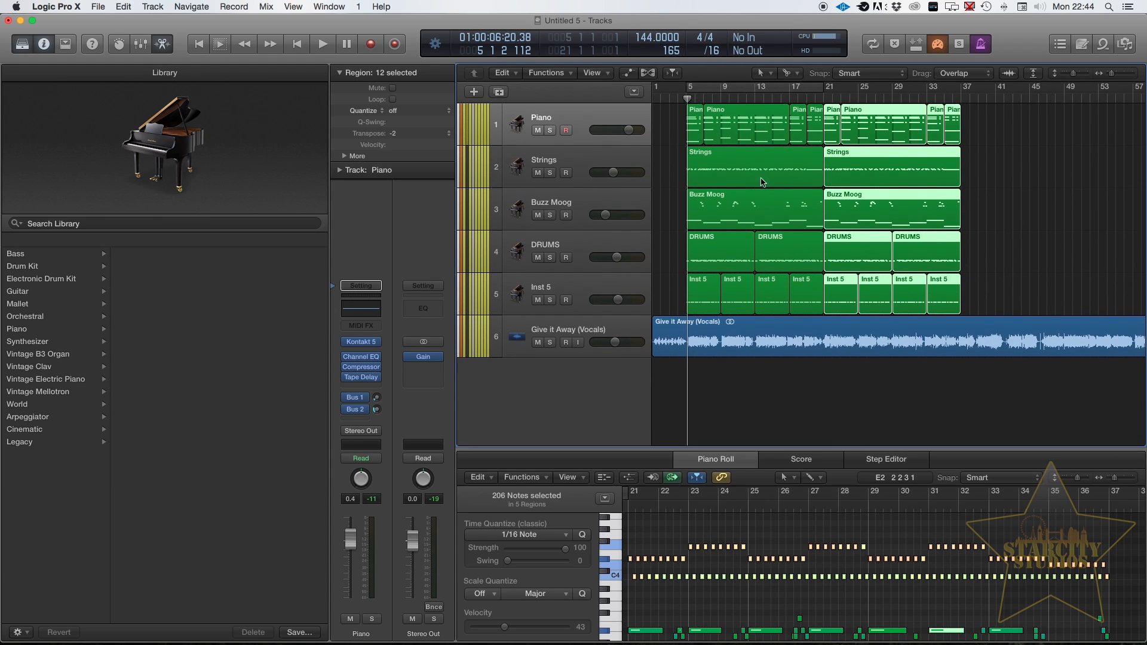
drag(686, 96, 678, 98)
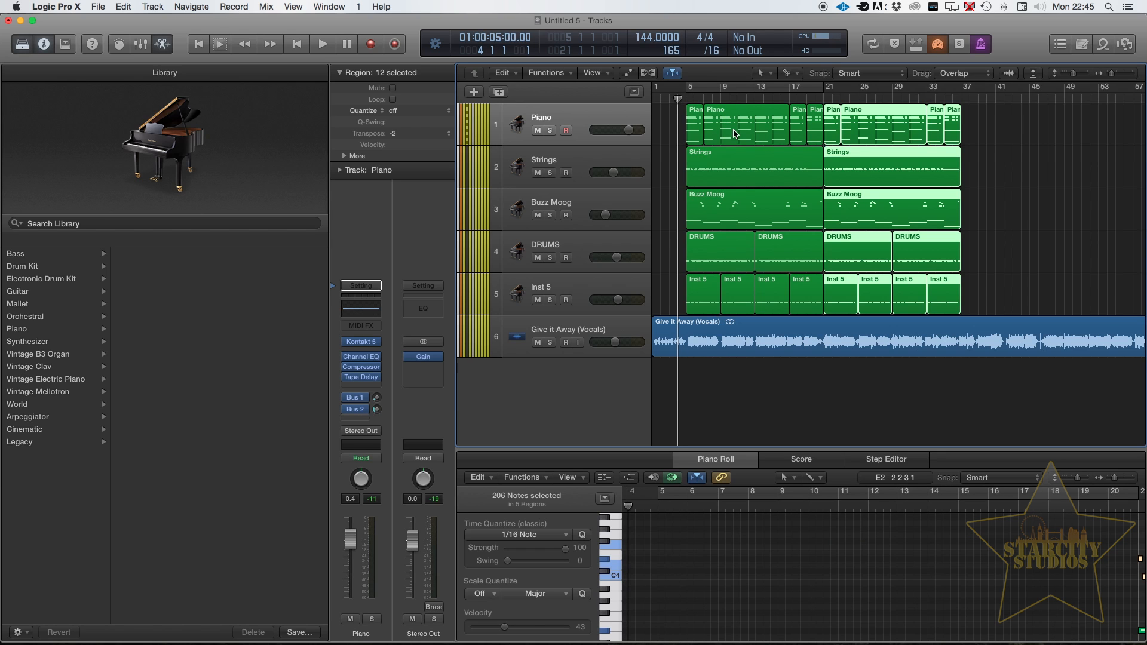
key(space)
scroll(734, 134, up, 5)
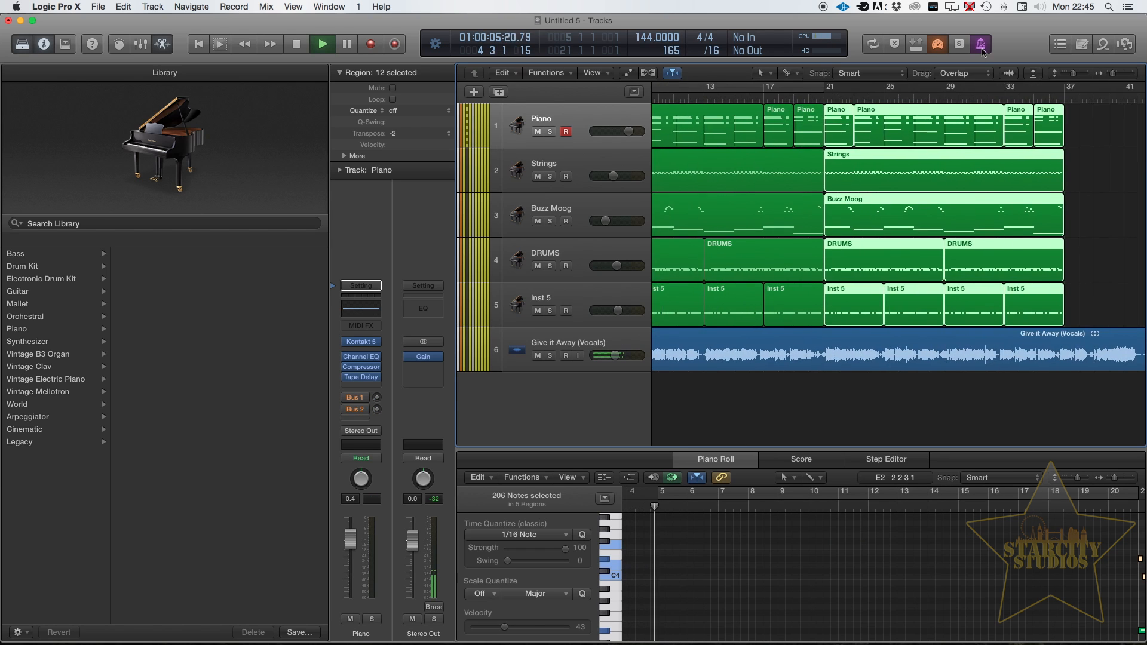
scroll(734, 134, left, 3)
click(982, 49)
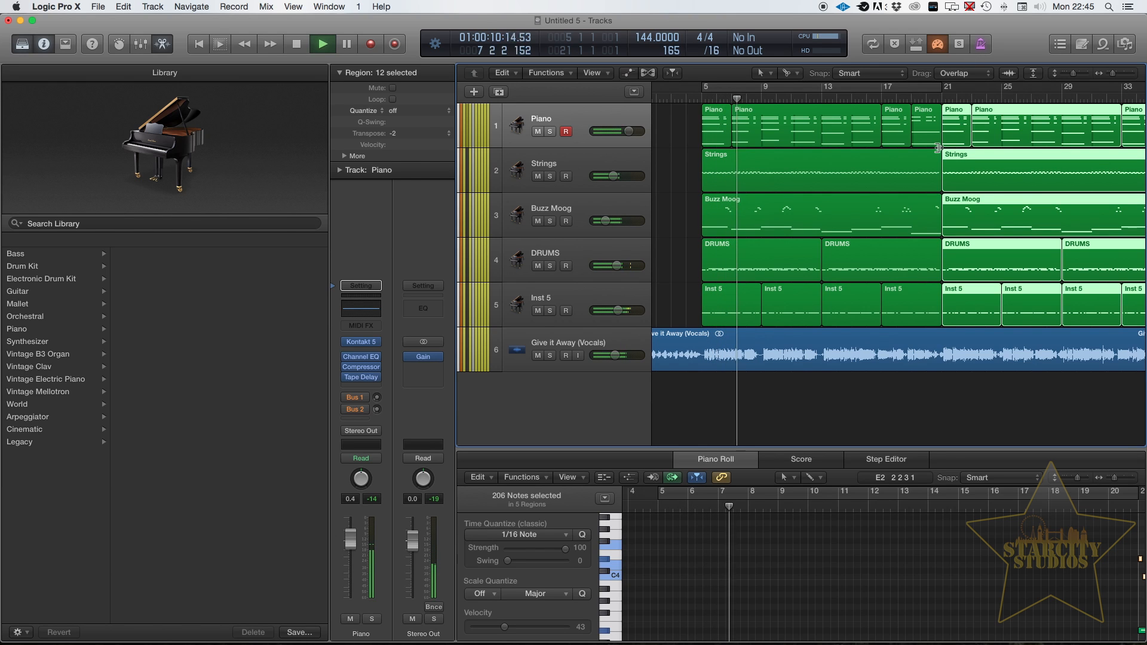
key(space)
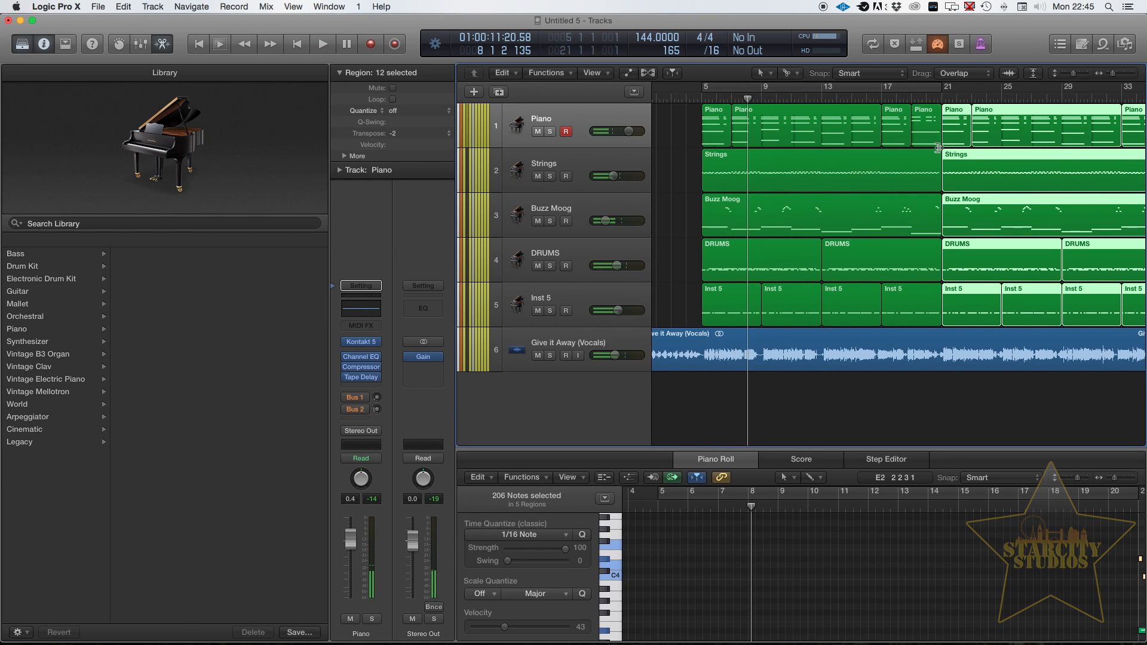
Mute the two DRUMS regions between bars 5 and 21
scroll(939, 151, down, 5)
click(940, 239)
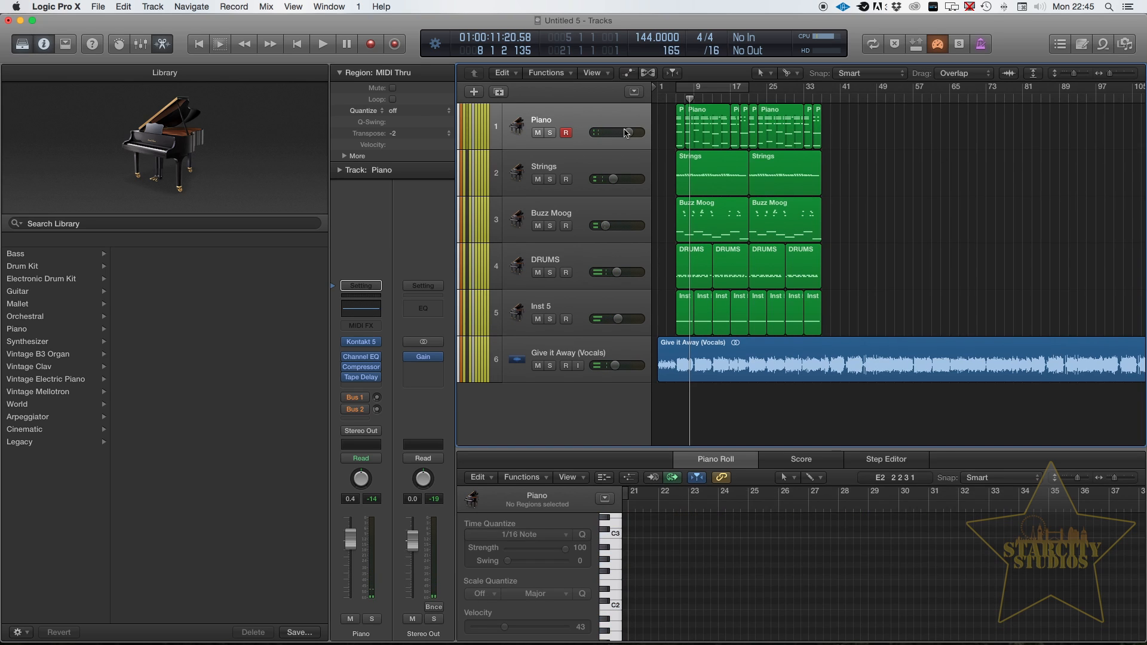
scroll(659, 177, up, 4)
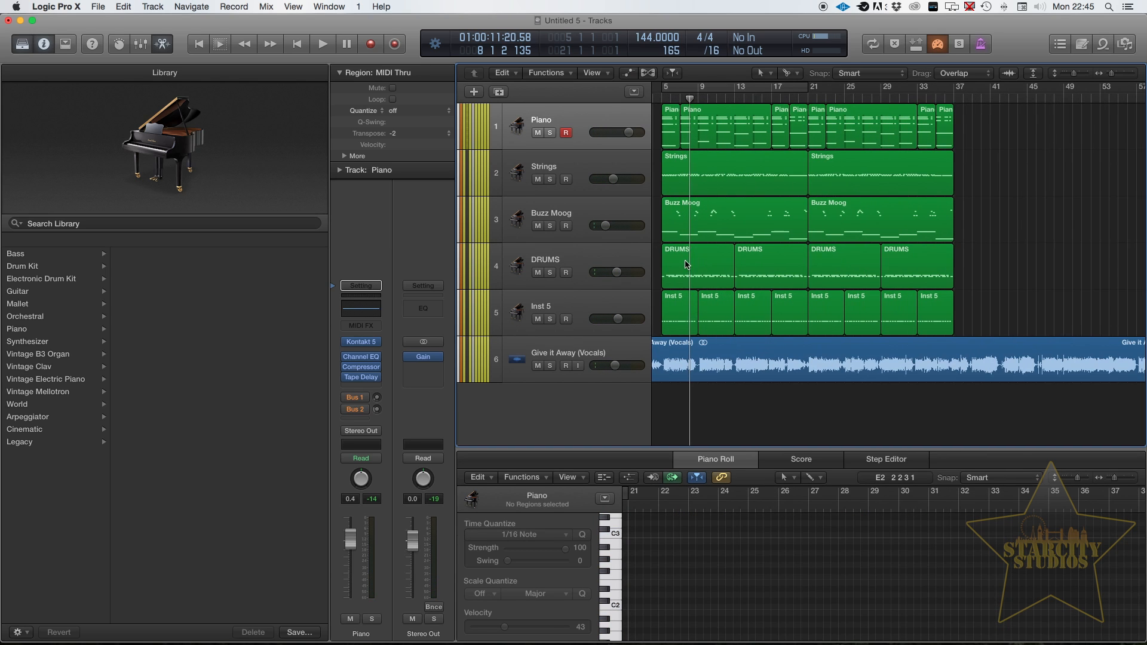
click(770, 276)
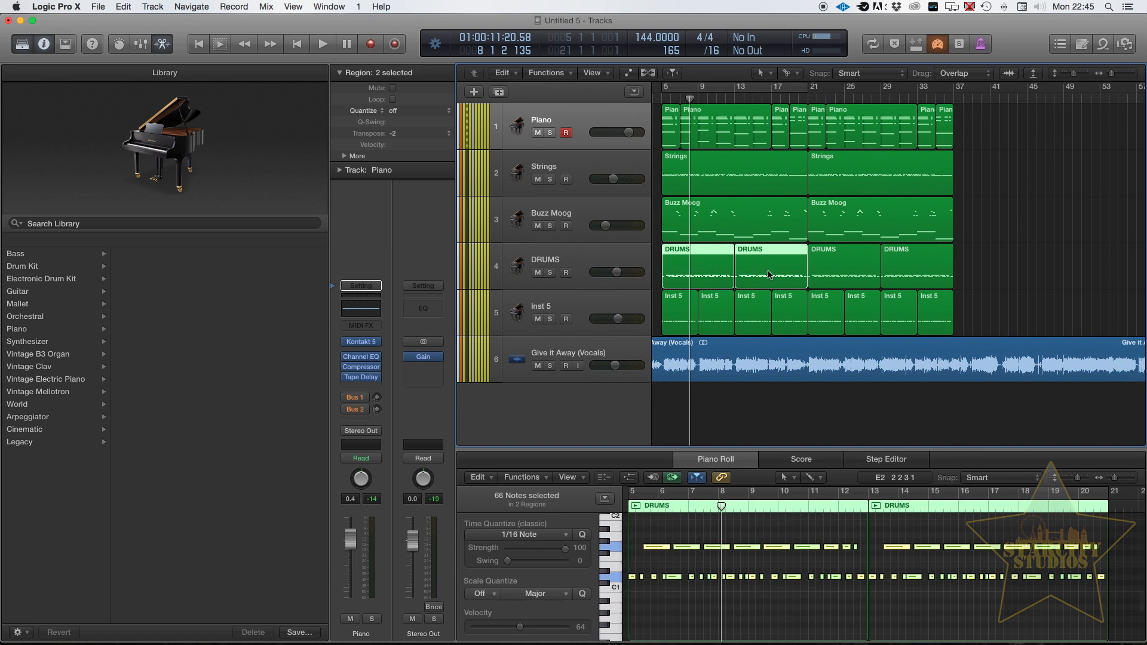
key(ctrl+m)
Mute the first two Inst 5 regions from bar 5 to 13 and the first Buzz Moog region
click(673, 316)
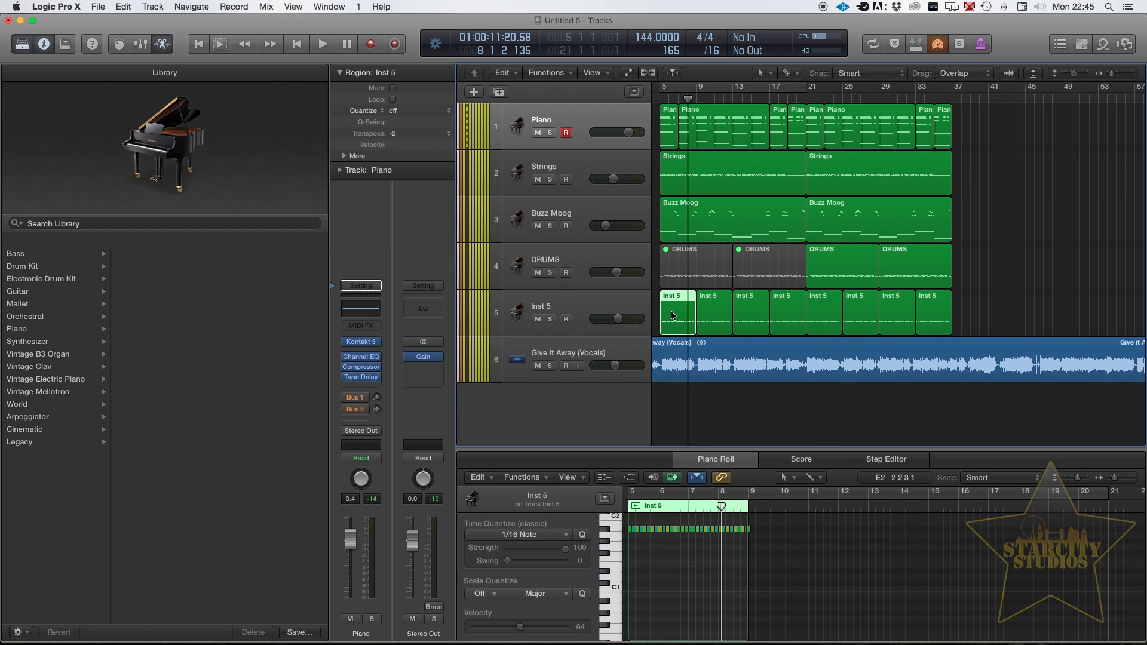
key(ctrl+m)
click(716, 323)
key(ctrl+m)
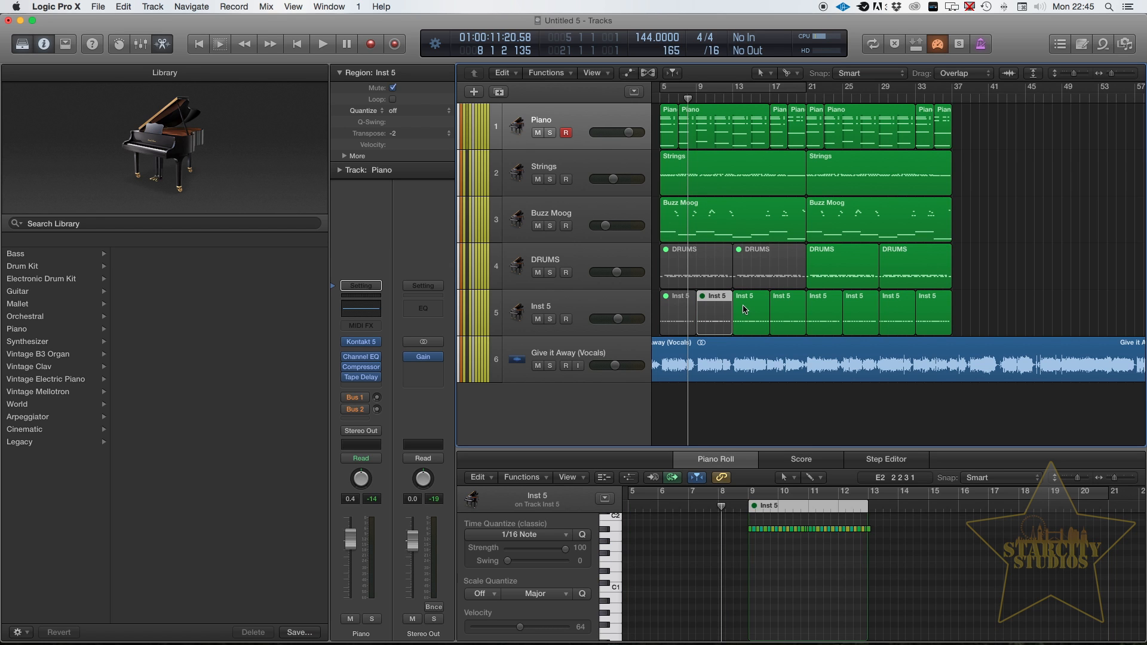
click(709, 221)
key(ctrl+m)
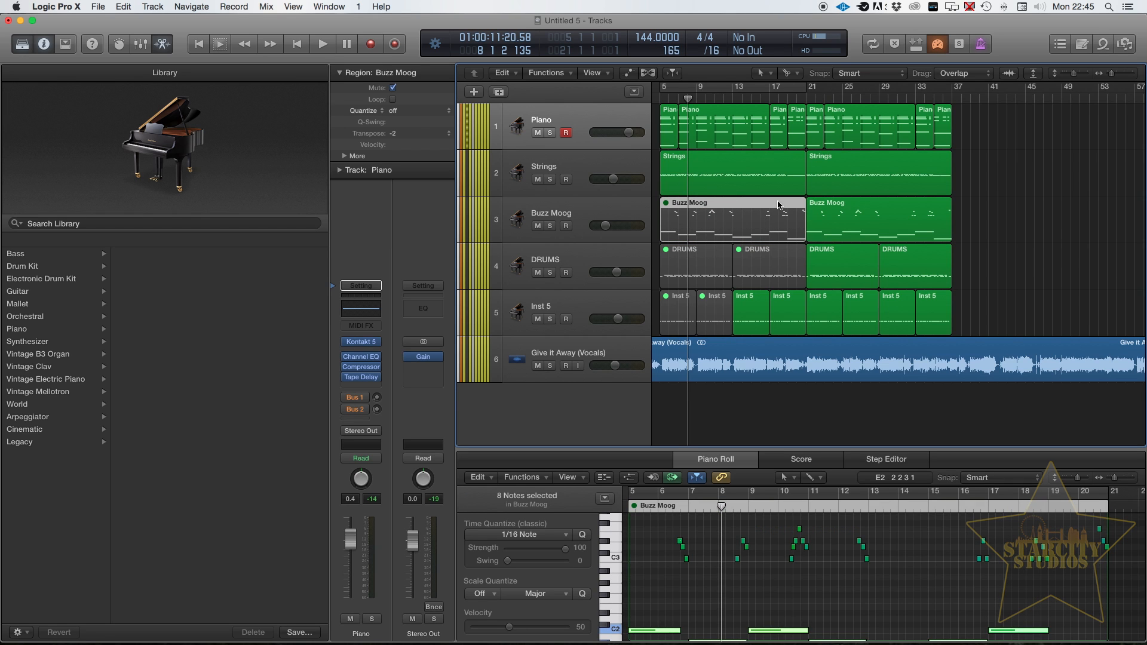
Try splitting the second Strings region at bar 29 with the crossing notes kept, and undo the split
click(880, 175)
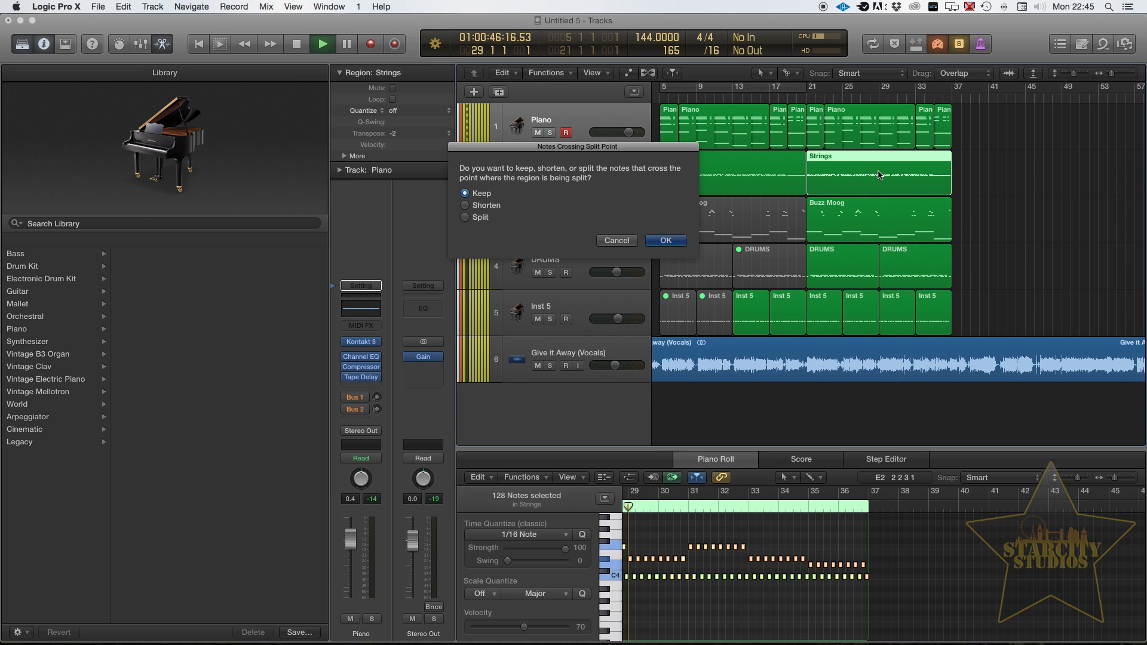
key(Return)
click(854, 177)
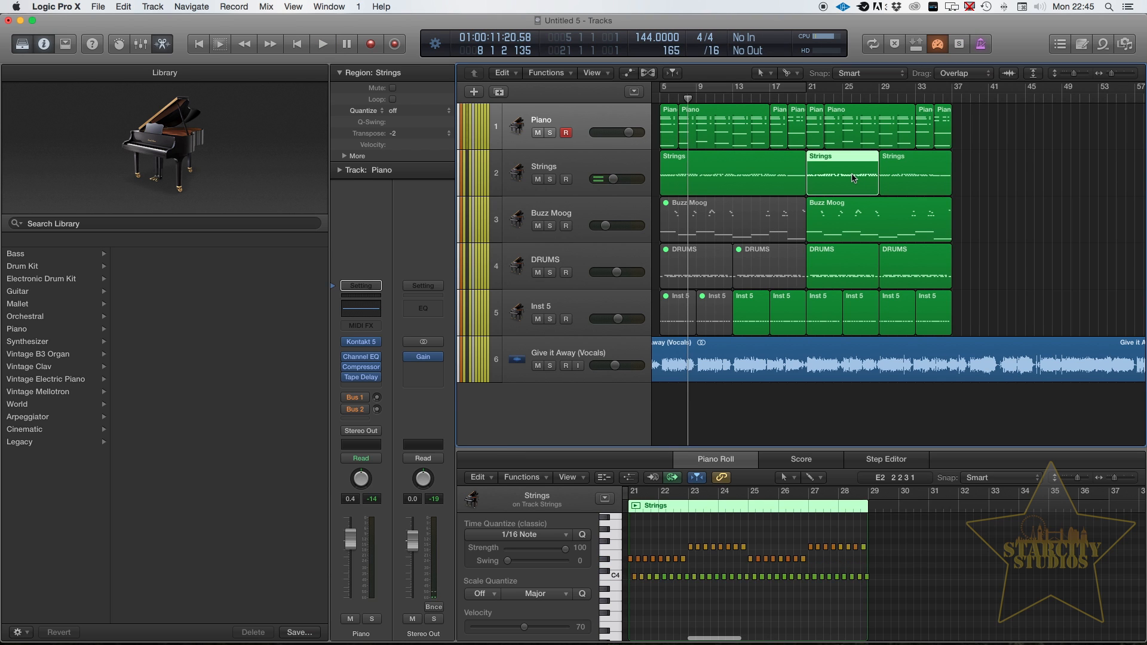
key(super+z)
click(980, 221)
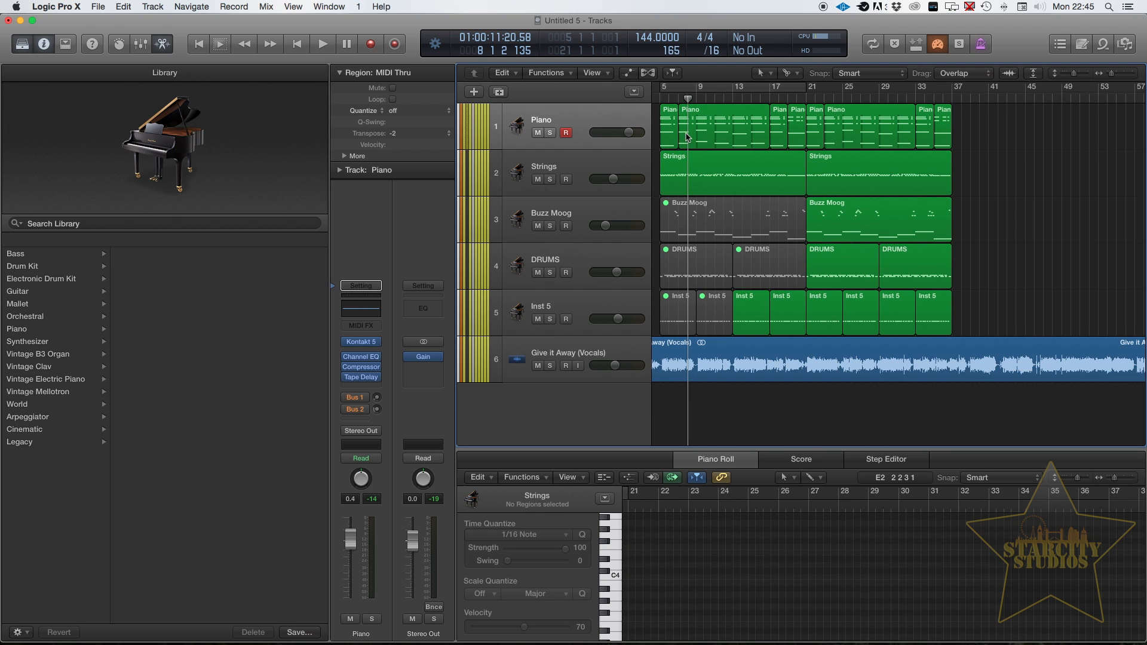
Copy the first Piano region to bars 1 and 3 to fill the intro ahead of bar 5
key(Return)
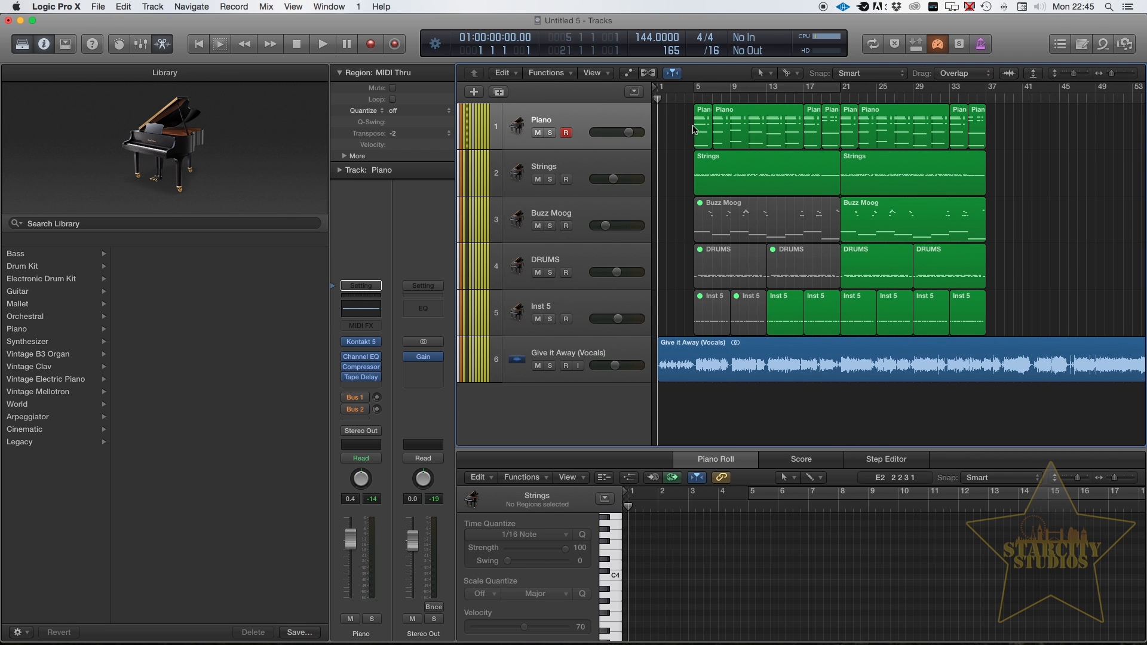
mouse_move(702, 126)
mouse_down()
mouse_move(668, 124)
mouse_move(685, 122)
mouse_up()
Split the long Piano region at bar 29 and mute the Piano regions between bars 21 and 29
drag(1040, 144, 864, 120)
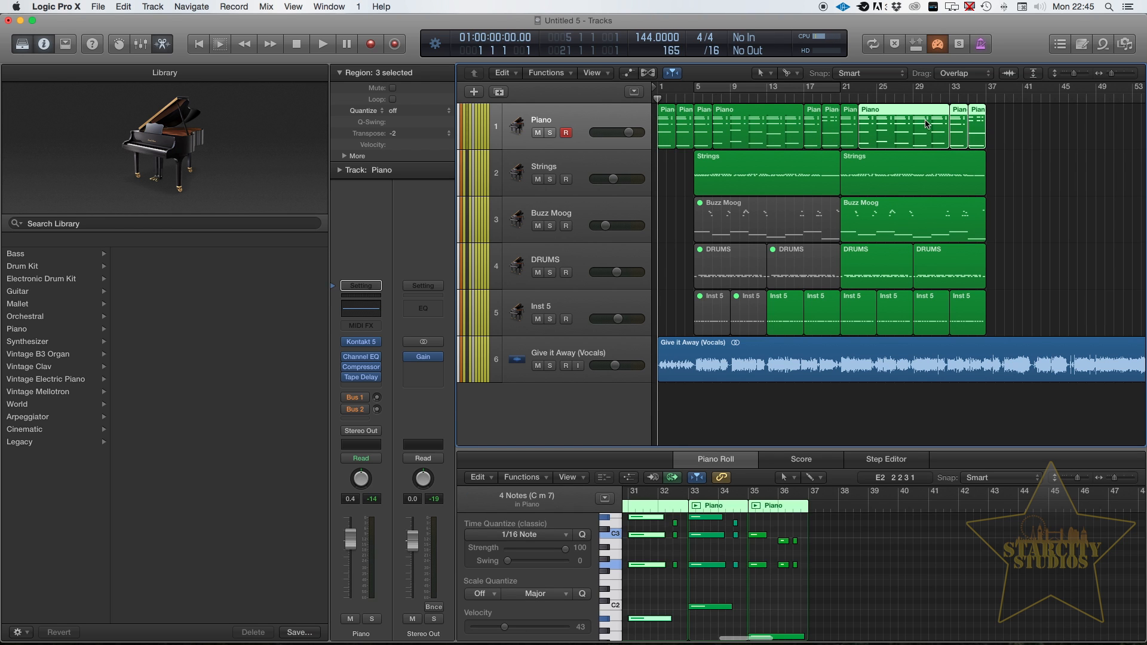
click(913, 117)
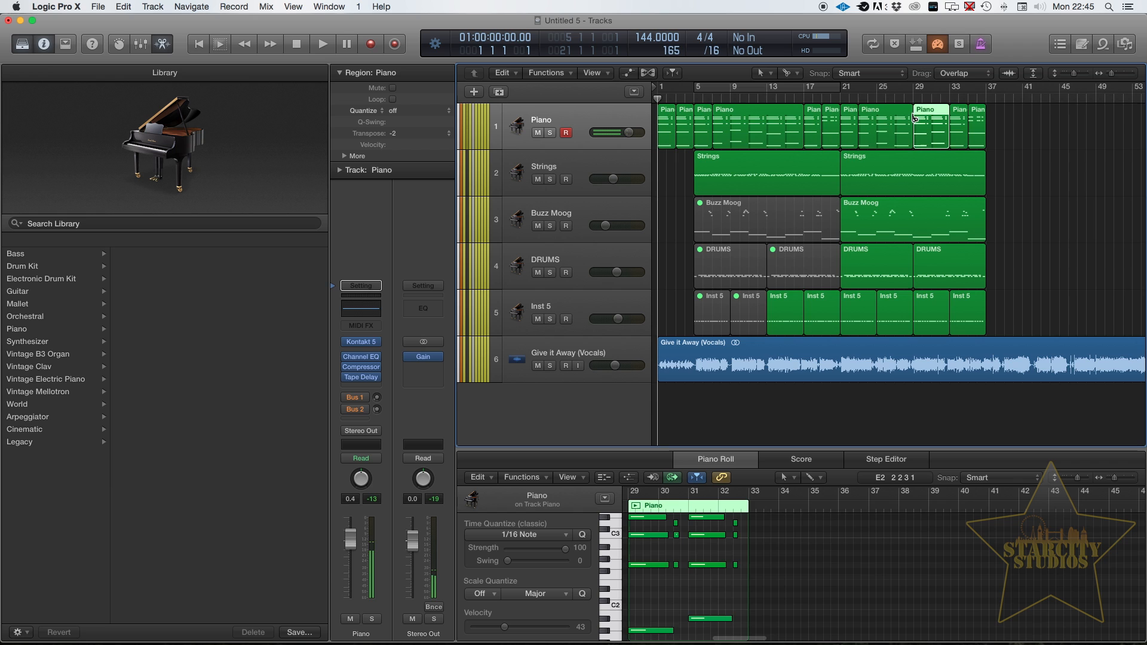
click(888, 128)
key(m)
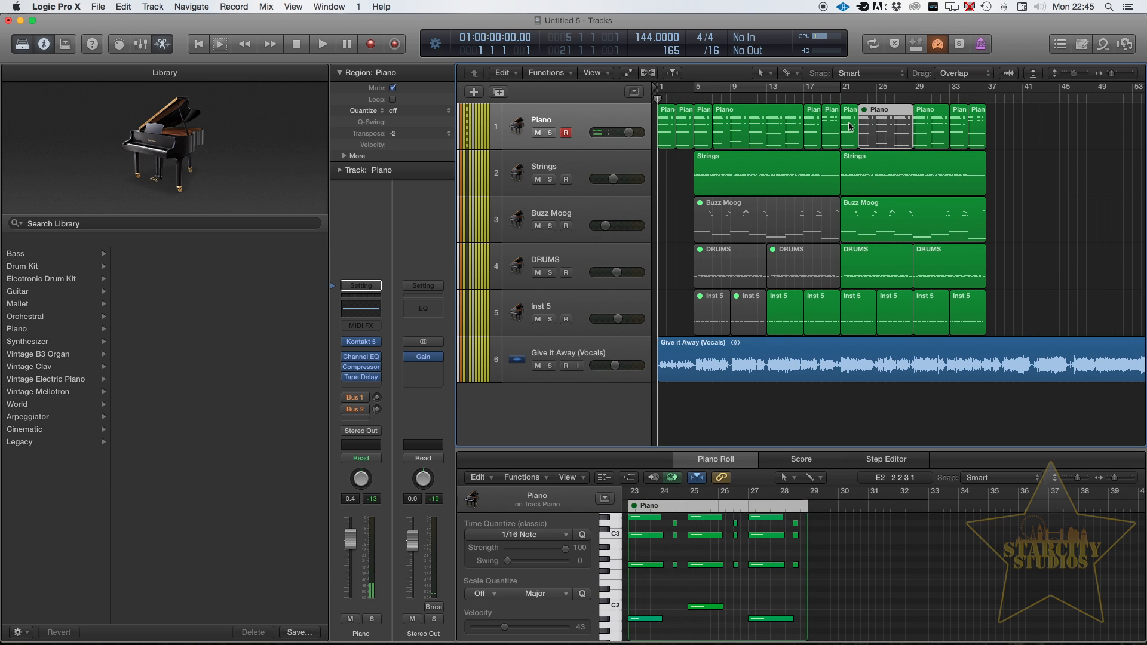
click(851, 126)
key(m)
click(1028, 134)
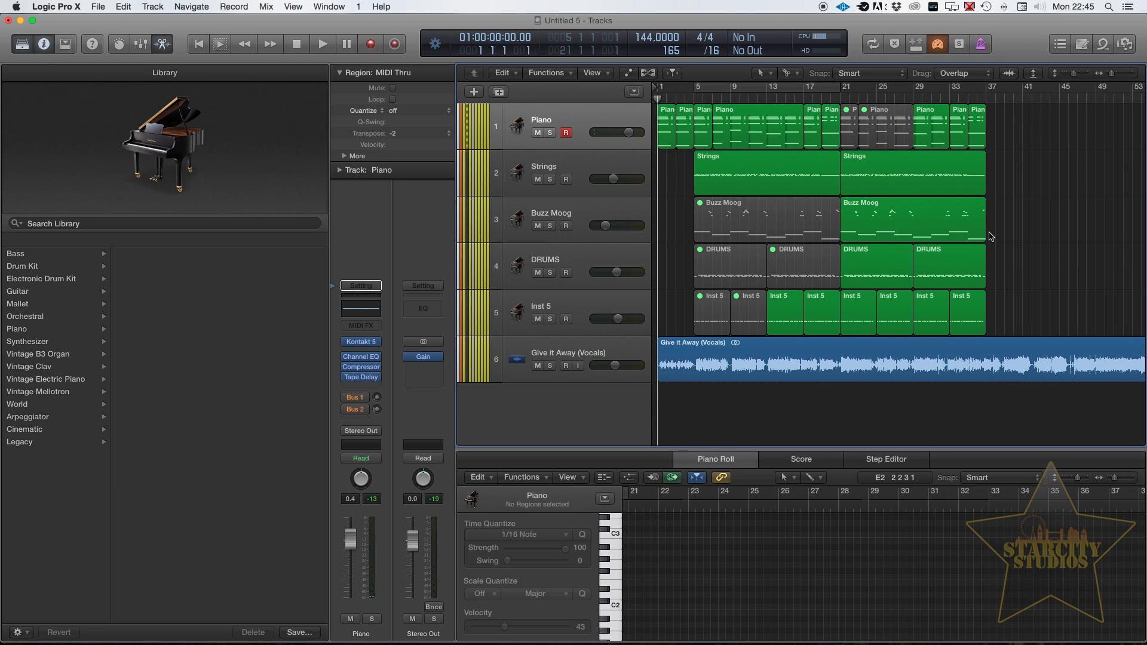
Play the arrangement from bar 1 to the end of the instrumental regions near bar 37, and stop playback
key(space)
key(space)
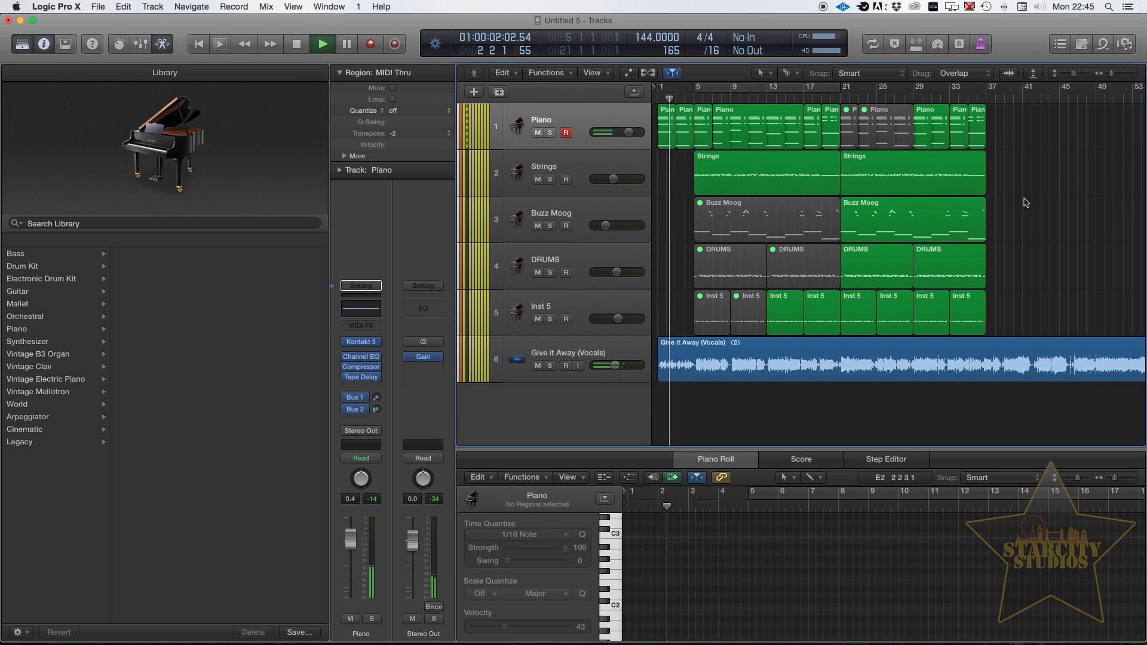
scroll(1026, 201, down, 2)
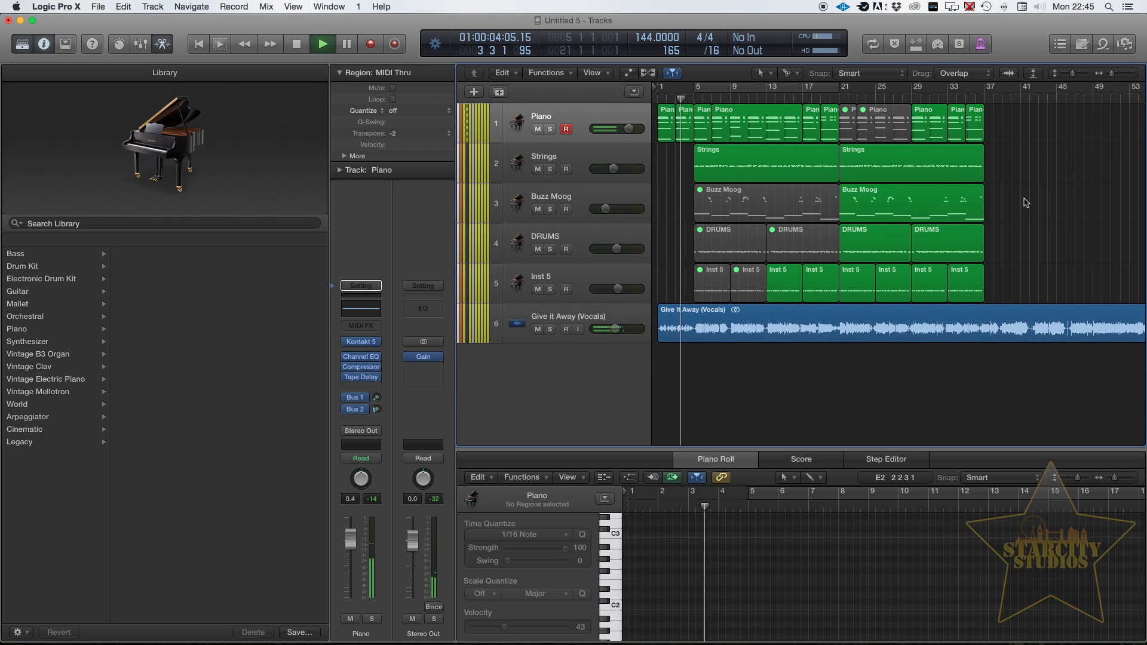
scroll(1025, 202, up, 5)
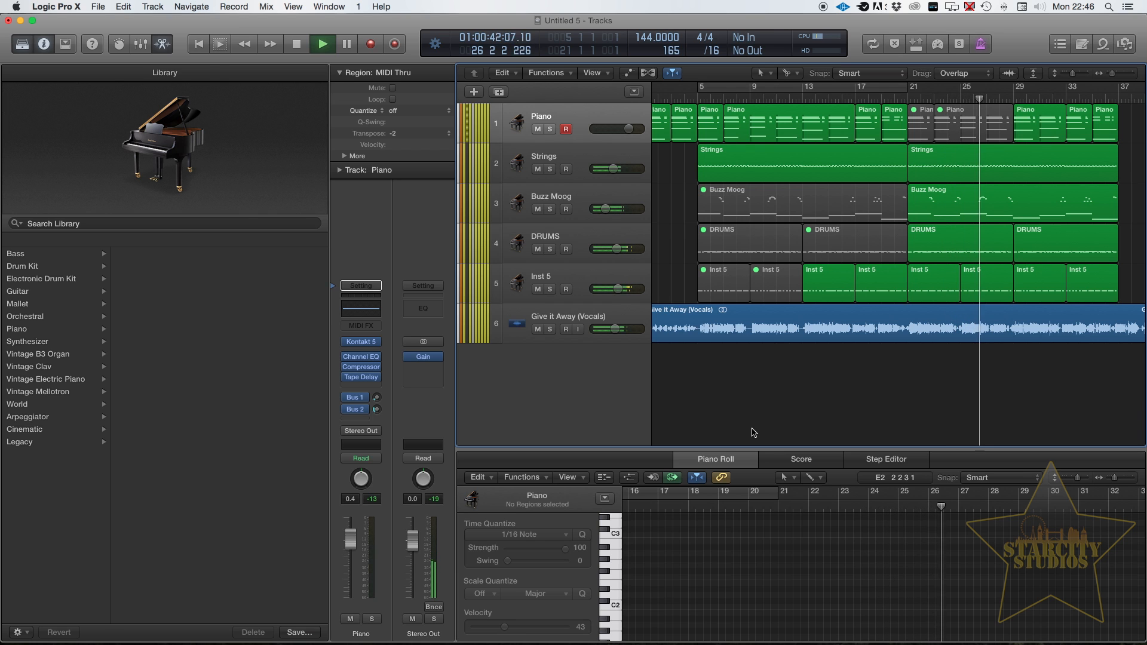
ctrl+alt+click(773, 347)
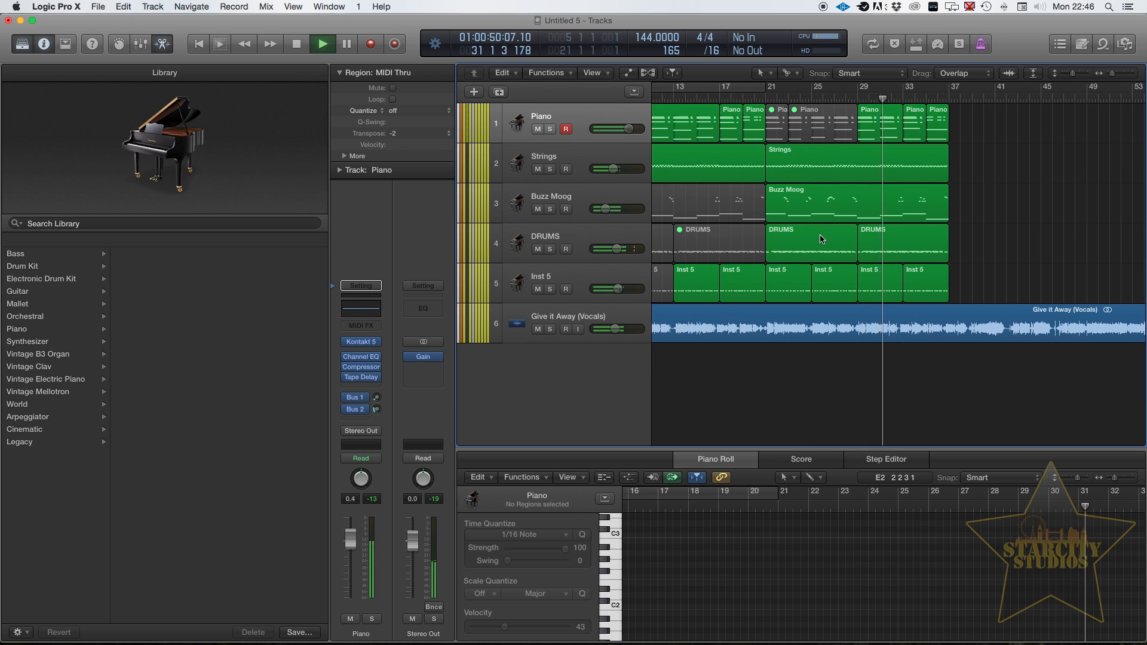
scroll(821, 235, down, 1)
scroll(821, 237, down, 2)
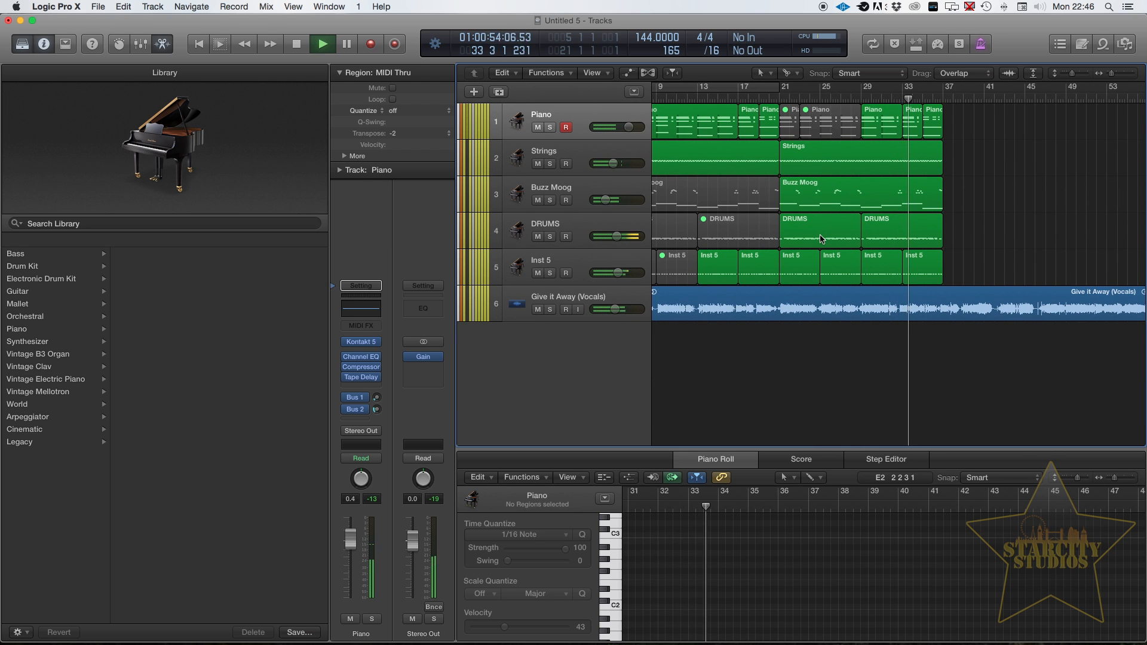
scroll(820, 237, down, 1)
scroll(821, 239, down, 1)
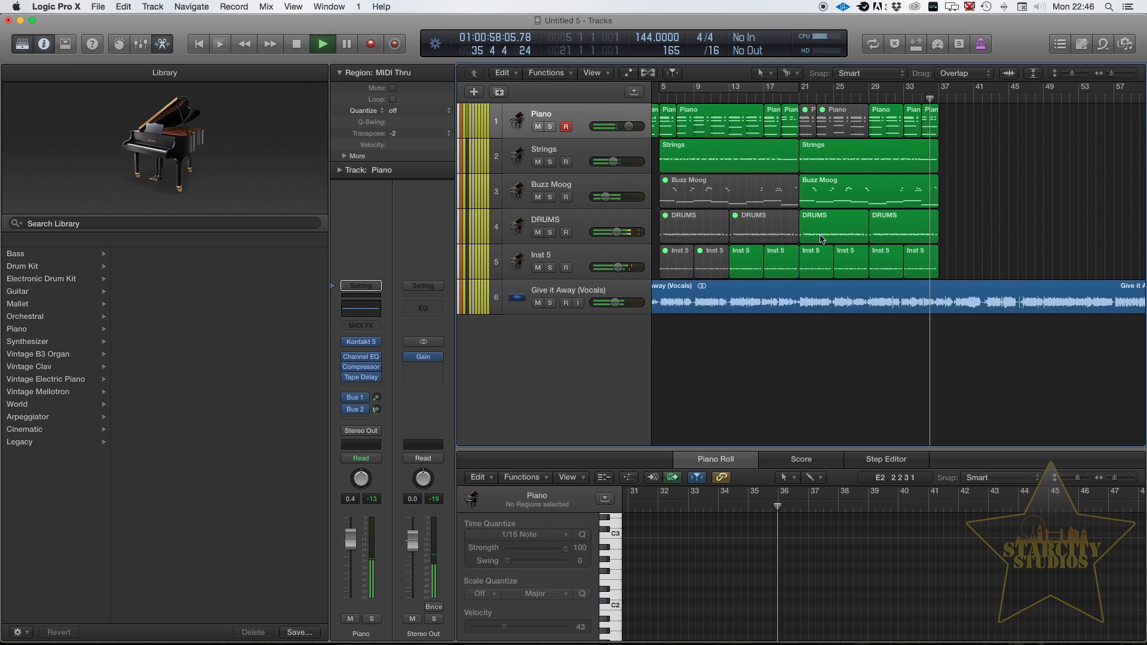
key(space)
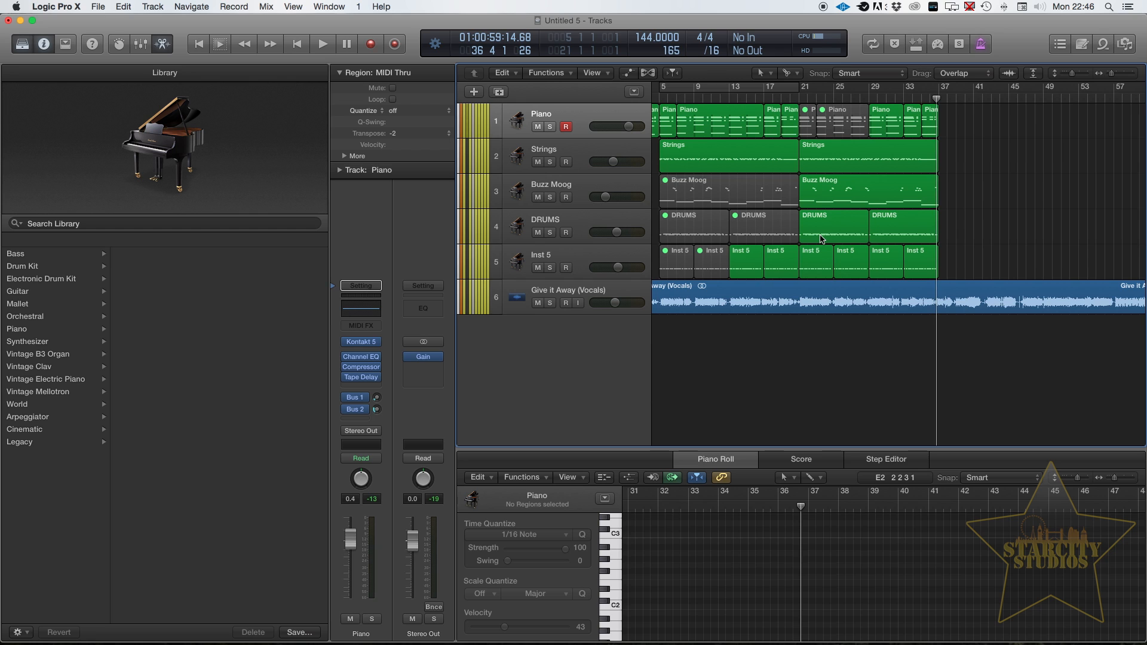
click(822, 239)
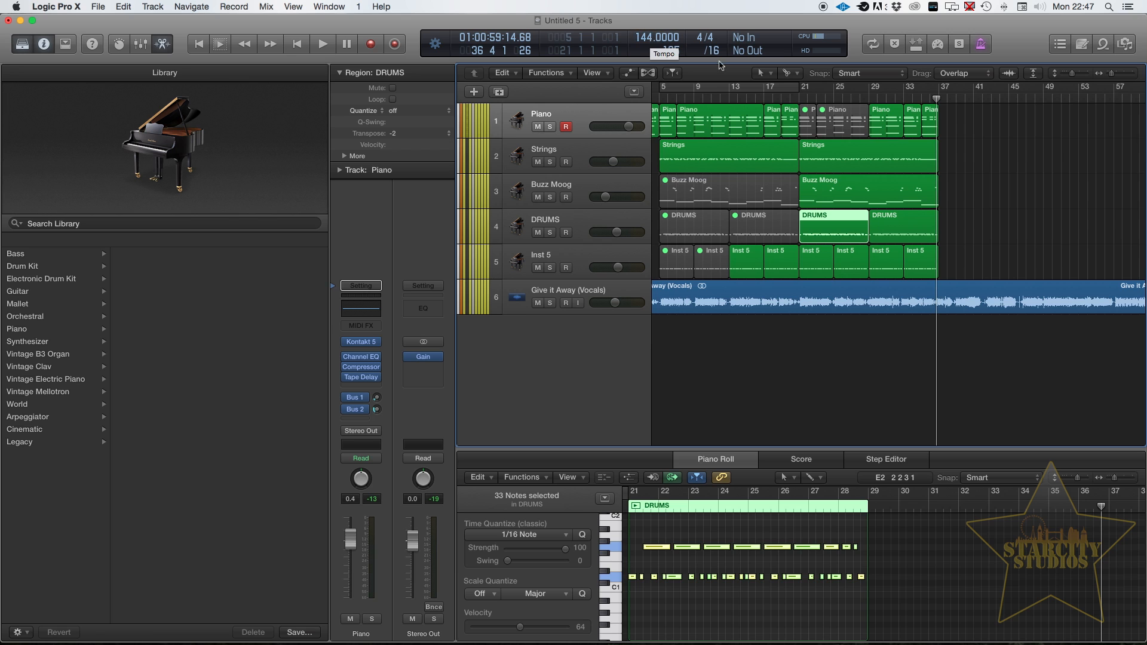
click(971, 179)
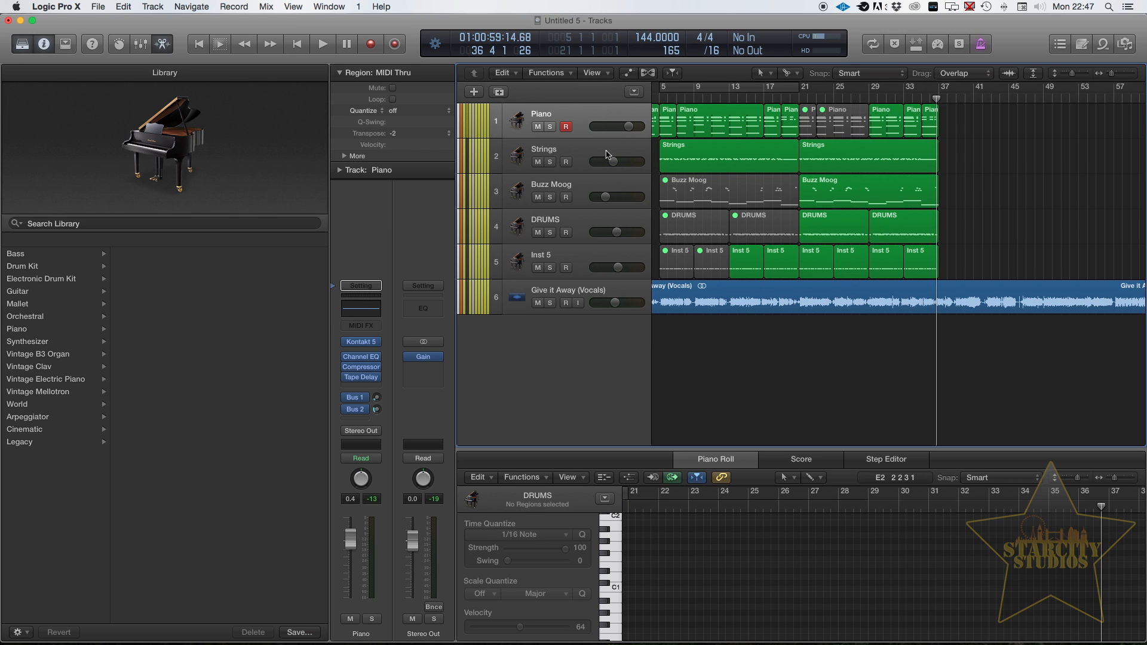
Turn on the cycle for bars 5 to 21 and replace the Piano track's Kontakt 5 instrument with stereo Alchemy
scroll(663, 91, left, 3)
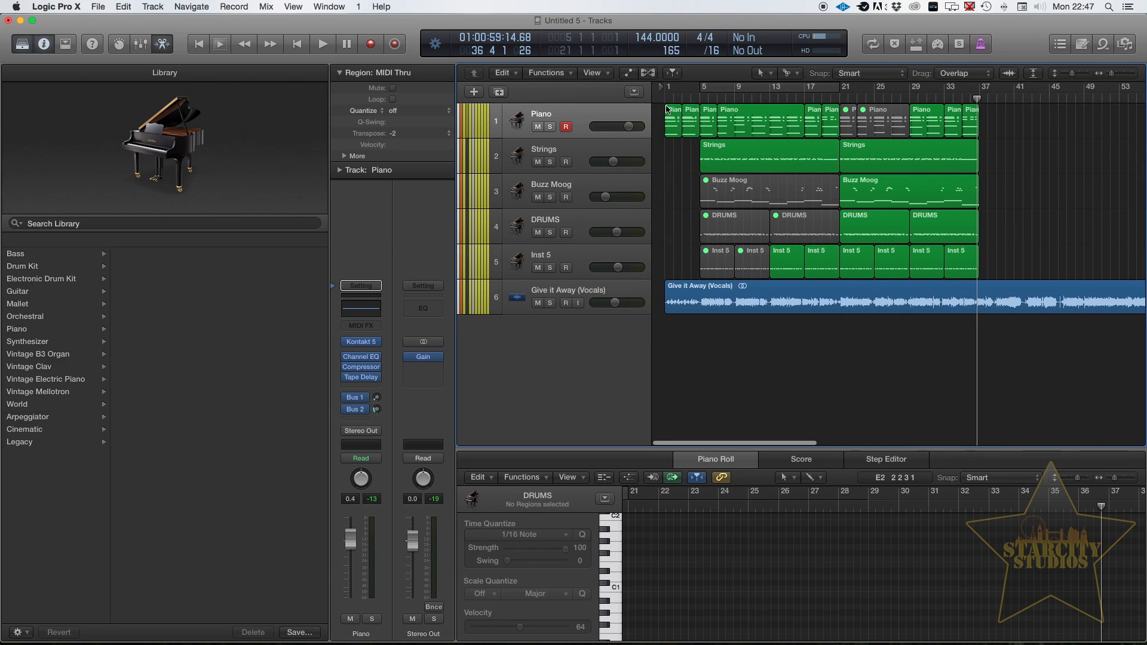
click(699, 87)
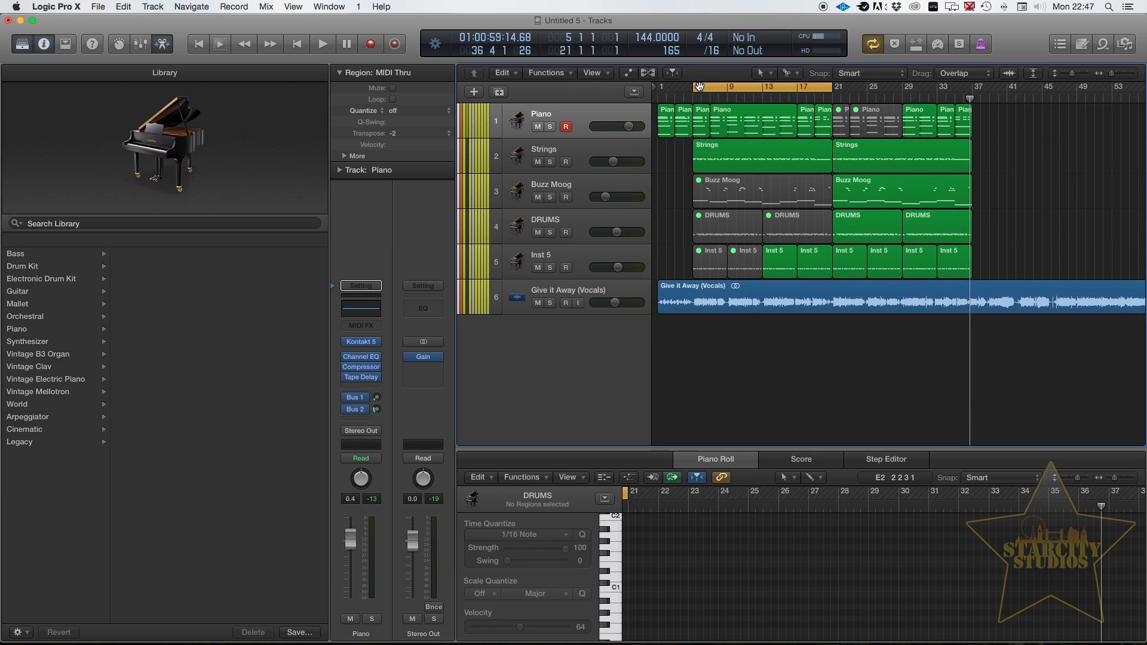
click(619, 113)
click(378, 342)
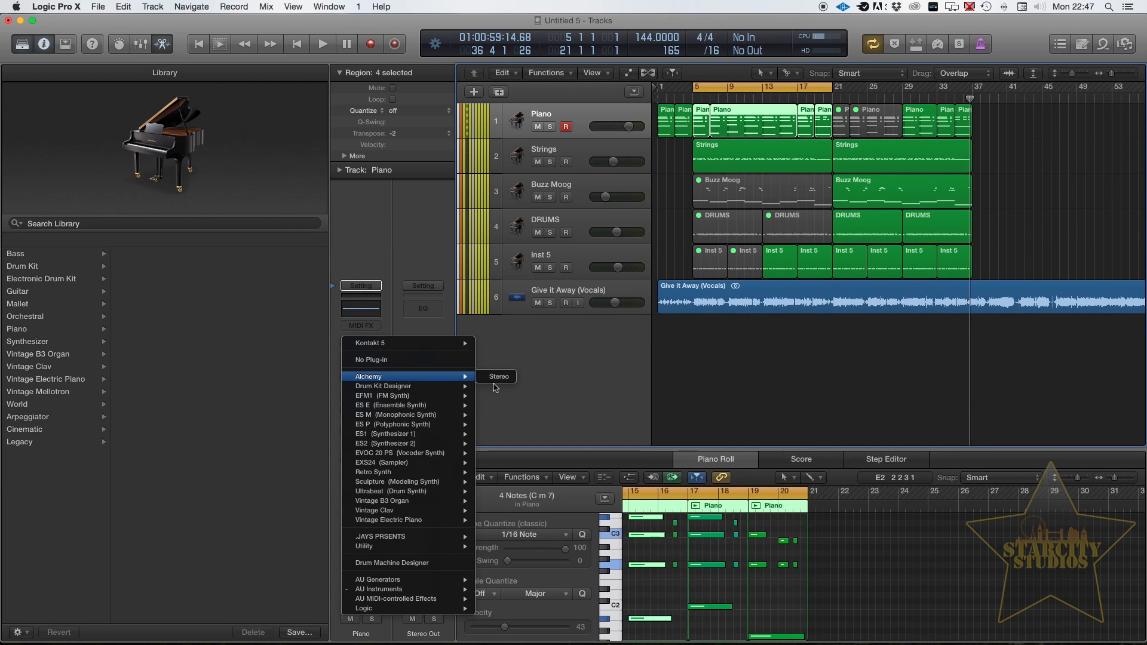
click(496, 382)
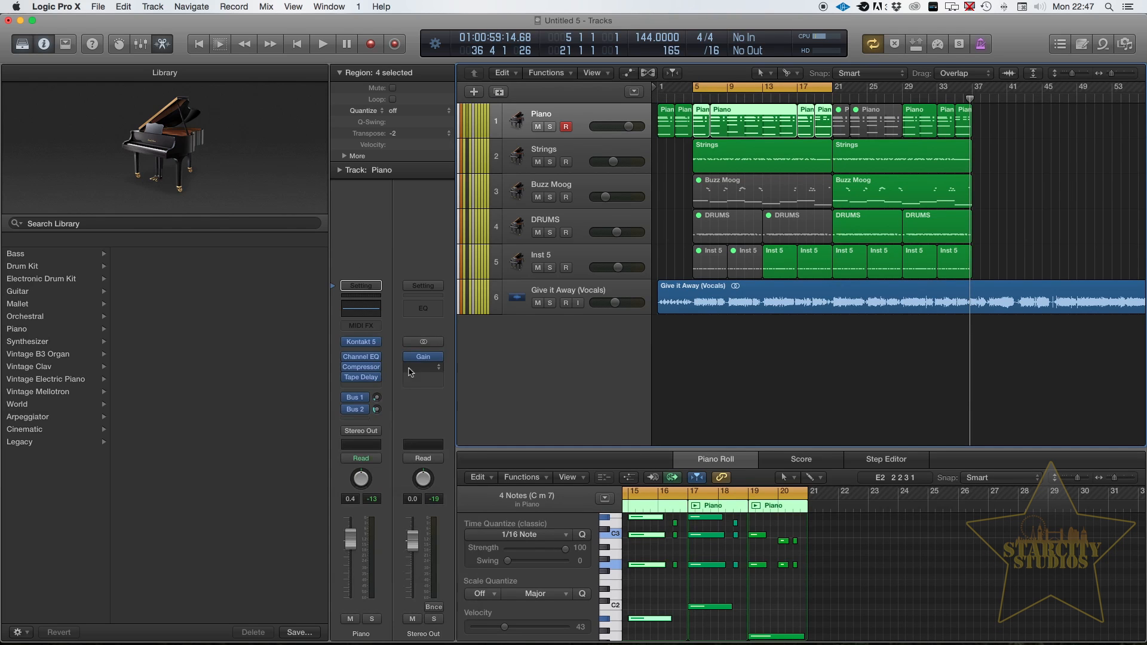
click(376, 343)
click(495, 380)
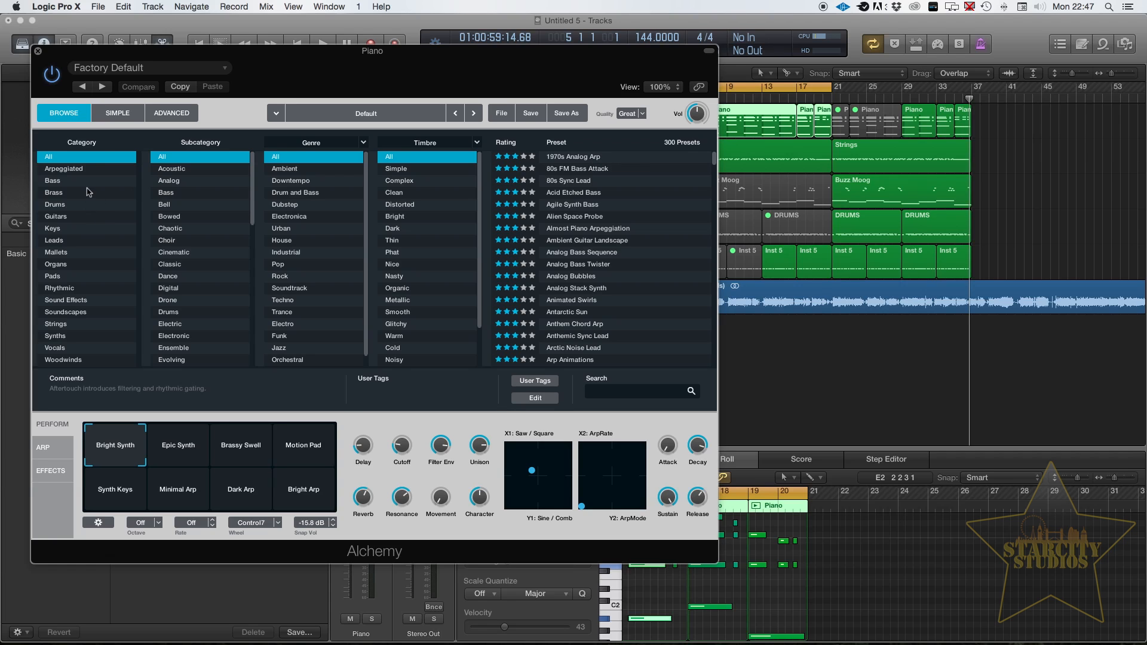
Load the Cloud Diving preset from Alchemy's Pads category and close the instrument window
click(98, 276)
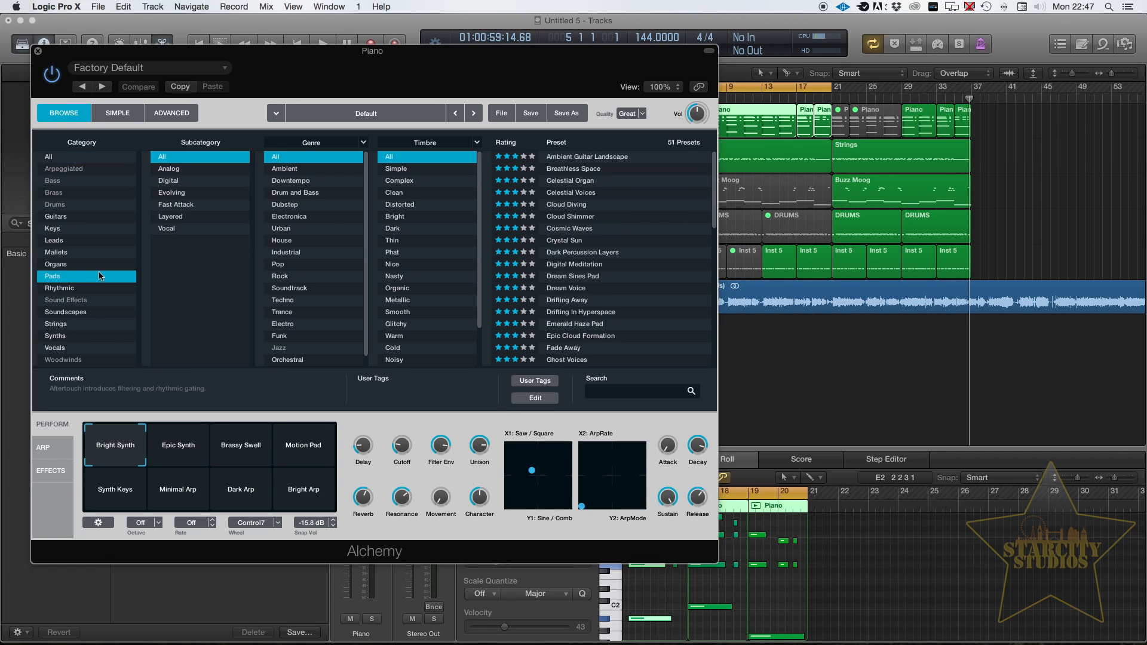
click(570, 185)
click(578, 207)
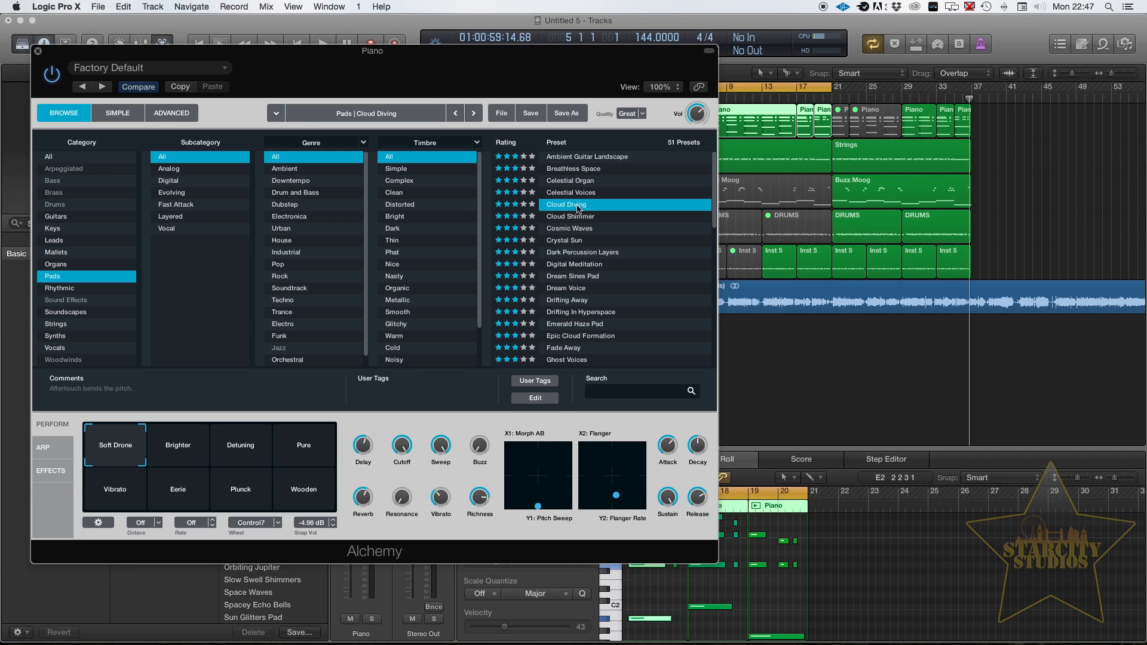
drag(349, 66, 722, 164)
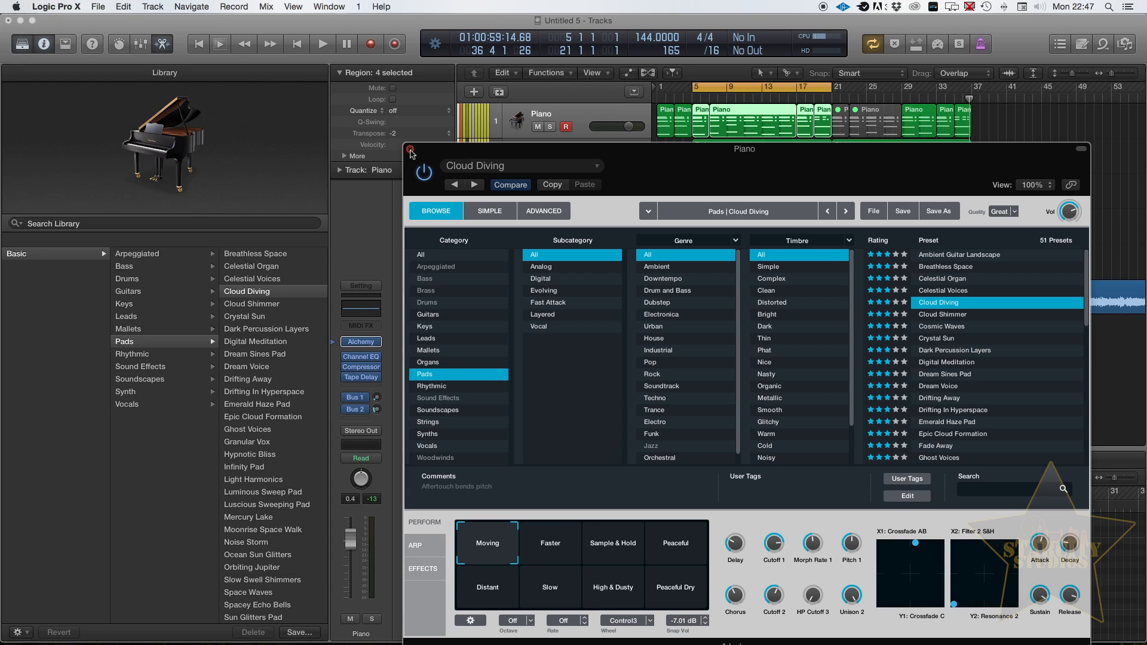
click(410, 150)
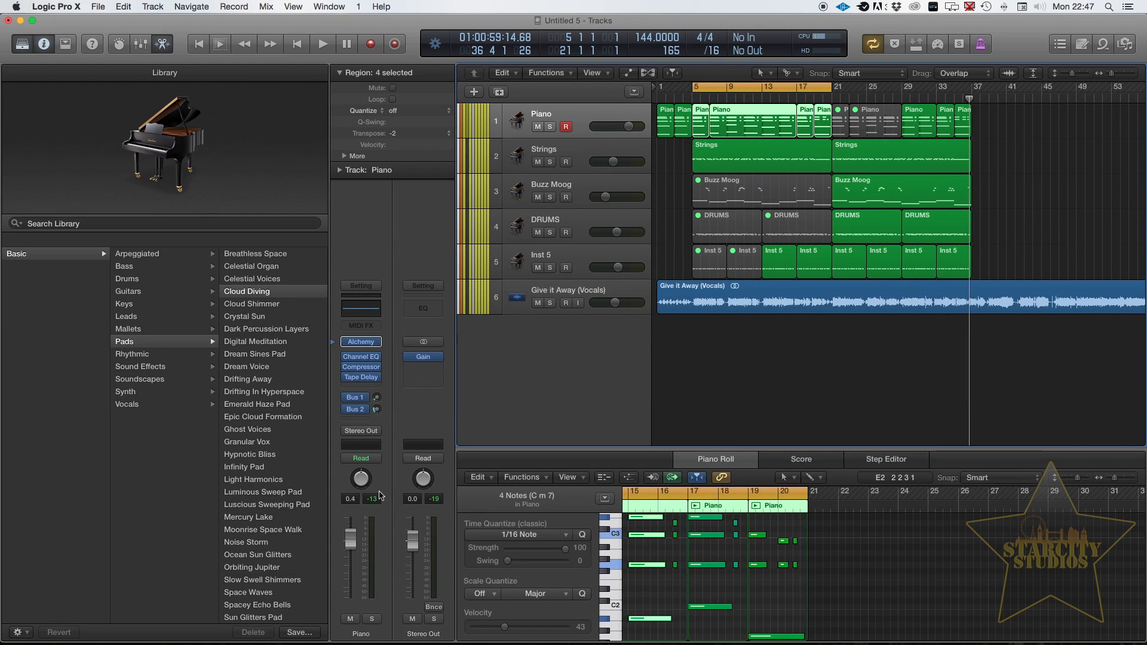
Lower the Piano track's volume to -9.8 dB while playing the cycled section, and stop playback
key(space)
drag(352, 544, 350, 565)
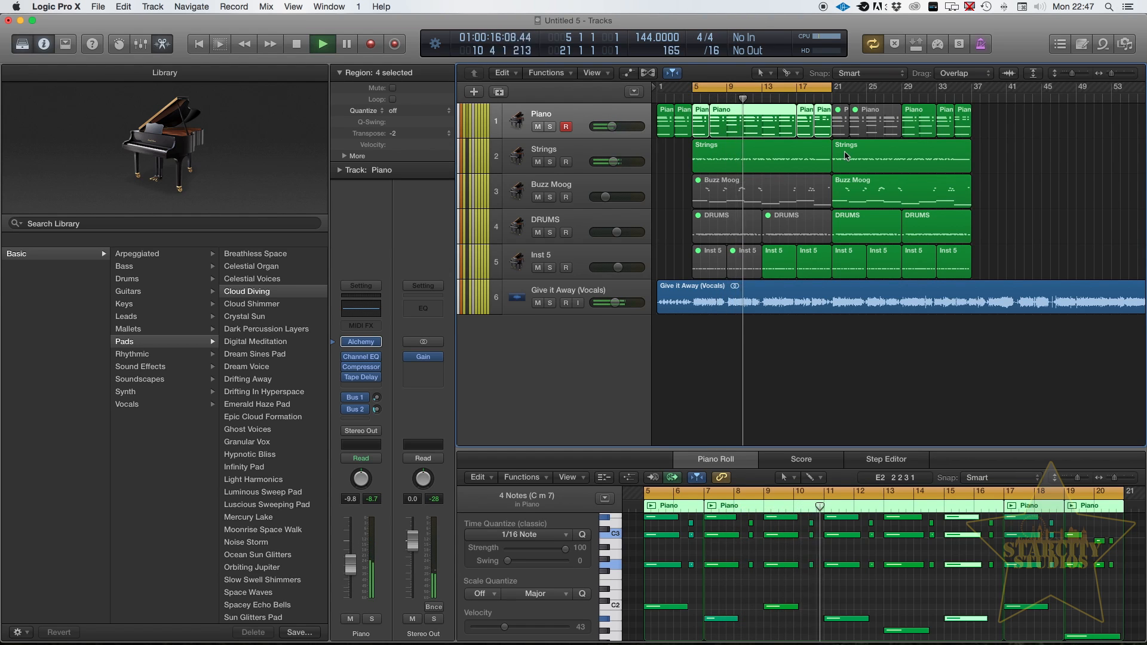
key(space)
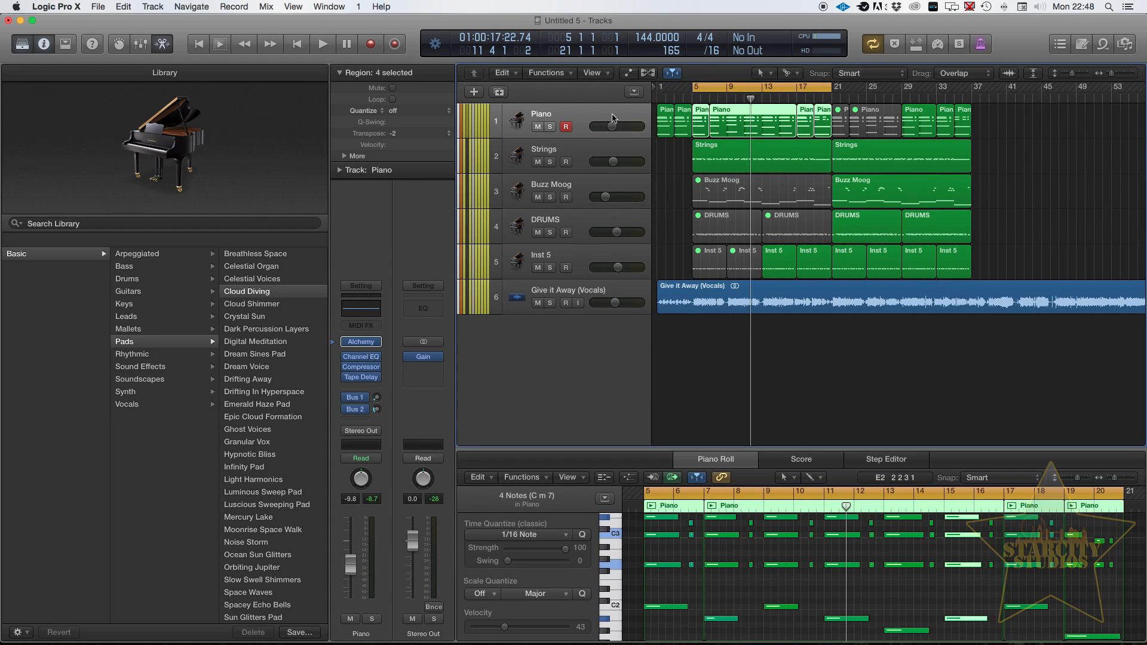
Select the Strings track
click(601, 155)
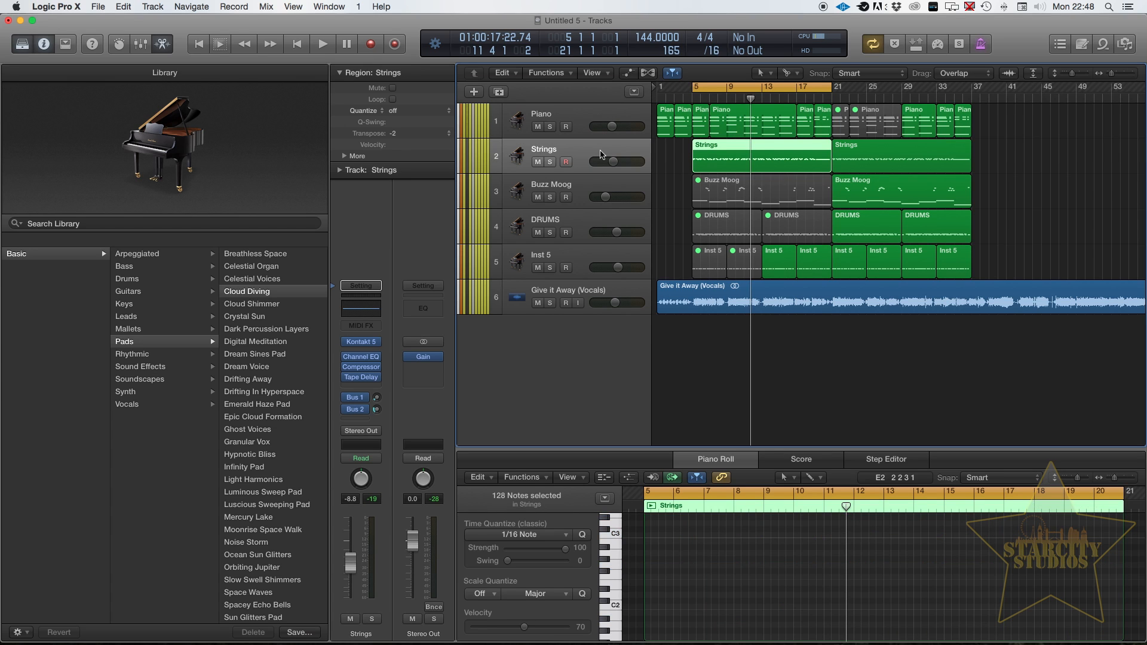